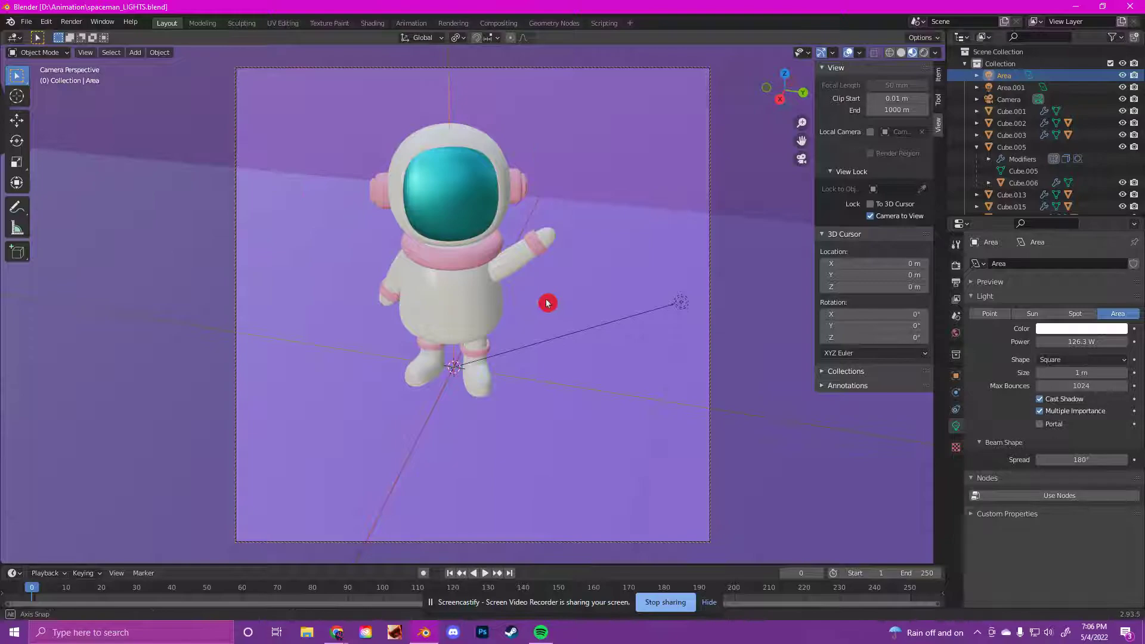
Preview rendered shading, then orbit out of Camera Perspective to see the lights and camera
{"action": "middle_click_drag", "start_coordinate": [547, 301], "coordinate": [556, 291]}
{"action": "left_click", "coordinate": [924, 52]}
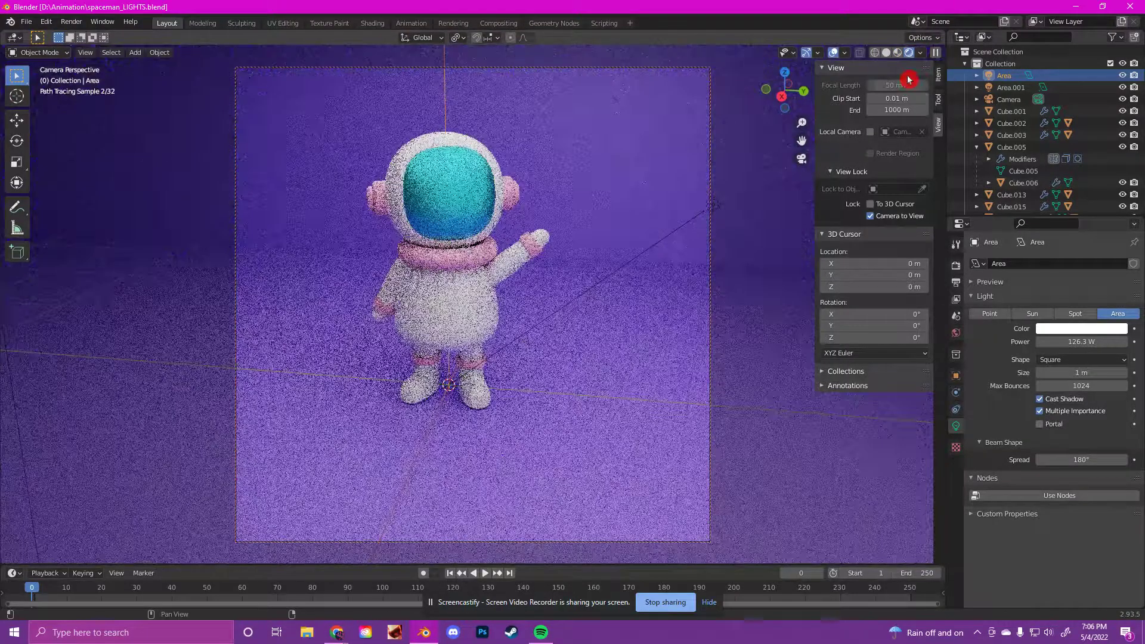
{"action": "left_click", "coordinate": [899, 53]}
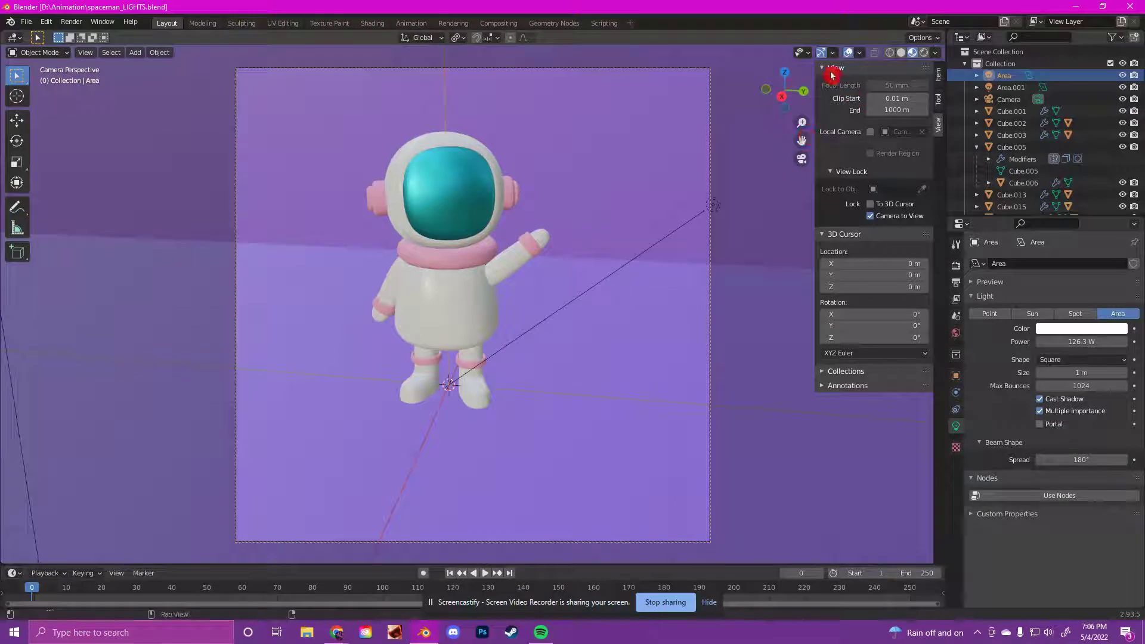
{"action": "key", "text": "n"}
{"action": "key", "text": "n"}
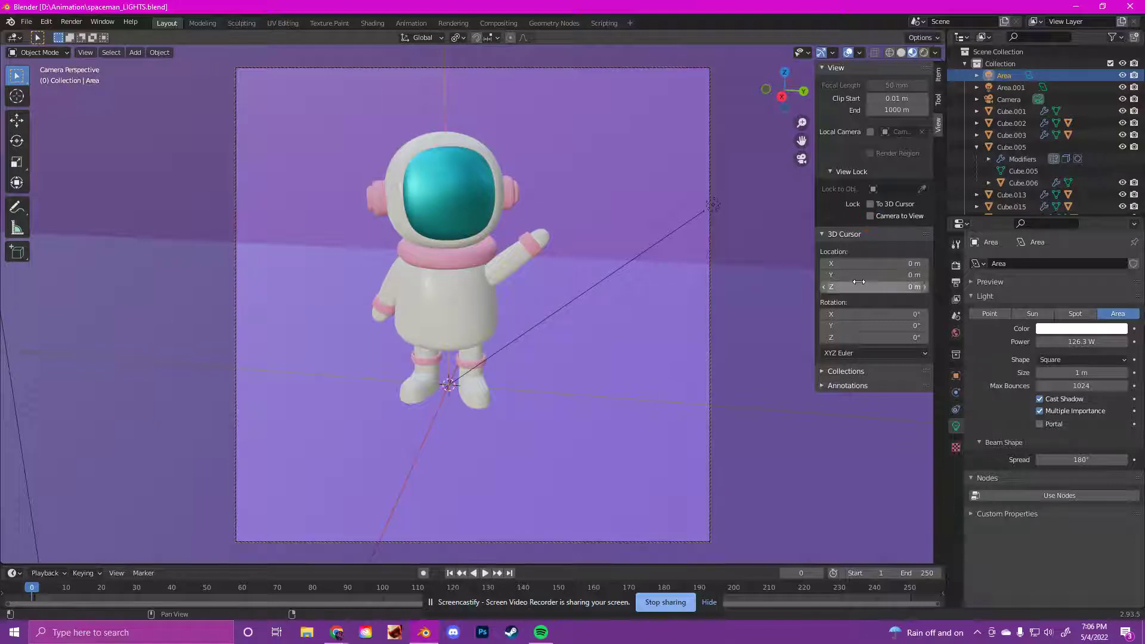
{"action": "middle_click_drag", "start_coordinate": [720, 272], "coordinate": [530, 275]}
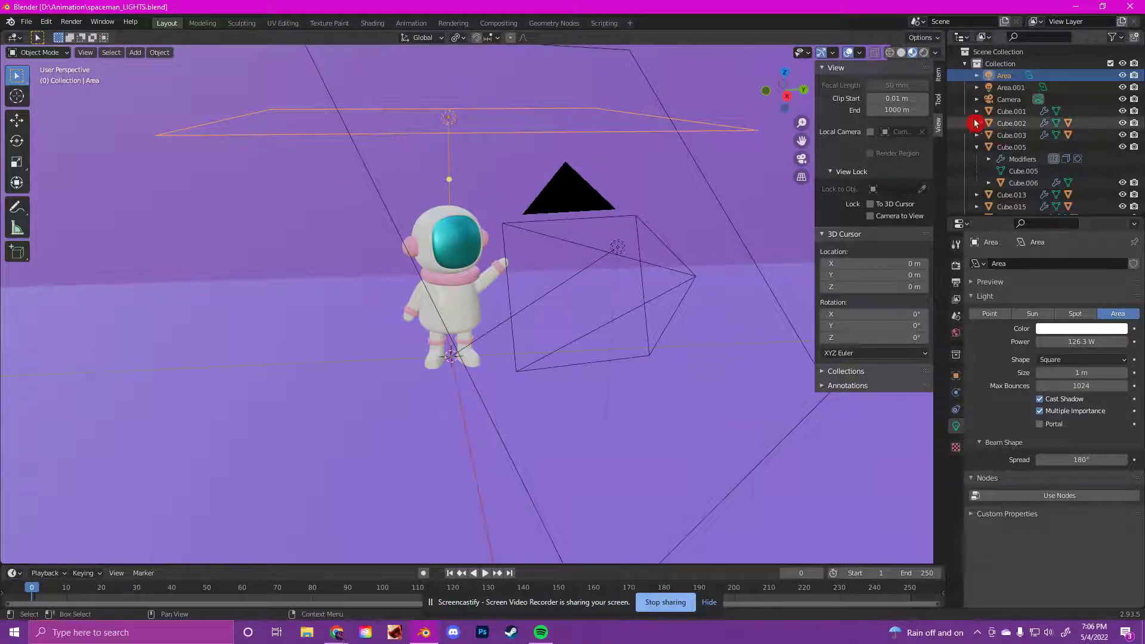
Use Save As to store the scene as spaceman_layerparenting.blend in the Animation folder
{"action": "left_click", "coordinate": [26, 26]}
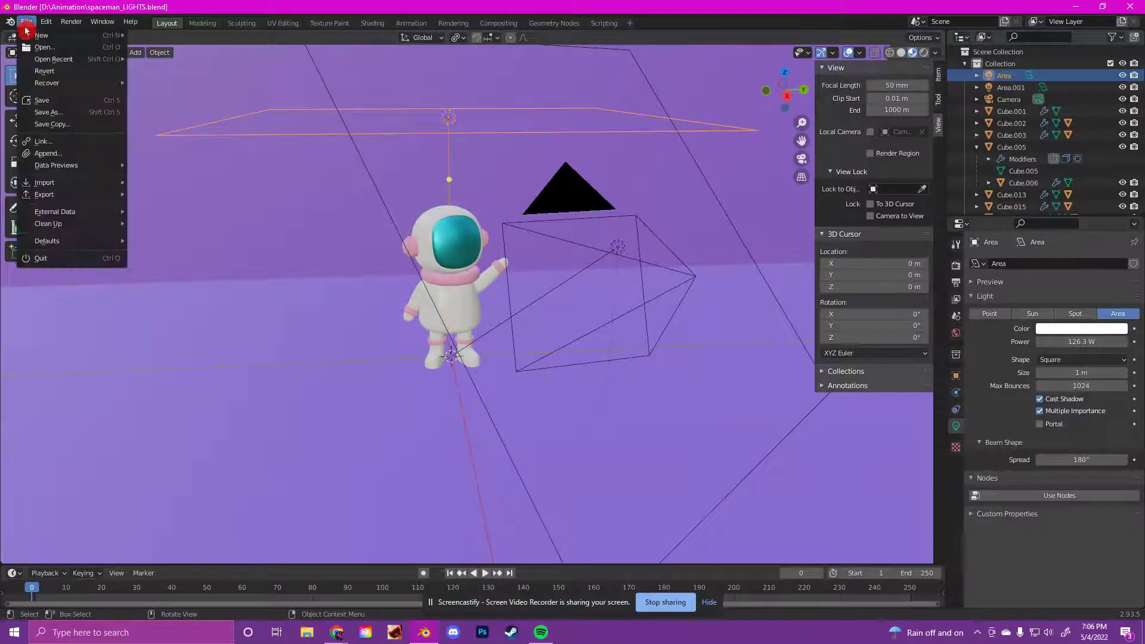
{"action": "left_click", "coordinate": [73, 111]}
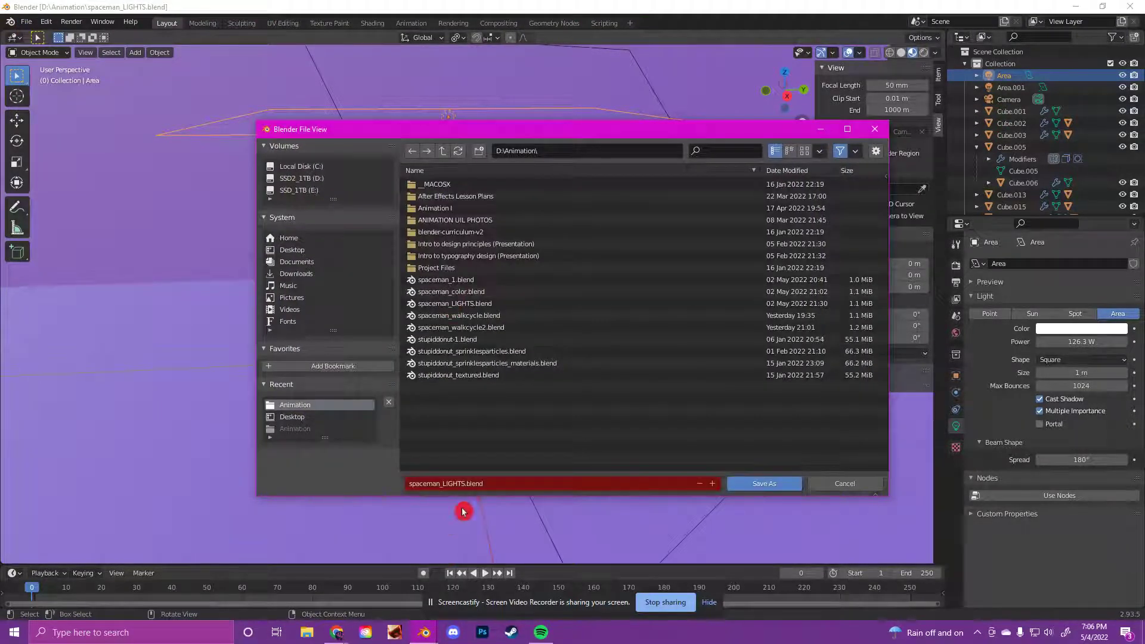
{"action": "left_click", "coordinate": [467, 487]}
{"action": "left_click", "coordinate": [466, 484]}
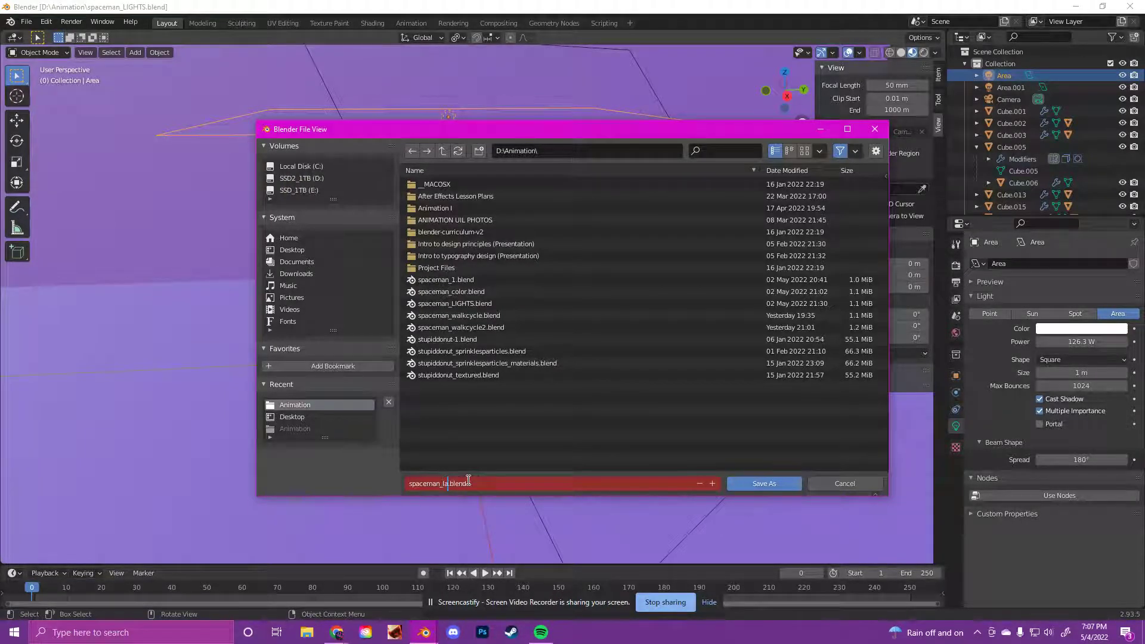
{"action": "type", "text": "layerpass"}
{"action": "left_click", "coordinate": [764, 484]}
{"action": "left_click", "coordinate": [467, 463]}
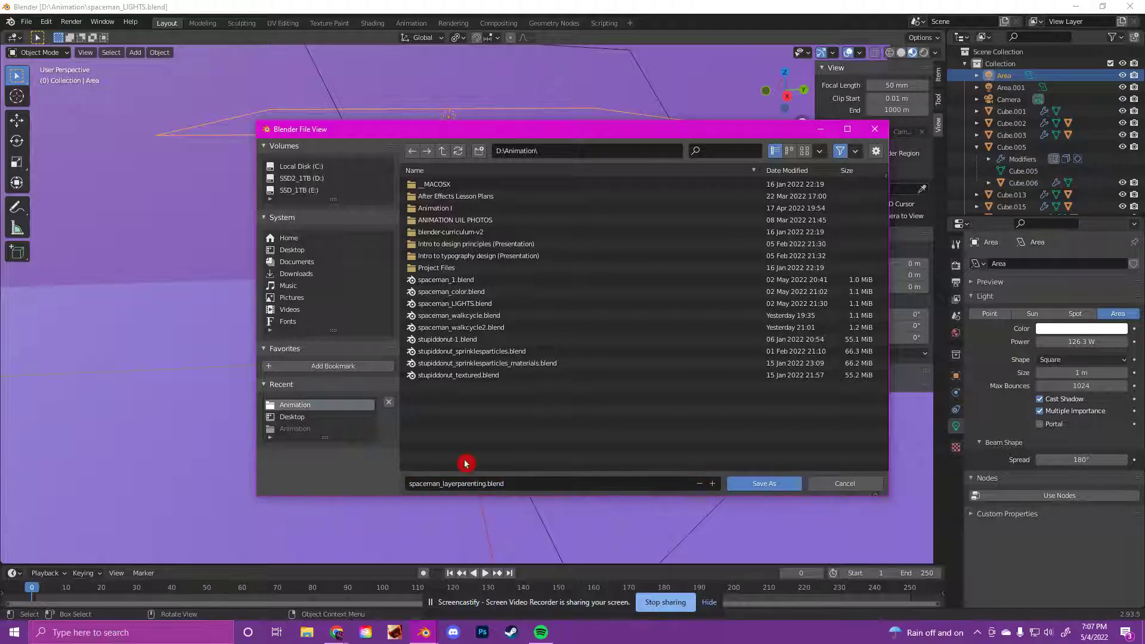
{"action": "left_click", "coordinate": [752, 487]}
Hide the Camera and both area lights, Area and Area.001, in the Outliner
{"action": "scroll", "coordinate": [520, 273], "scroll_direction": "down", "scroll_amount": 3}
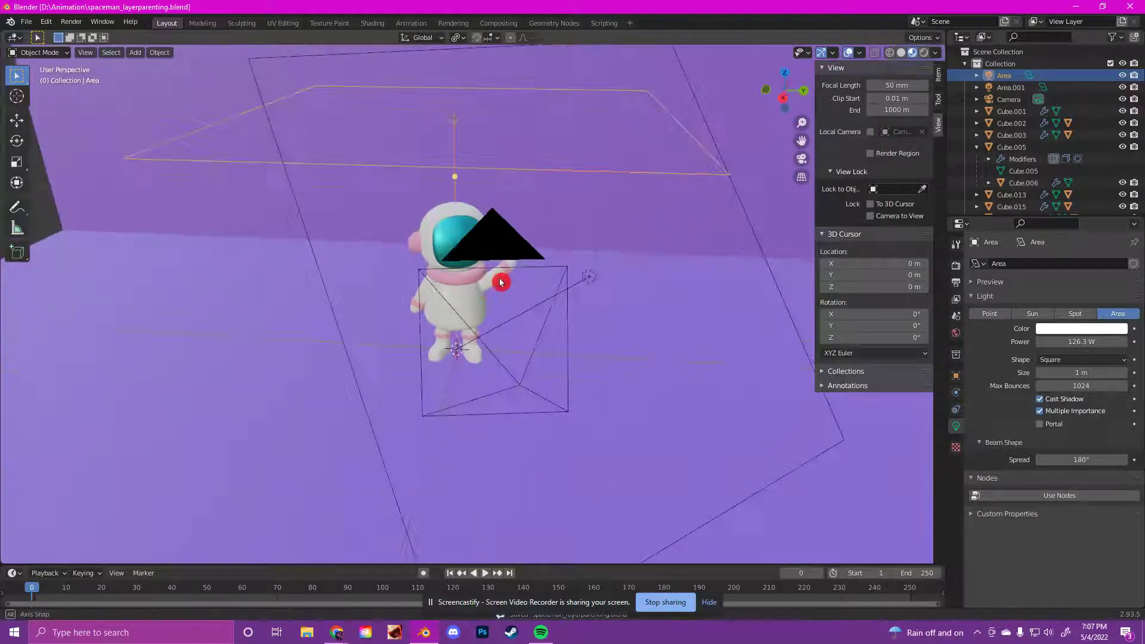
{"action": "middle_click_drag", "start_coordinate": [334, 298], "coordinate": [360, 297]}
{"action": "mouse_move", "coordinate": [536, 312]}
{"action": "middle_mouse_down"}
{"action": "mouse_move", "coordinate": [559, 319]}
{"action": "mouse_move", "coordinate": [540, 304]}
{"action": "middle_mouse_up"}
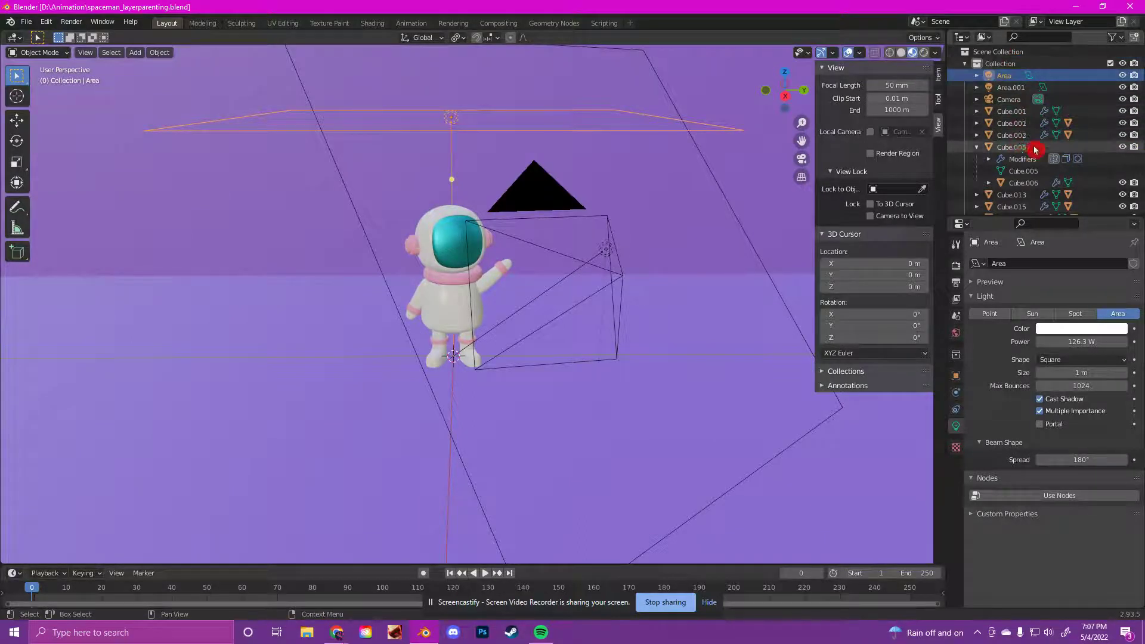
{"action": "scroll", "coordinate": [1105, 156], "scroll_direction": "down", "scroll_amount": 2}
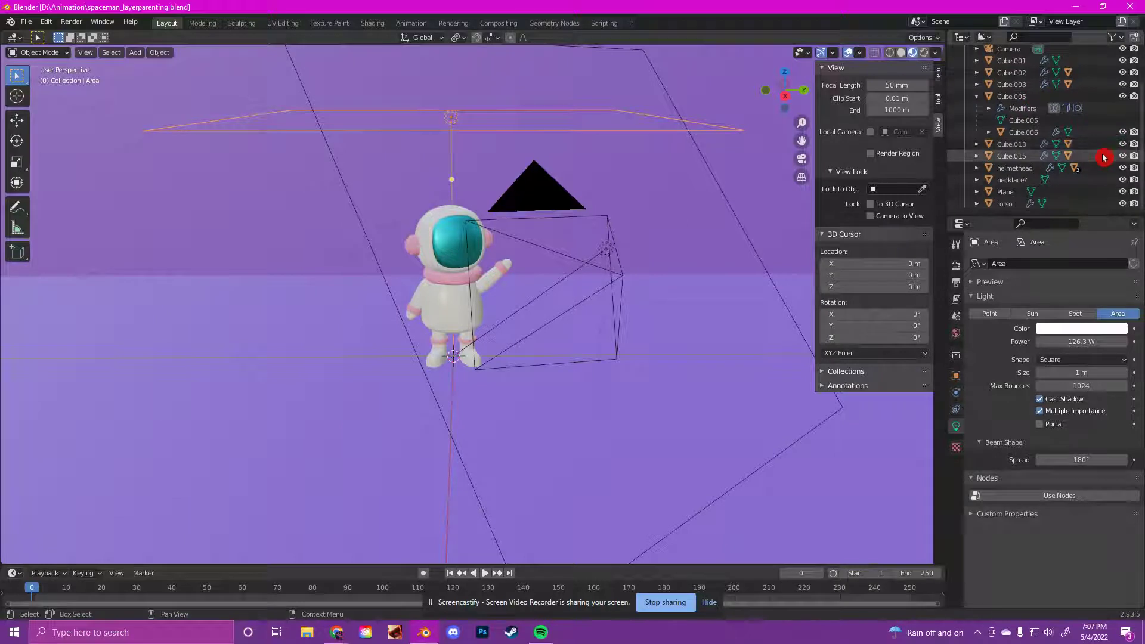
{"action": "scroll", "coordinate": [1105, 156], "scroll_direction": "up", "scroll_amount": 2}
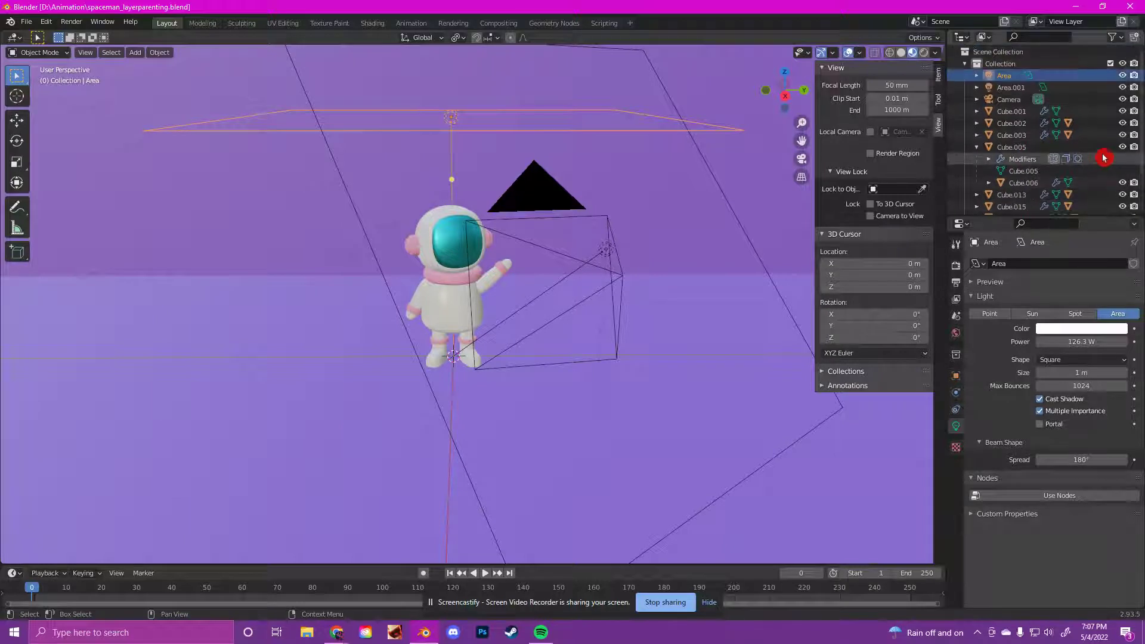
{"action": "left_click", "coordinate": [1124, 100]}
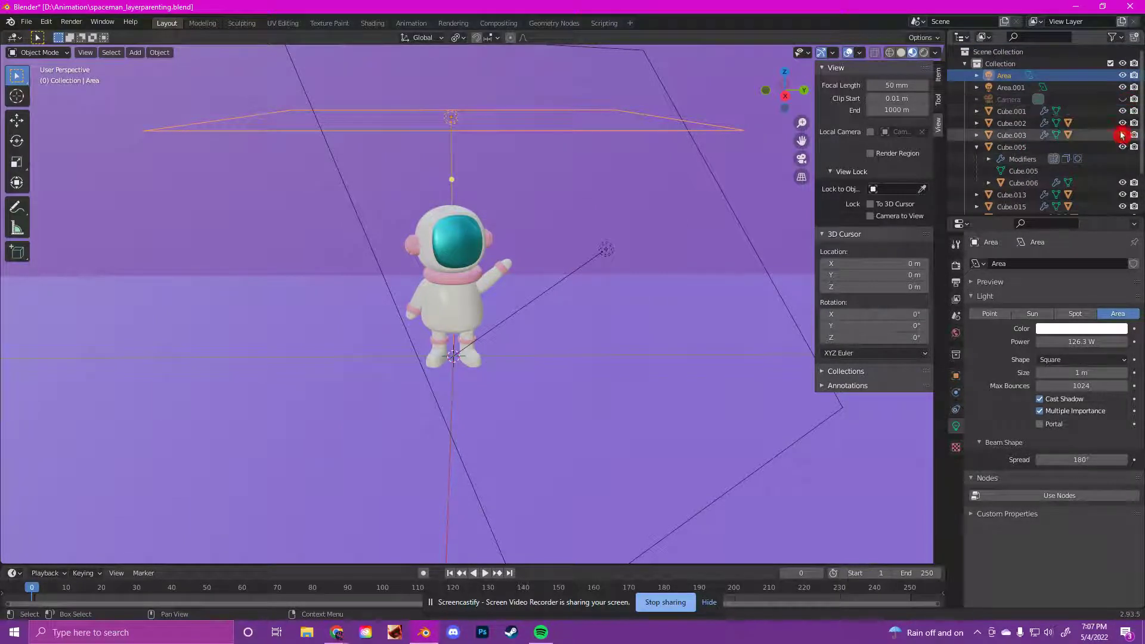
{"action": "left_click", "coordinate": [1123, 76]}
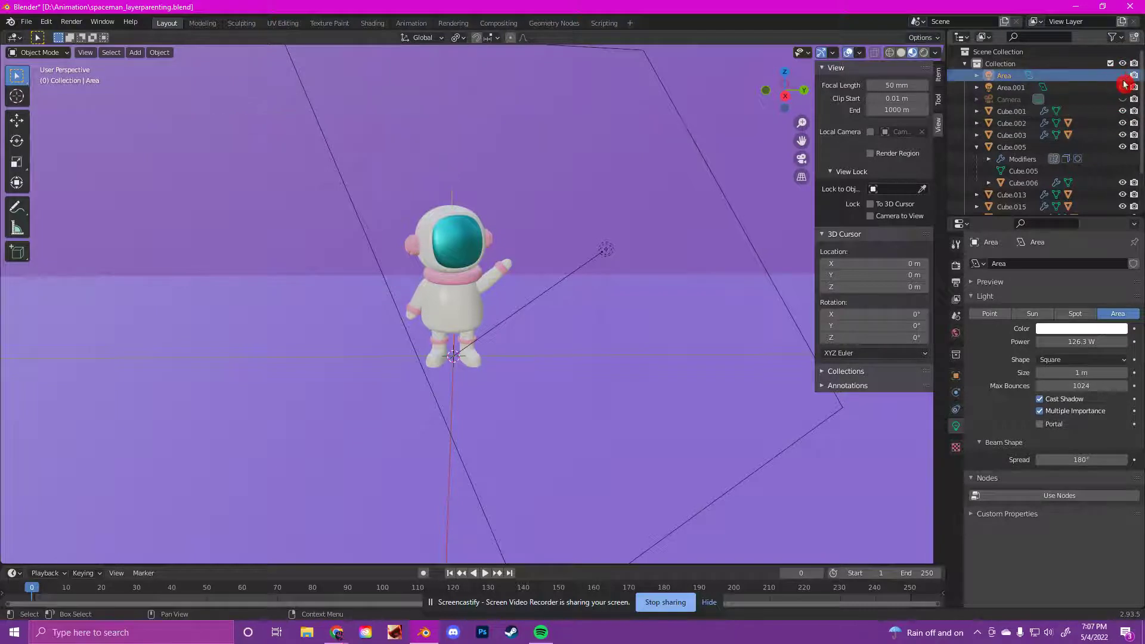
{"action": "left_click", "coordinate": [1123, 87]}
Hide the floor Plane and orbit in for a closer look at the astronaut
{"action": "scroll", "coordinate": [729, 159], "scroll_direction": "down", "scroll_amount": 2}
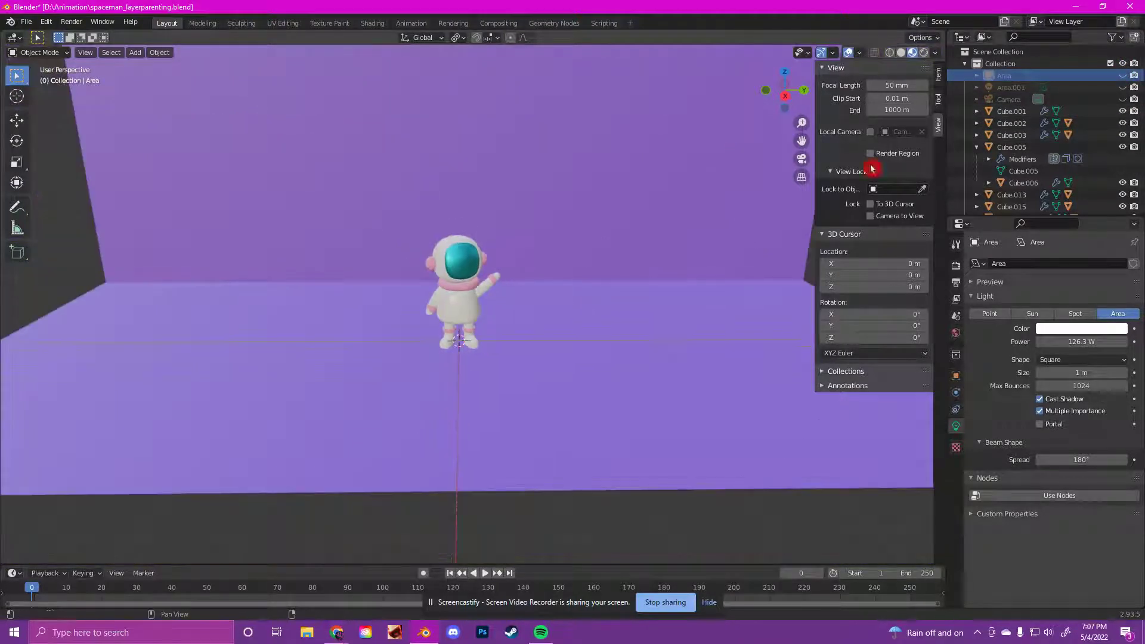
{"action": "scroll", "coordinate": [1067, 166], "scroll_direction": "down", "scroll_amount": 2}
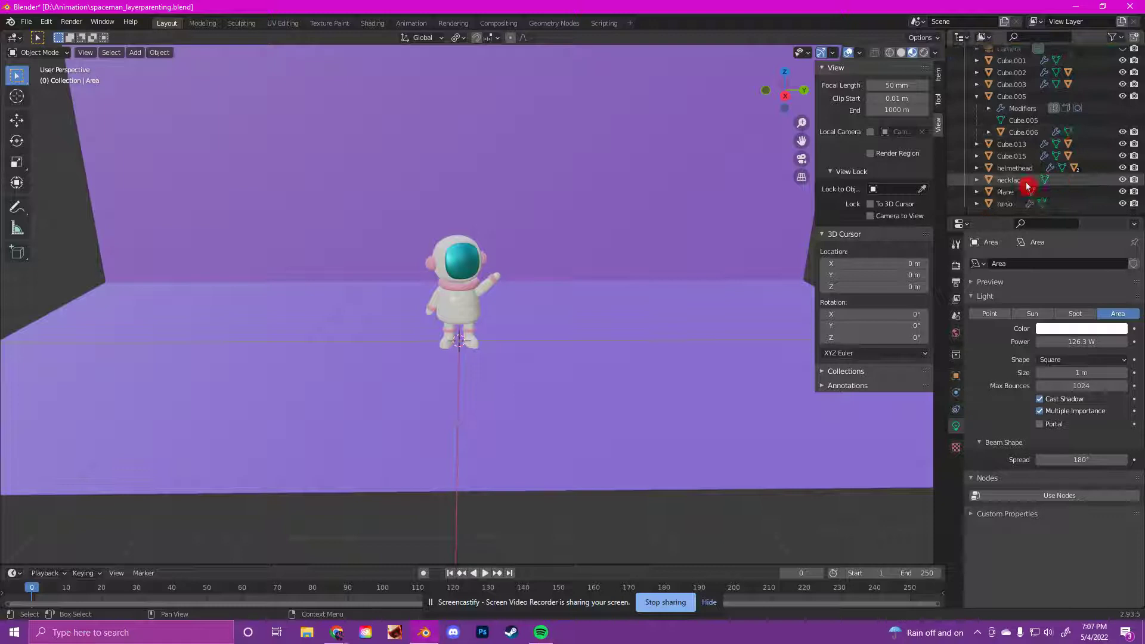
{"action": "left_click", "coordinate": [1123, 192]}
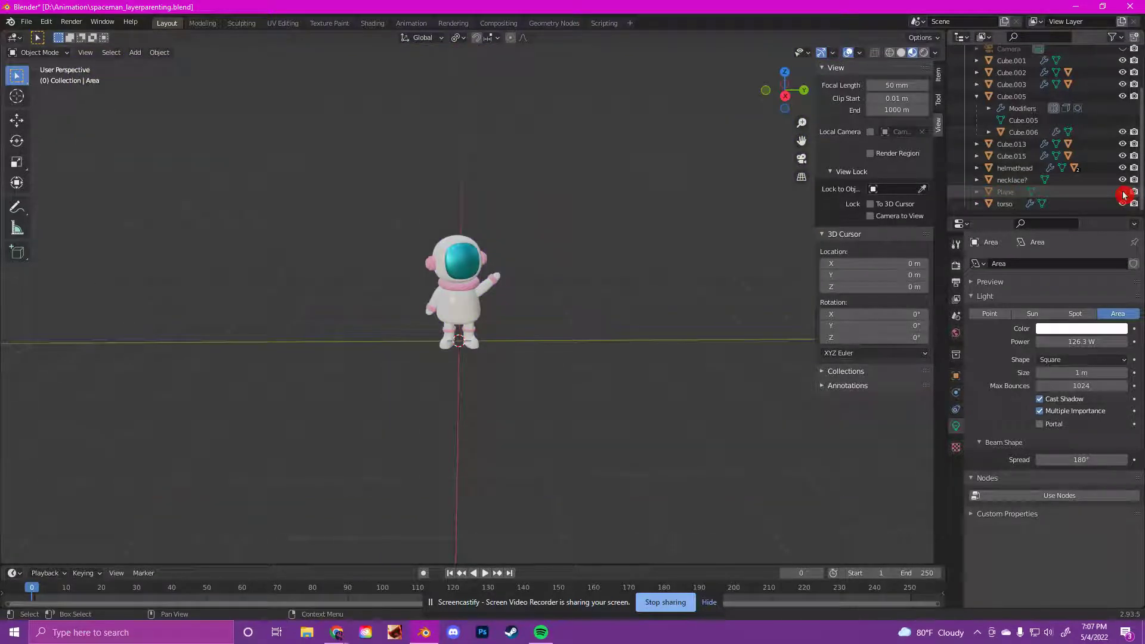
{"action": "scroll", "coordinate": [1125, 195], "scroll_direction": "up", "scroll_amount": 1}
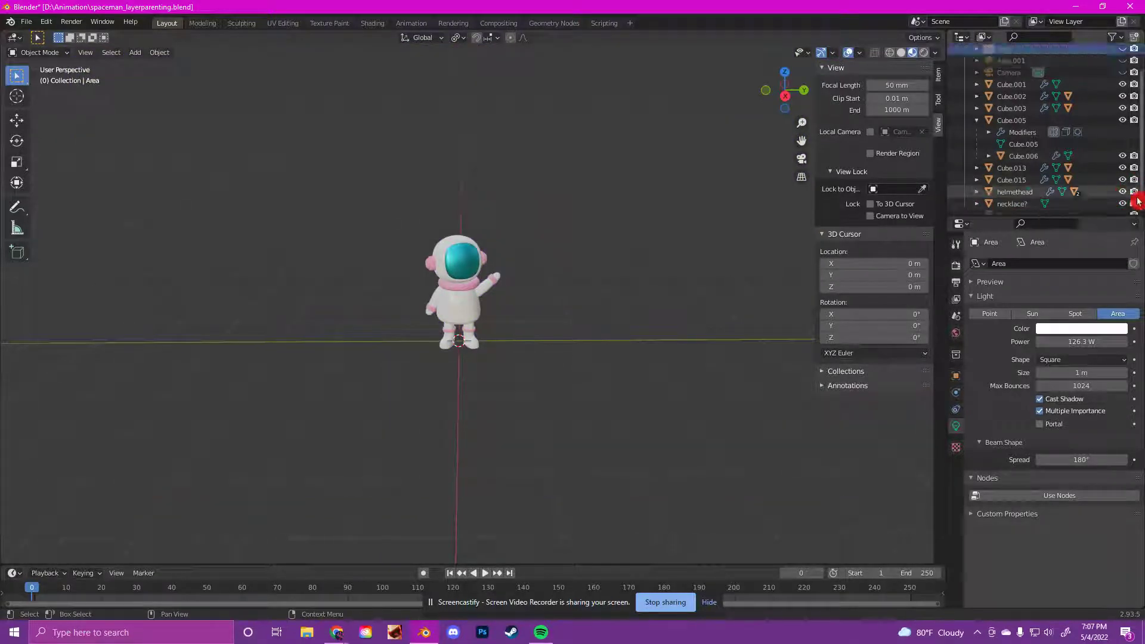
{"action": "scroll", "coordinate": [1122, 197], "scroll_direction": "down", "scroll_amount": 1}
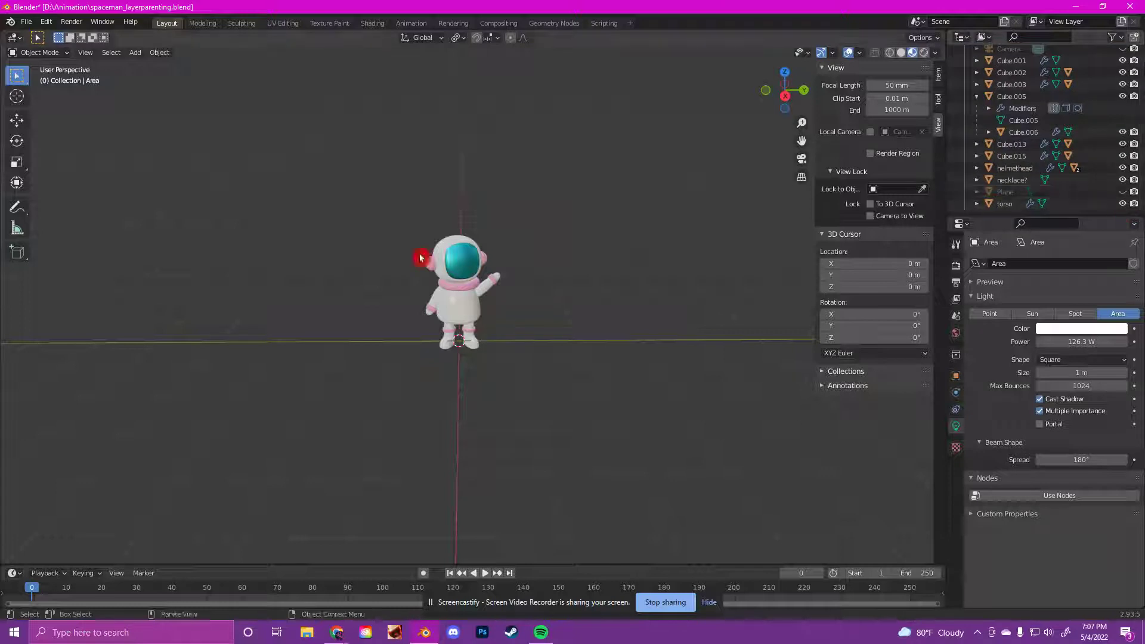
{"action": "scroll", "coordinate": [416, 287], "scroll_direction": "up", "scroll_amount": 1}
{"action": "scroll", "coordinate": [442, 277], "scroll_direction": "up", "scroll_amount": 2}
{"action": "mouse_move", "coordinate": [485, 223]}
{"action": "middle_mouse_down"}
{"action": "mouse_move", "coordinate": [473, 235]}
{"action": "mouse_move", "coordinate": [628, 231]}
{"action": "mouse_move", "coordinate": [477, 238]}
{"action": "middle_mouse_up"}
{"action": "scroll", "coordinate": [1030, 120], "scroll_direction": "up", "scroll_amount": 2}
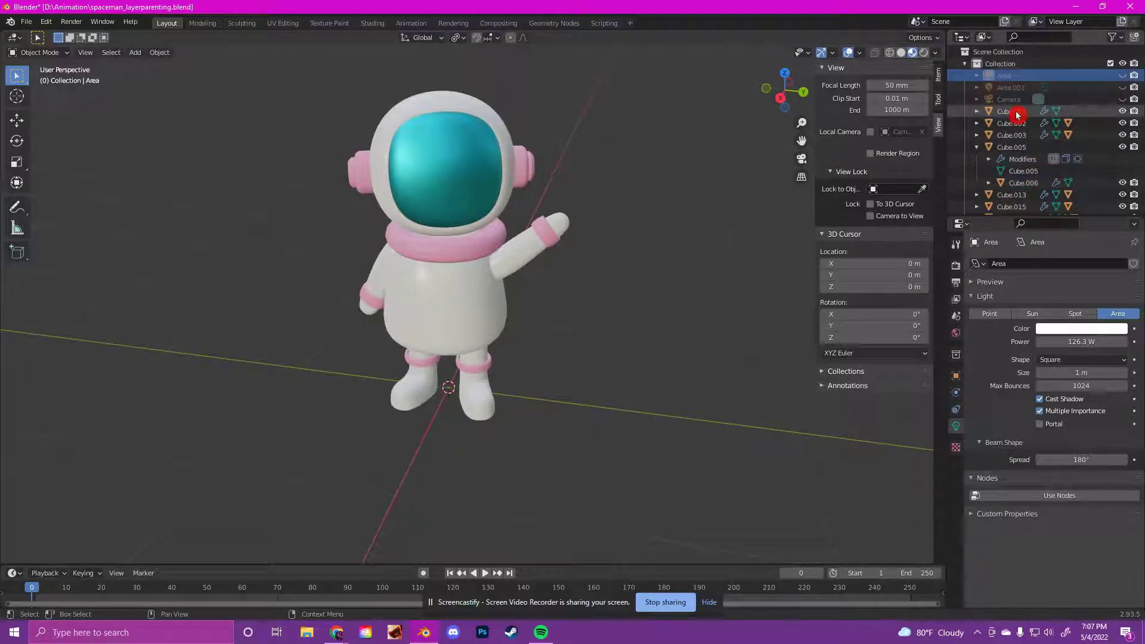
{"action": "scroll", "coordinate": [1037, 153], "scroll_direction": "down", "scroll_amount": 2}
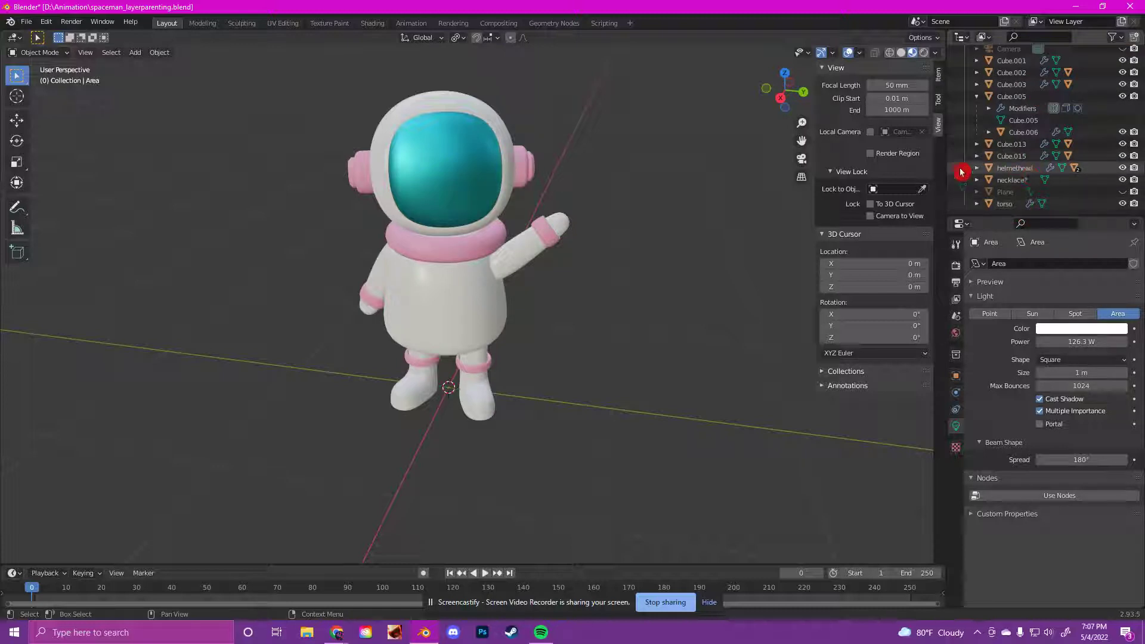
Click through the helmet, torso and arm parts to single out the raised arm Cube.002
{"action": "scroll", "coordinate": [1020, 130], "scroll_direction": "up", "scroll_amount": 2}
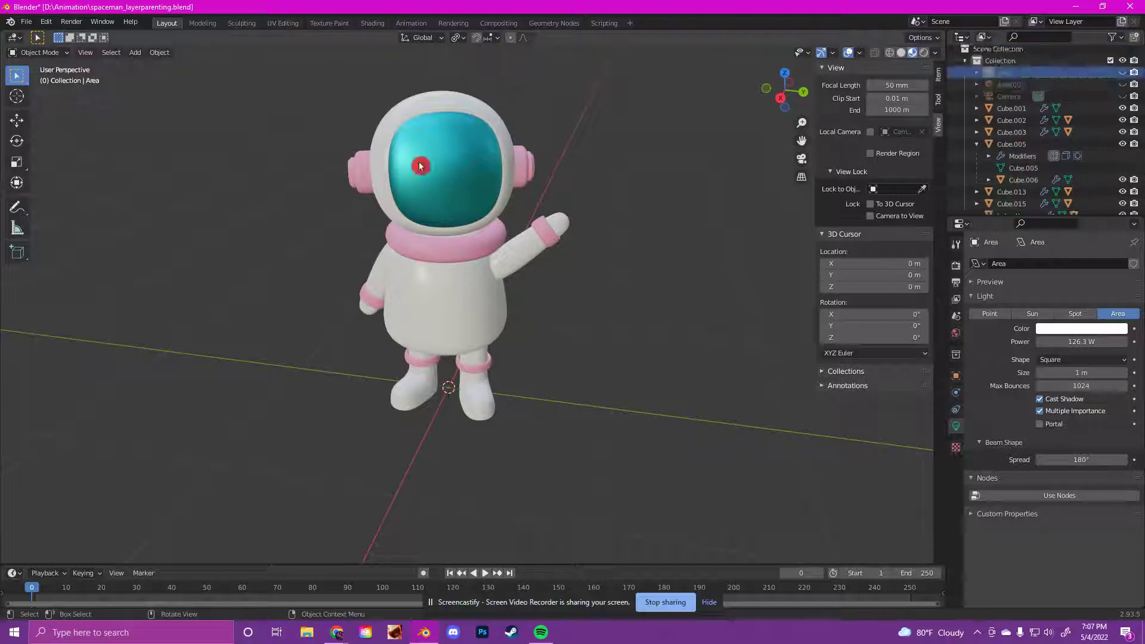
{"action": "left_click", "coordinate": [465, 159]}
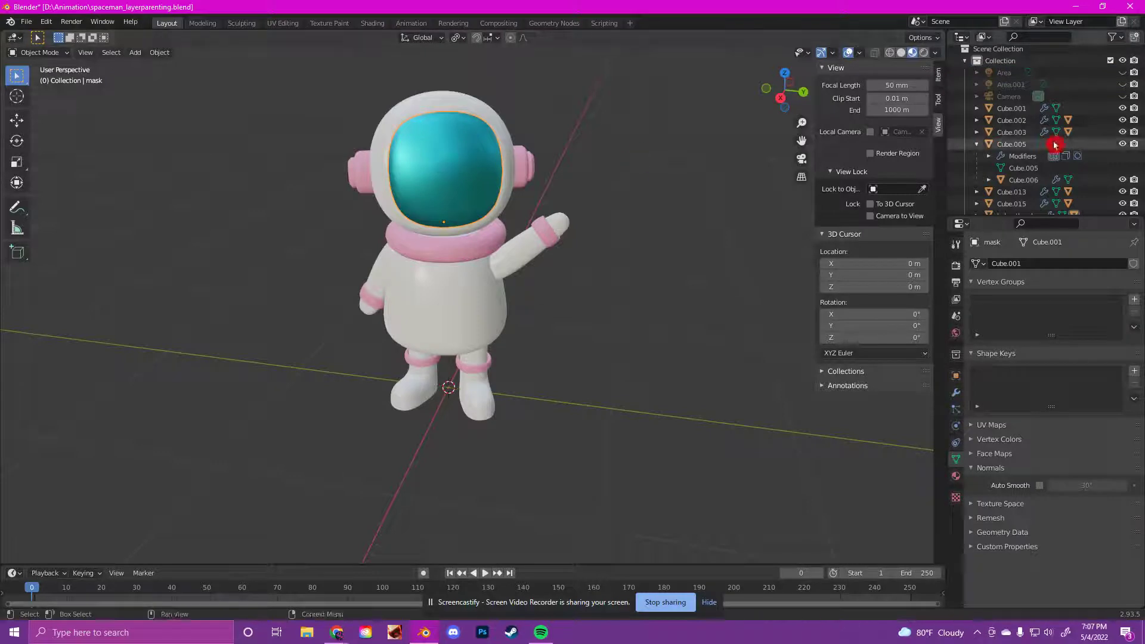
{"action": "scroll", "coordinate": [1055, 147], "scroll_direction": "down", "scroll_amount": 1}
{"action": "scroll", "coordinate": [1054, 147], "scroll_direction": "up", "scroll_amount": 2}
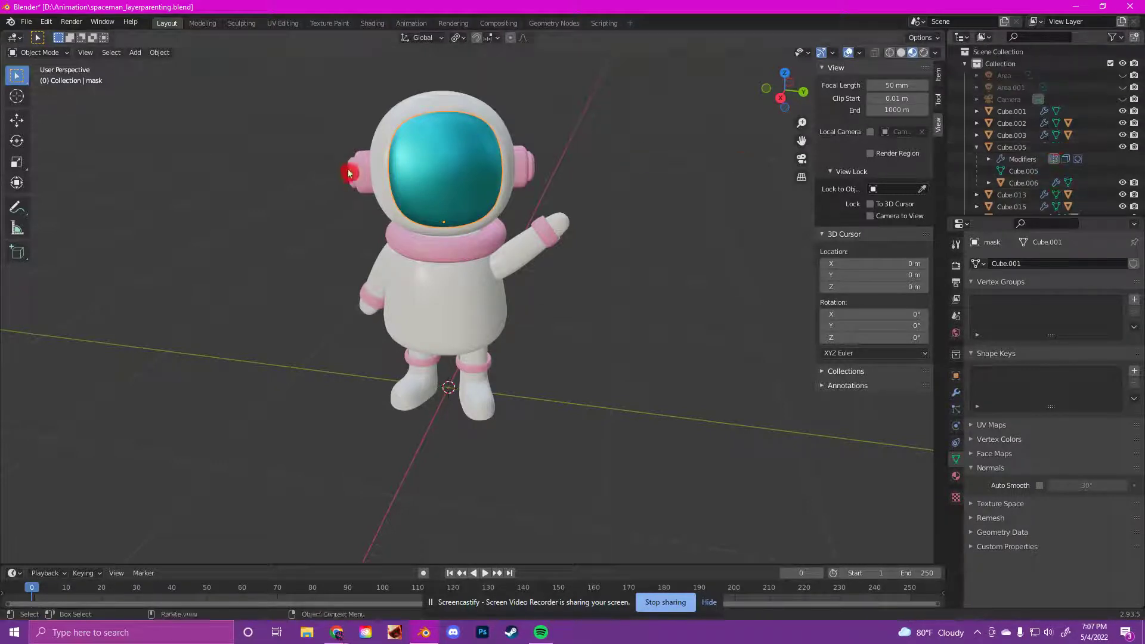
{"action": "left_click", "coordinate": [440, 178]}
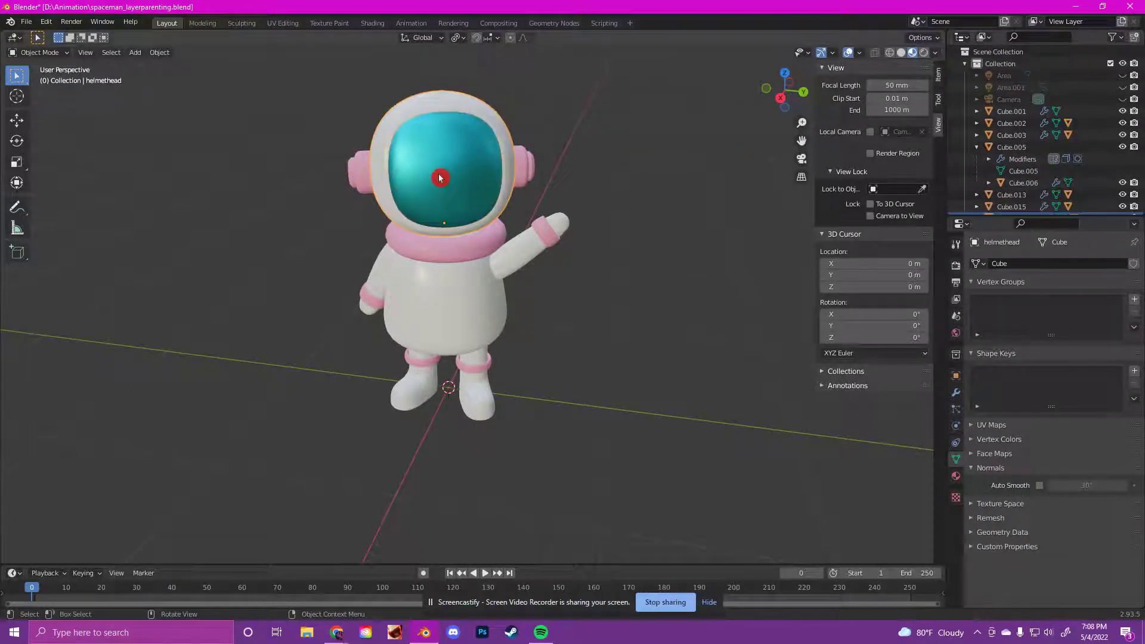
{"action": "left_click", "coordinate": [440, 178]}
{"action": "scroll", "coordinate": [1138, 174], "scroll_direction": "down", "scroll_amount": 2}
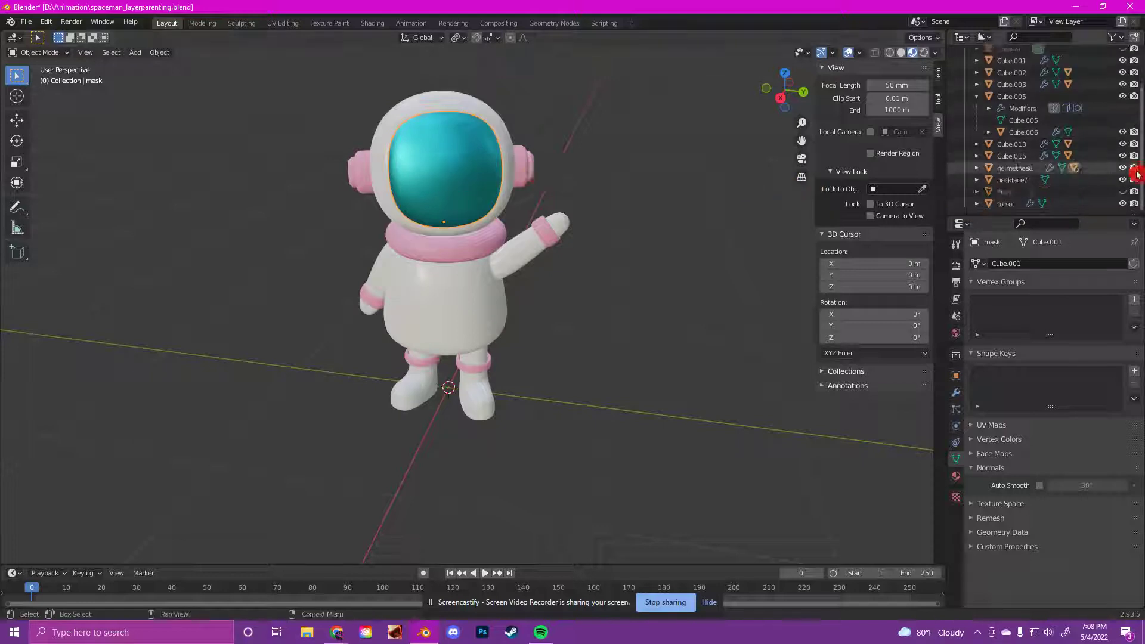
{"action": "left_click", "coordinate": [1014, 180]}
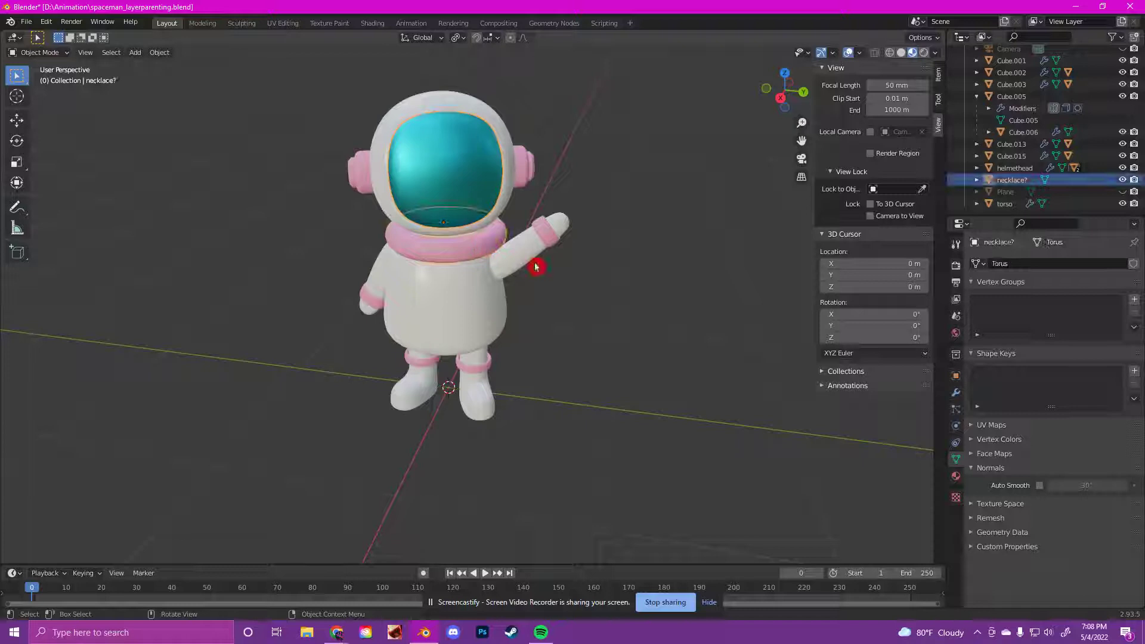
{"action": "left_click", "coordinate": [474, 303]}
{"action": "left_click", "coordinate": [527, 252]}
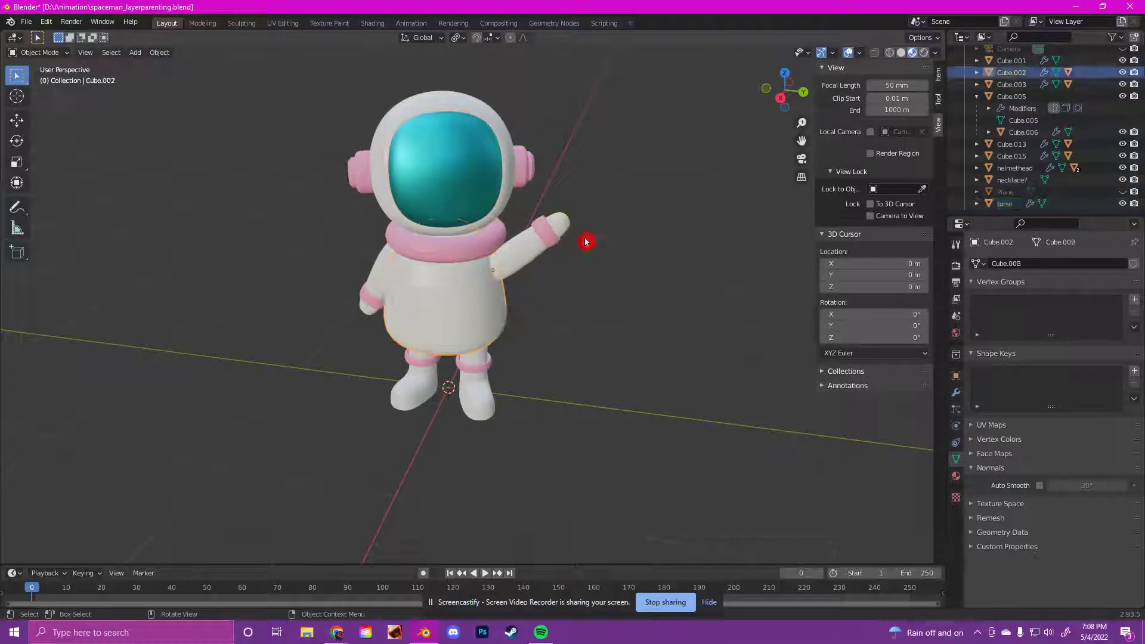
{"action": "left_click", "coordinate": [1010, 74]}
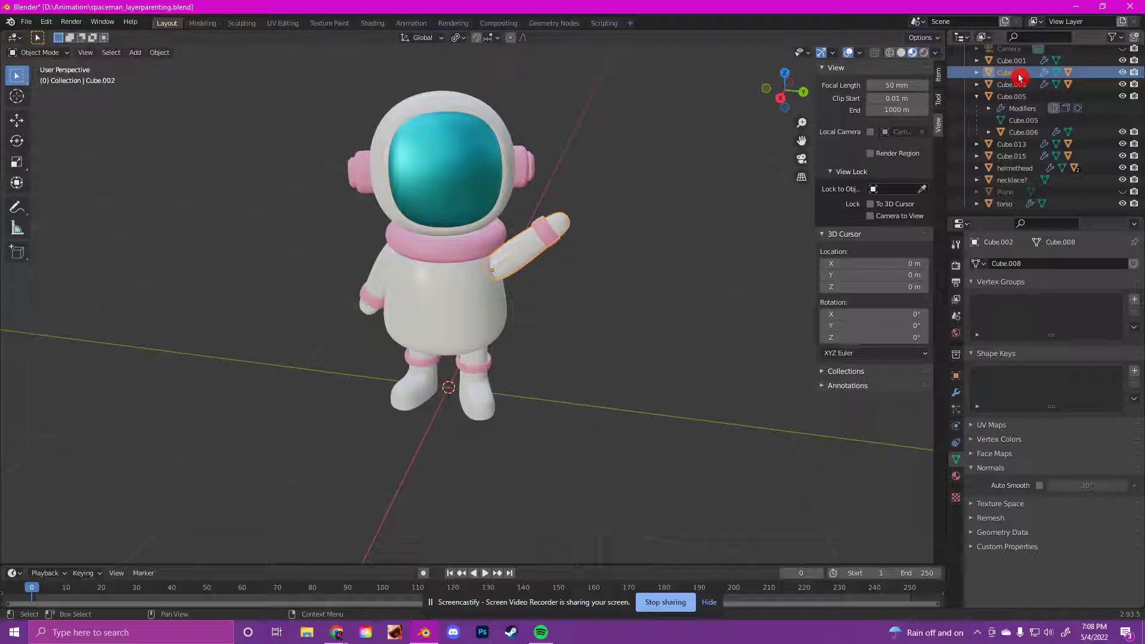
Rename the raised arm Cube.002 to R_Arm
{"action": "double_click", "coordinate": [1020, 77]}
{"action": "scroll", "coordinate": [1019, 108], "scroll_direction": "up", "scroll_amount": 3}
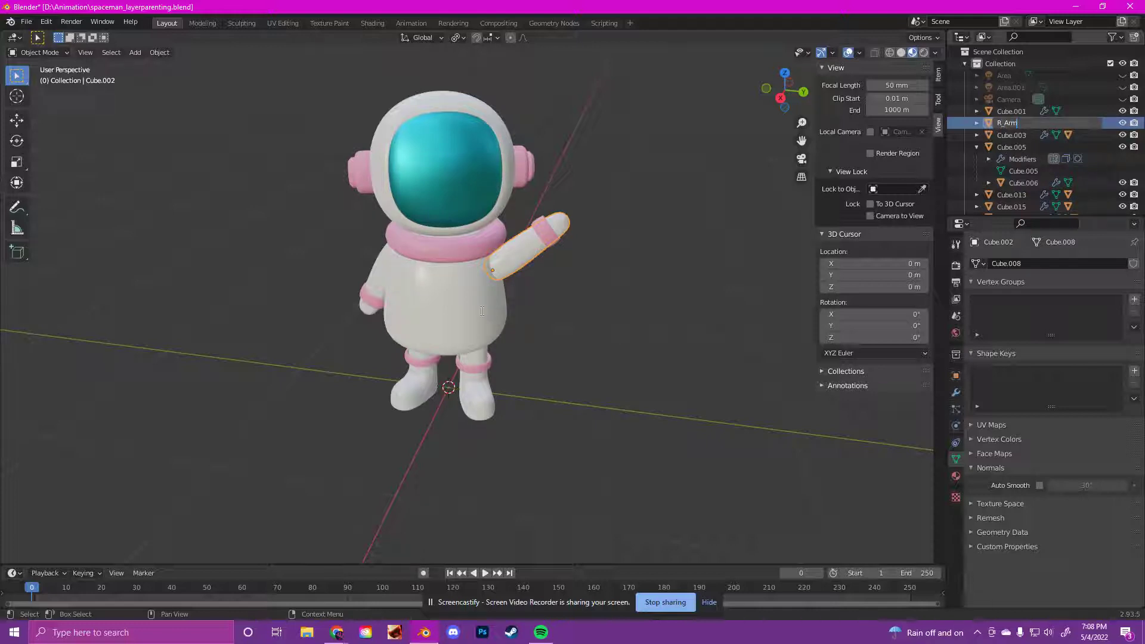
{"action": "key", "text": "Return"}
Rename the left arm Cube.013 to L_Arm and begin renaming the left leg Cube.015
{"action": "key", "text": "KP_3"}
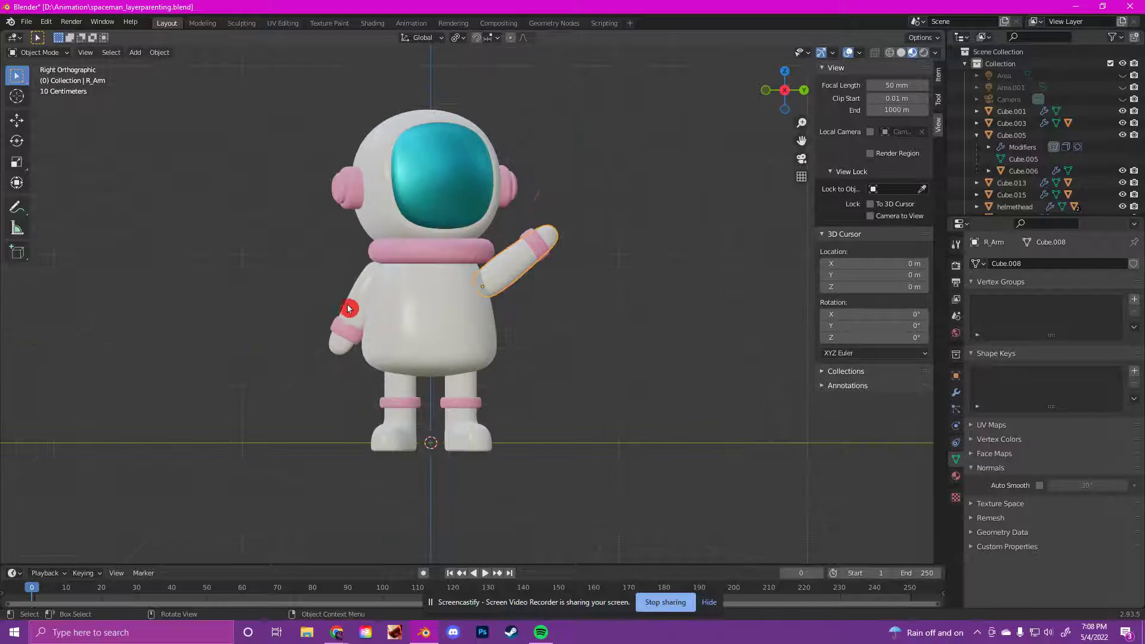
{"action": "left_click", "coordinate": [349, 308]}
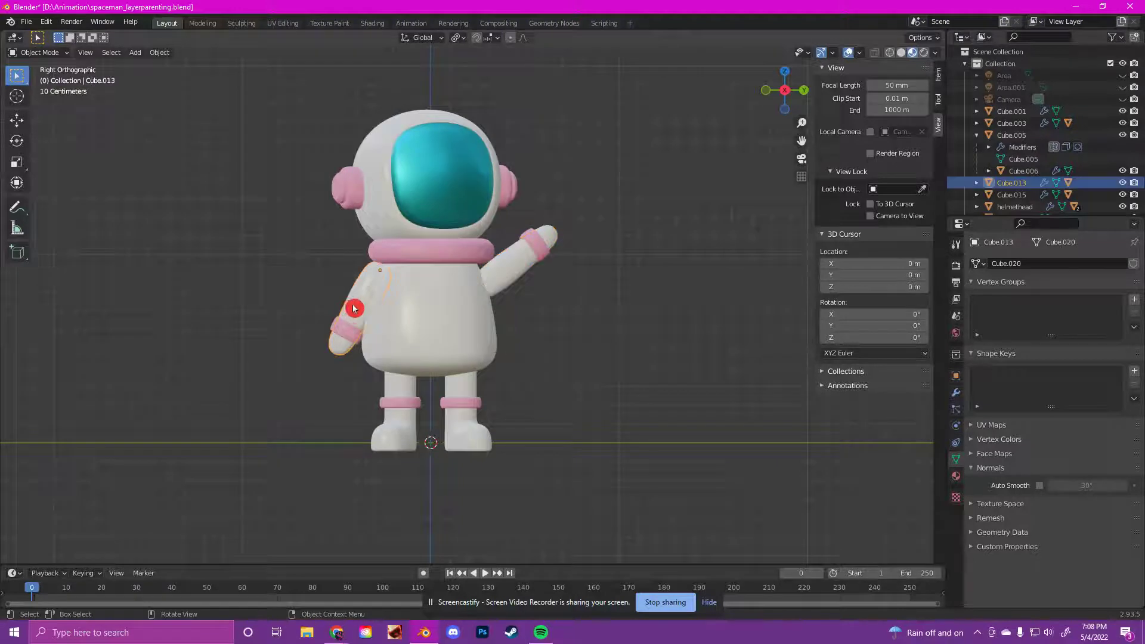
{"action": "double_click", "coordinate": [1015, 184]}
{"action": "scroll", "coordinate": [1017, 185], "scroll_direction": "down", "scroll_amount": 2}
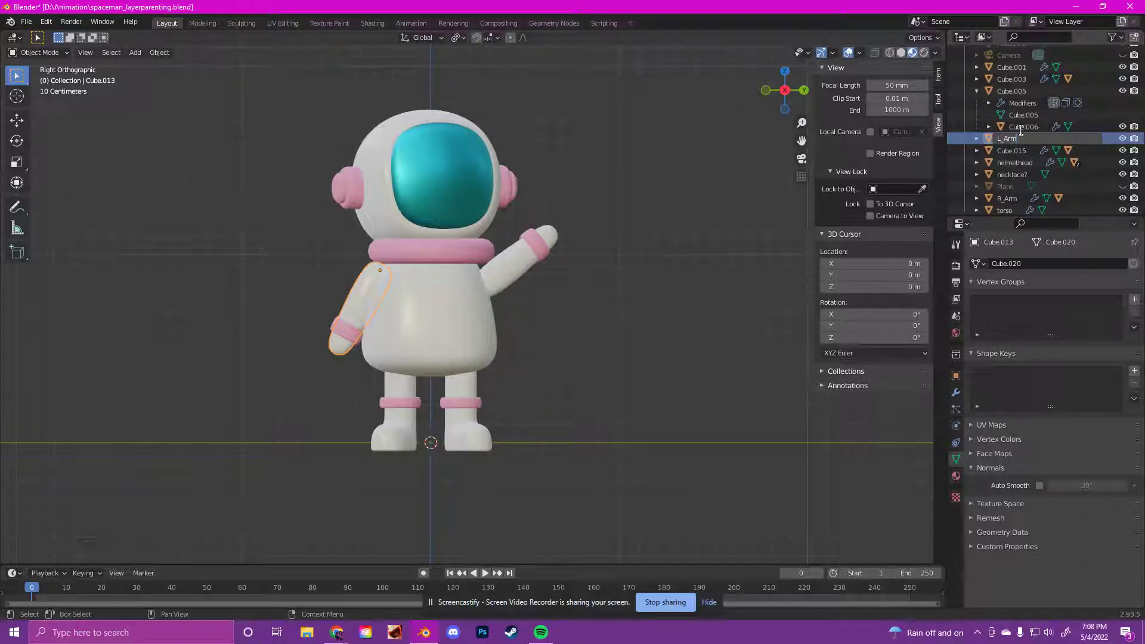
{"action": "left_click", "coordinate": [400, 391]}
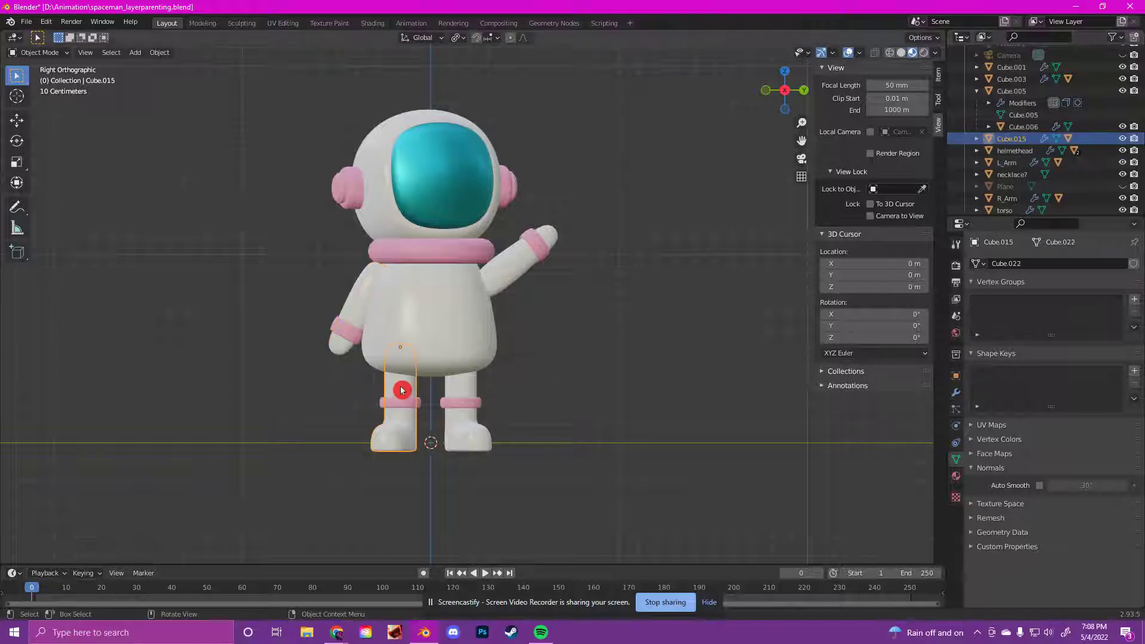
{"action": "double_click", "coordinate": [1016, 139]}
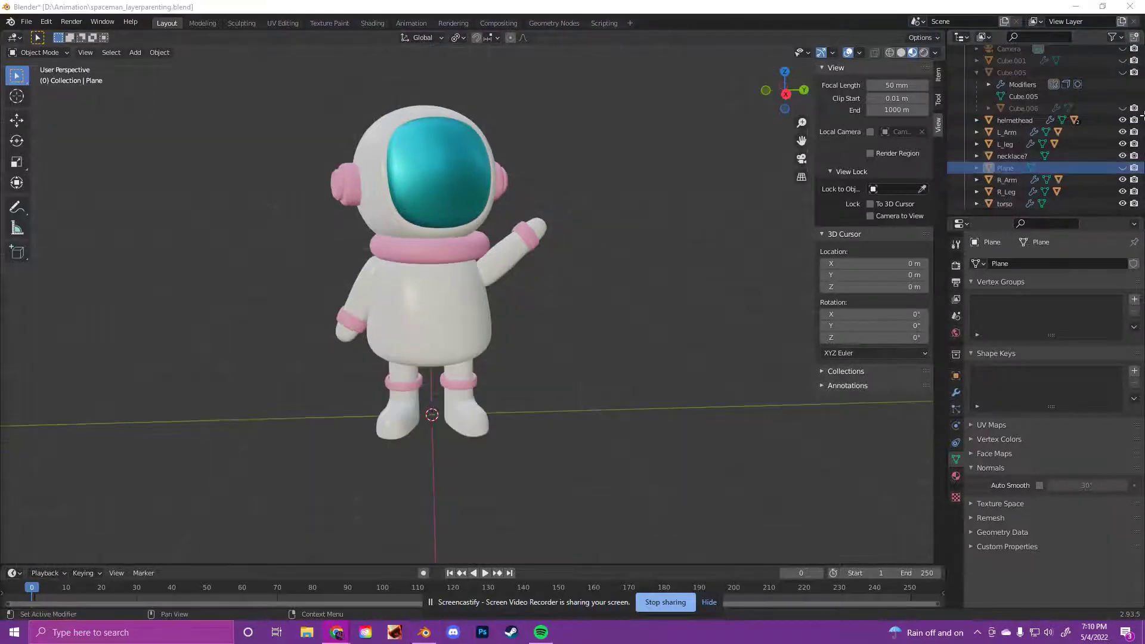
Hide Cube.005 and Cube.001 from the viewport, then orbit to the astronaut's front to check it
{"action": "left_click", "coordinate": [1066, 141]}
{"action": "scroll", "coordinate": [1065, 141], "scroll_direction": "up", "scroll_amount": 2}
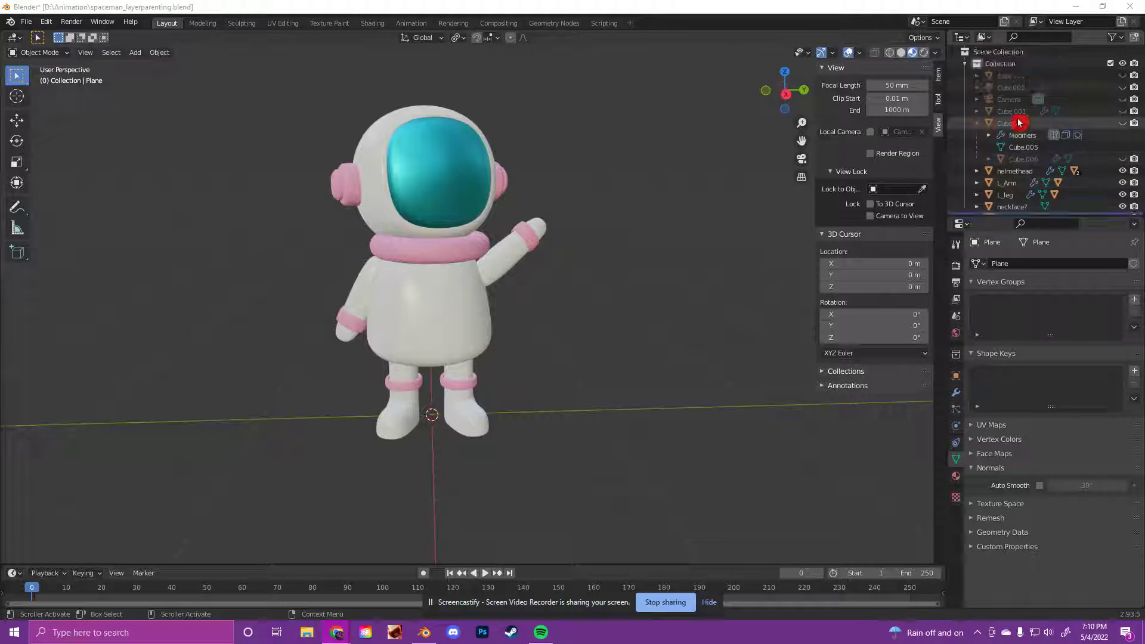
{"action": "left_click", "coordinate": [1127, 125]}
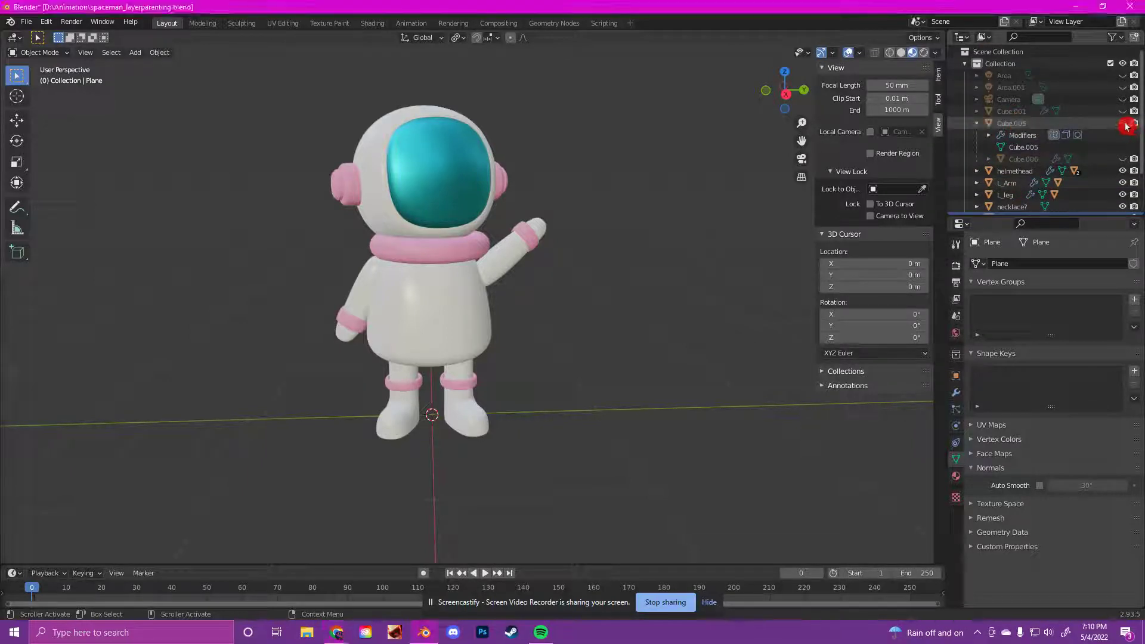
{"action": "mouse_move", "coordinate": [1127, 126]}
{"action": "left_mouse_down"}
{"action": "mouse_move", "coordinate": [1125, 102]}
{"action": "mouse_move", "coordinate": [1126, 124]}
{"action": "left_mouse_up"}
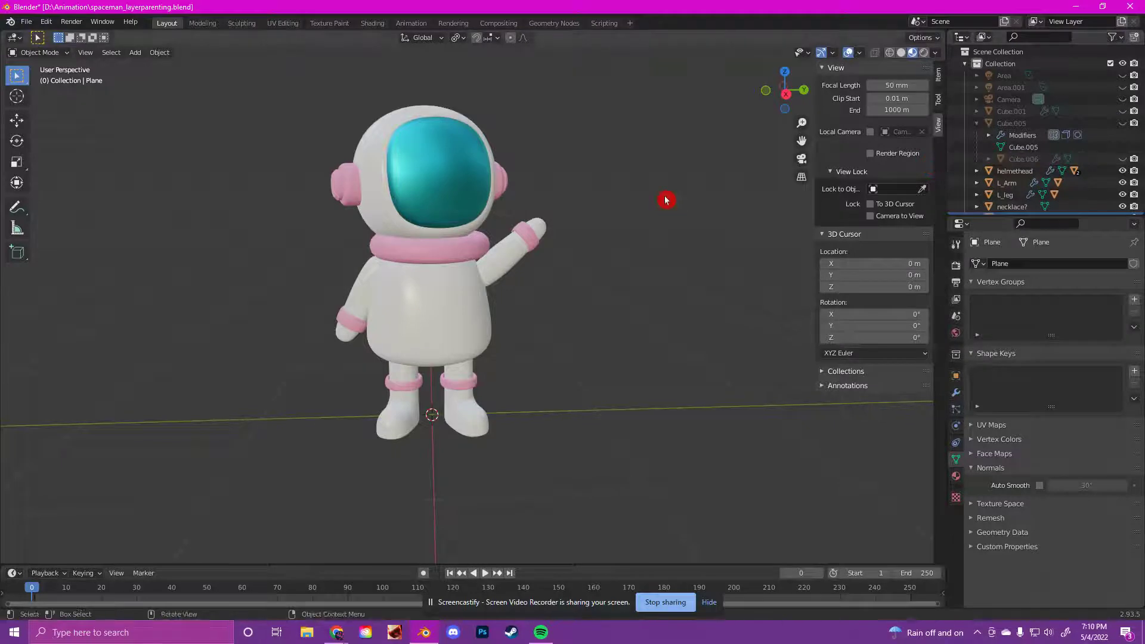
{"action": "middle_click_drag", "start_coordinate": [666, 200], "coordinate": [703, 216]}
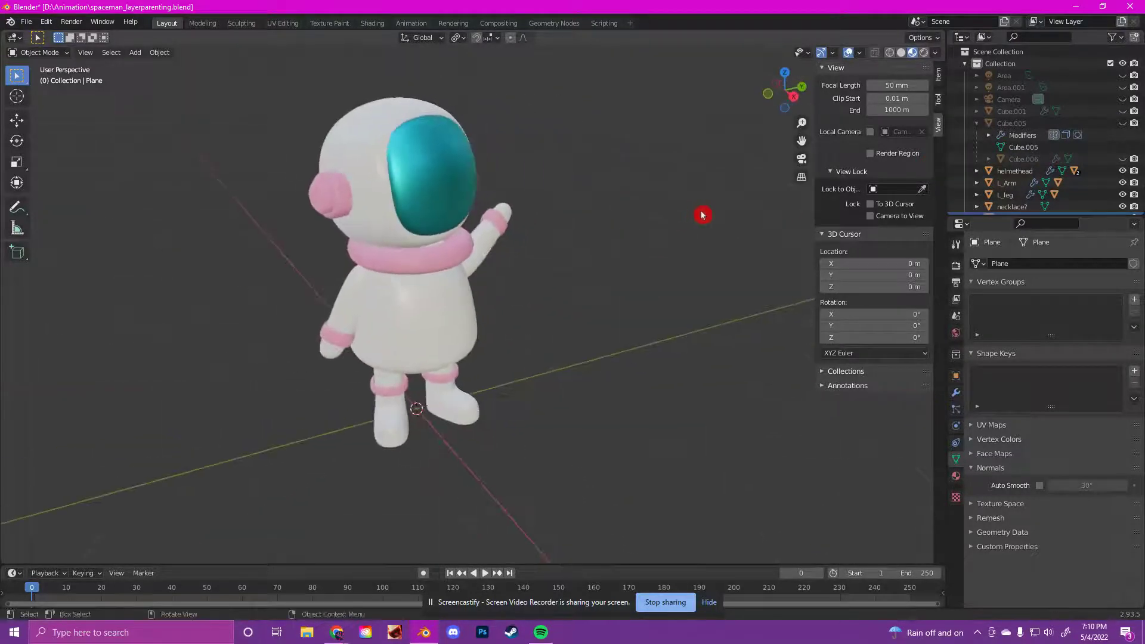
{"action": "mouse_move", "coordinate": [546, 239]}
{"action": "middle_mouse_down"}
{"action": "mouse_move", "coordinate": [588, 238]}
{"action": "mouse_move", "coordinate": [560, 239]}
{"action": "middle_mouse_up"}
{"action": "key", "text": "KP_3"}
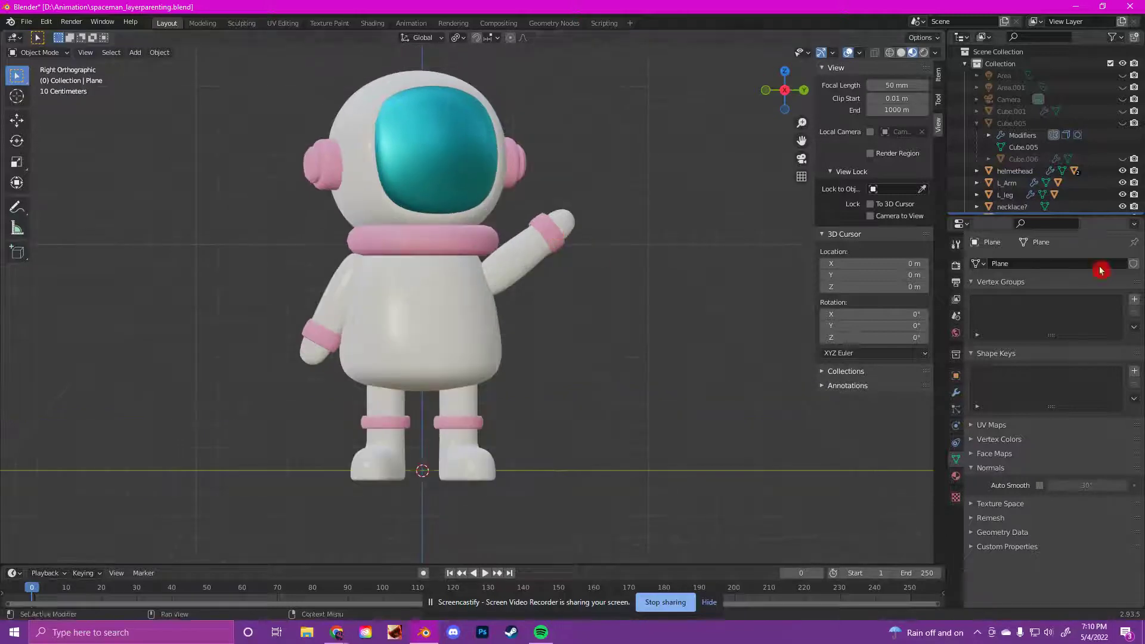
{"action": "scroll", "coordinate": [1035, 212], "scroll_direction": "down", "scroll_amount": 3}
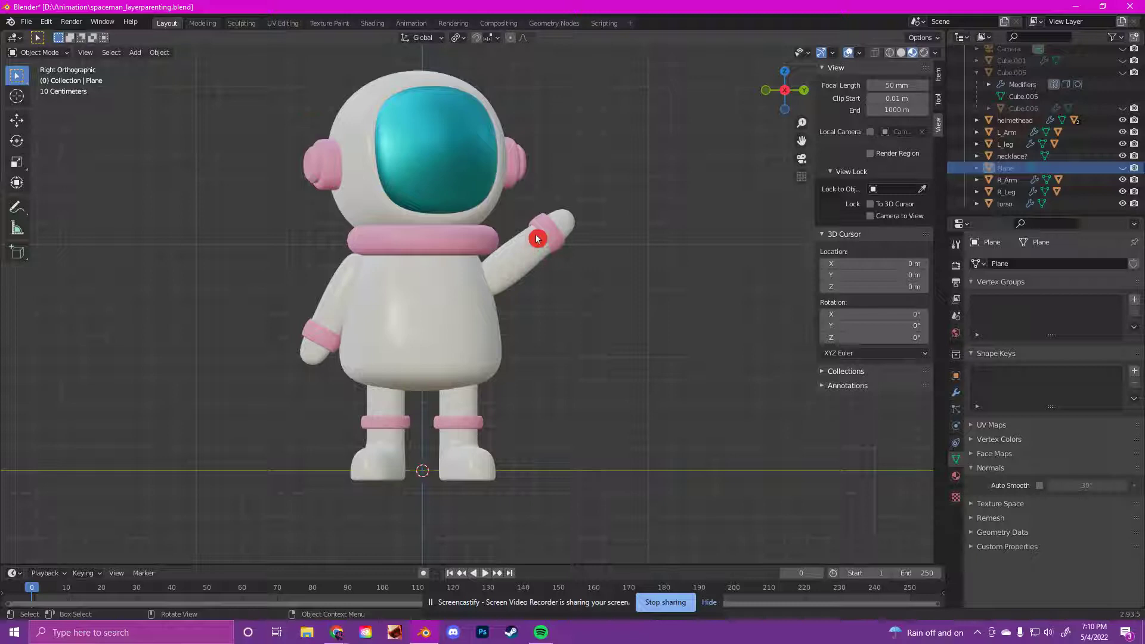
{"action": "left_click", "coordinate": [514, 258]}
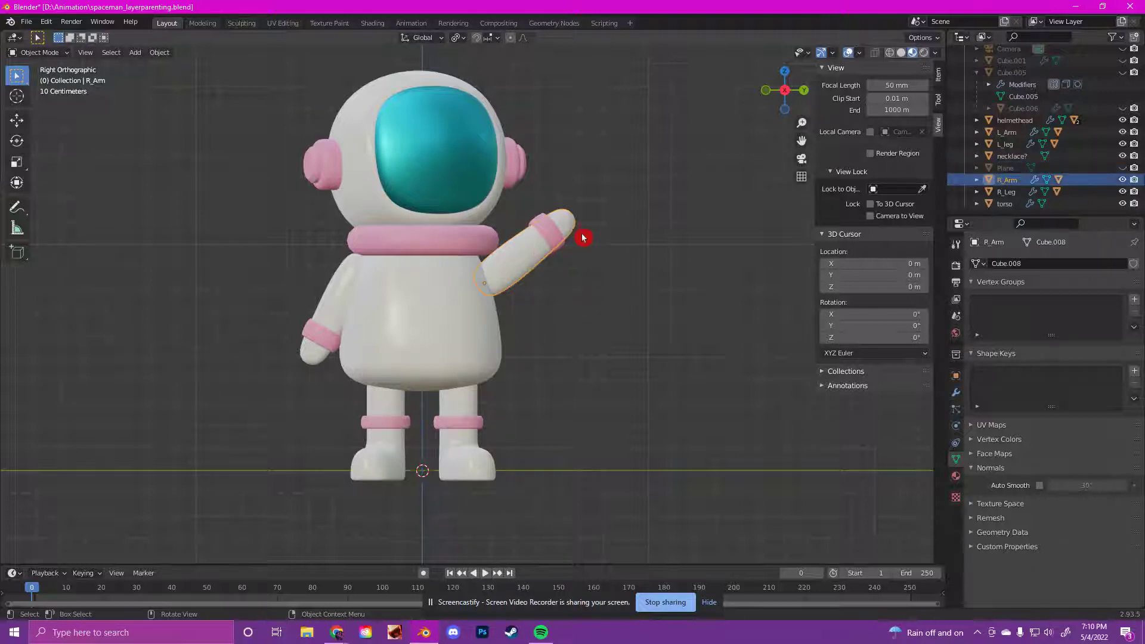
{"action": "left_click", "coordinate": [356, 298]}
{"action": "left_click", "coordinate": [551, 258]}
{"action": "left_click", "coordinate": [340, 296]}
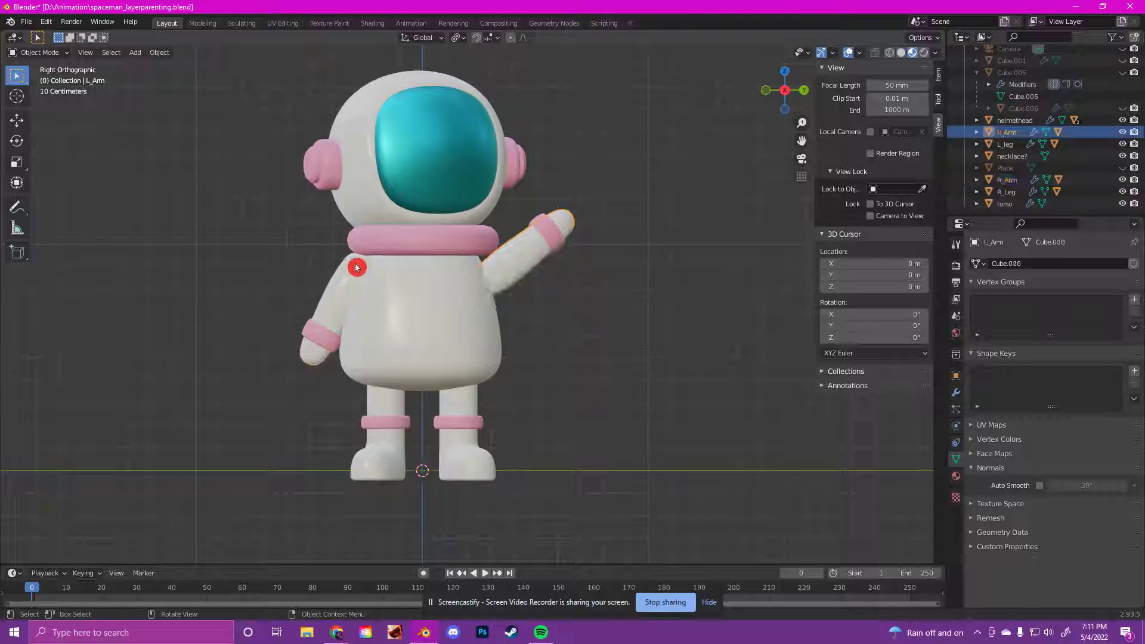
{"action": "left_click", "coordinate": [392, 407]}
{"action": "left_click", "coordinate": [460, 411]}
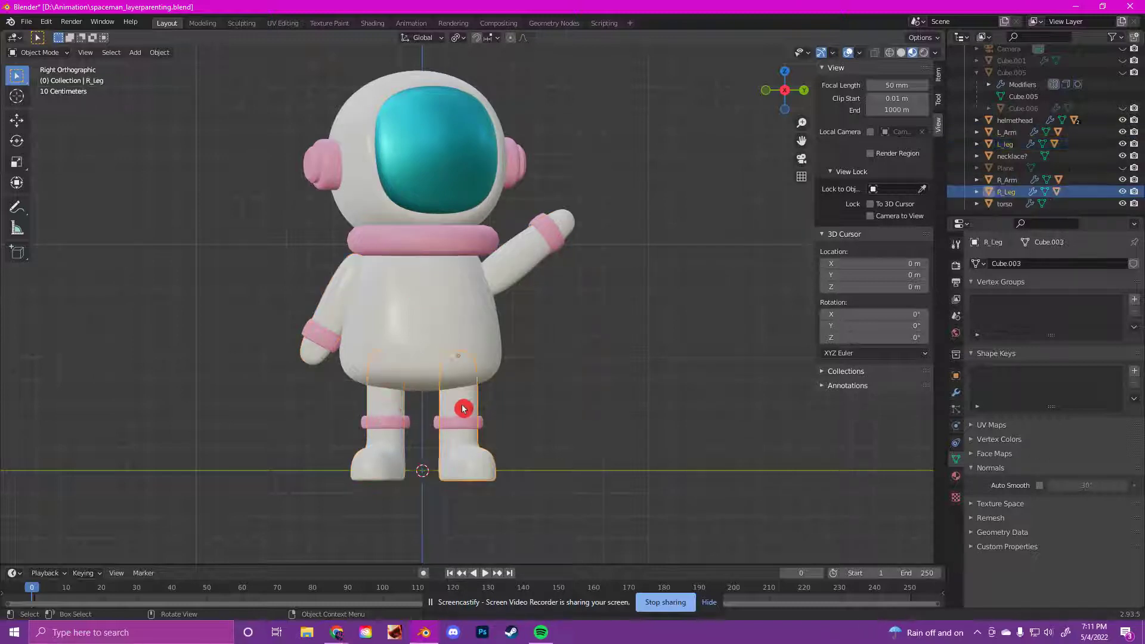
{"action": "left_click", "coordinate": [373, 185]}
{"action": "left_click", "coordinate": [484, 238]}
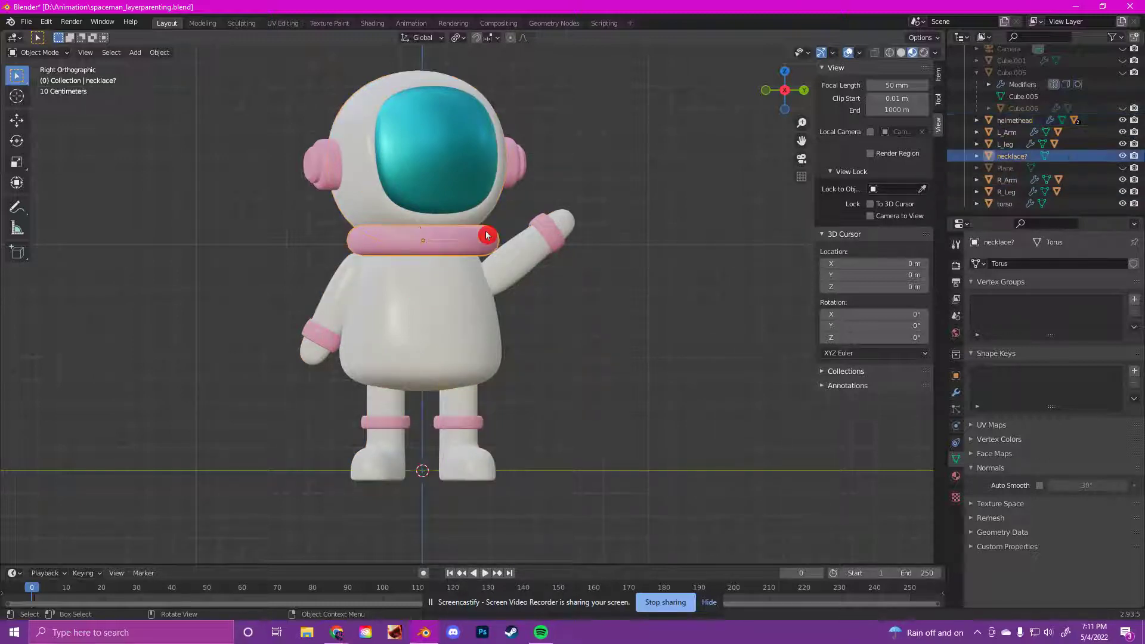
{"action": "left_click", "coordinate": [471, 243]}
{"action": "left_click", "coordinate": [485, 238]}
{"action": "left_click", "coordinate": [439, 307]}
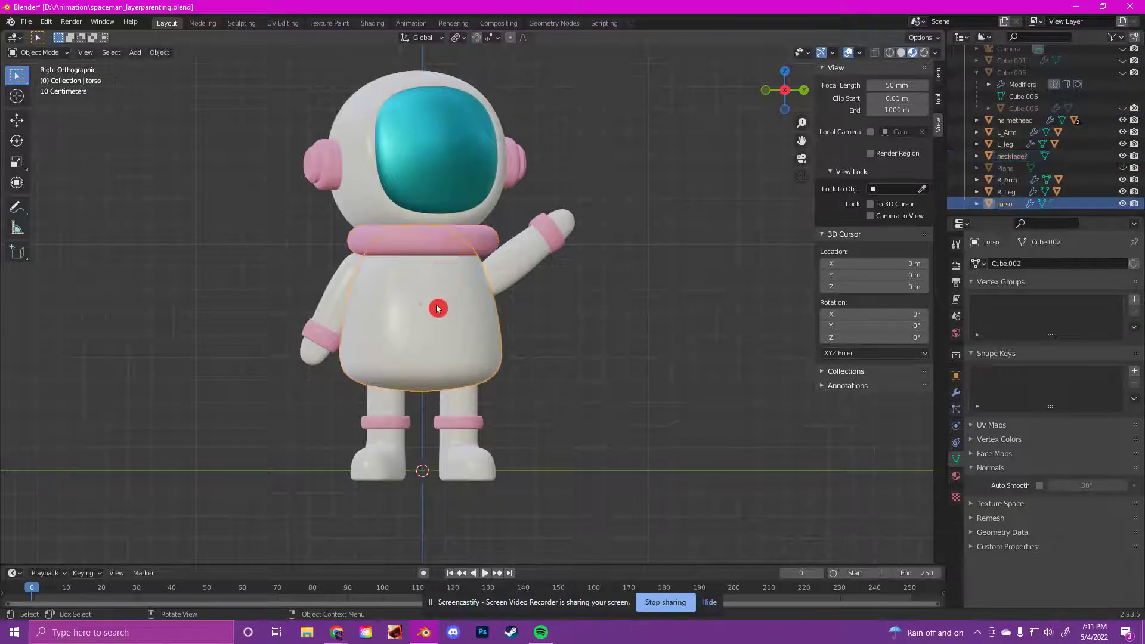
{"action": "left_click", "coordinate": [468, 157]}
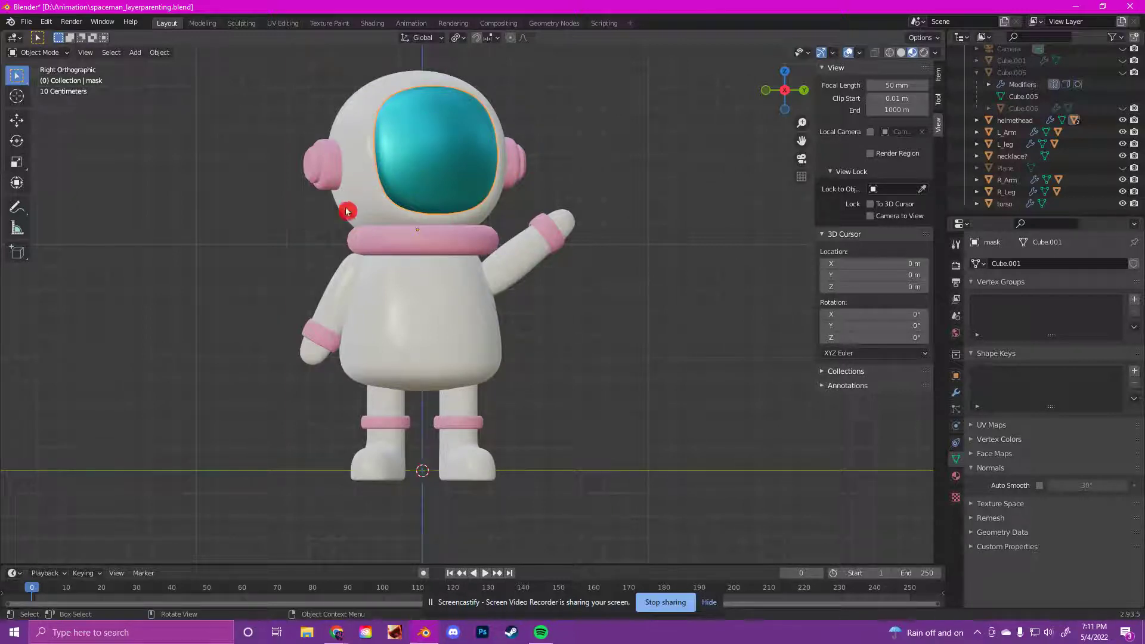
{"action": "left_click", "coordinate": [527, 269]}
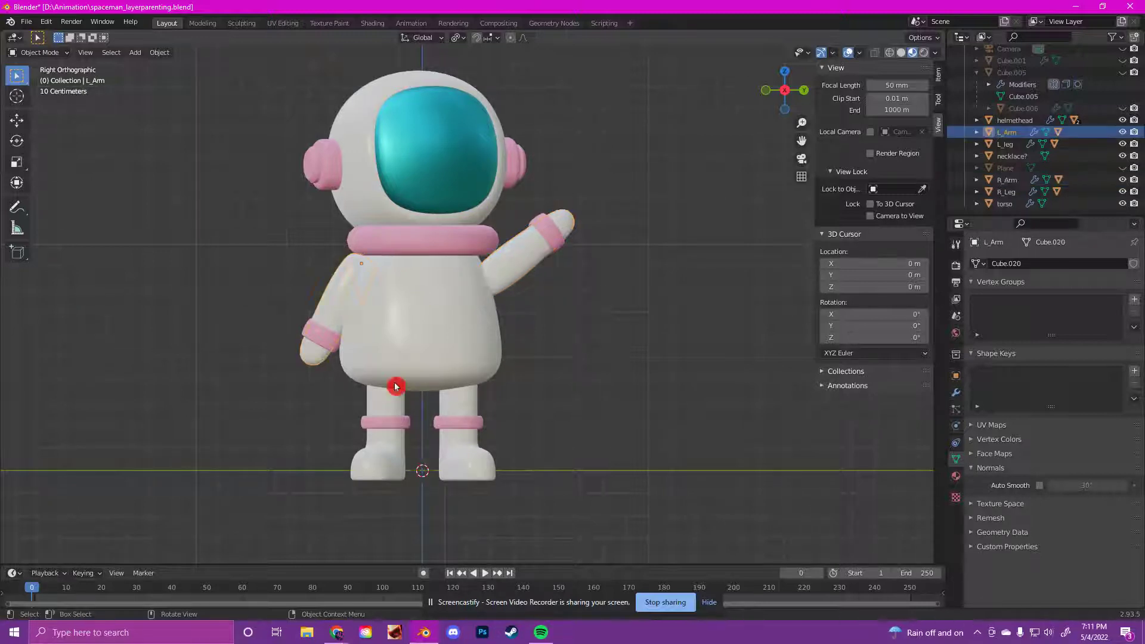
{"action": "left_click", "coordinate": [366, 270]}
{"action": "left_click", "coordinate": [364, 270]}
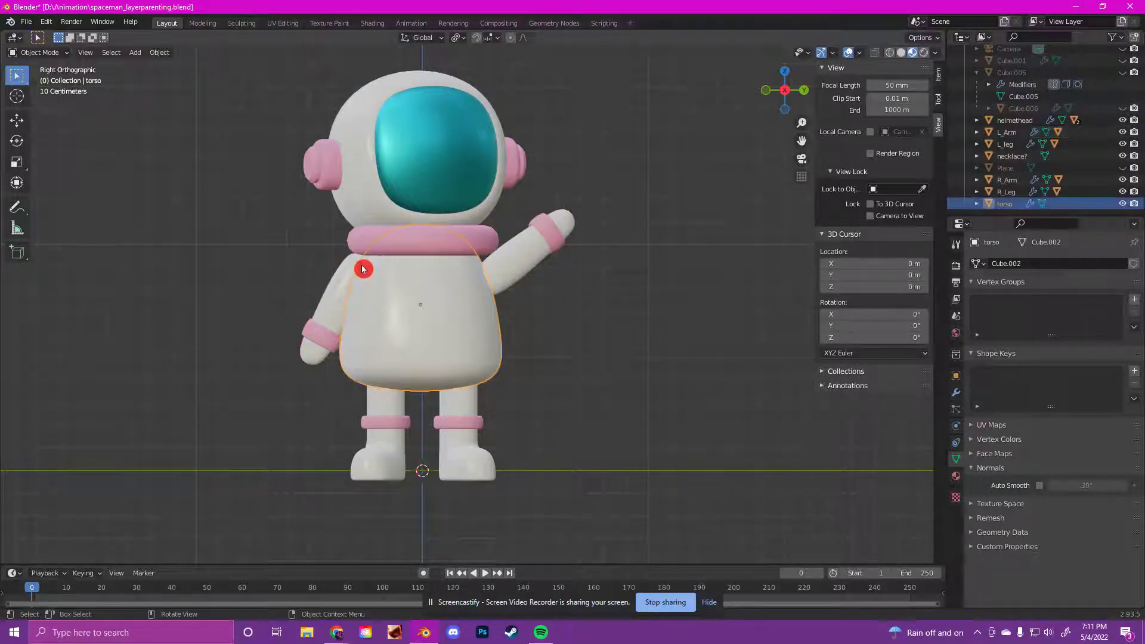
{"action": "left_click", "coordinate": [359, 265]}
{"action": "left_click", "coordinate": [532, 271]}
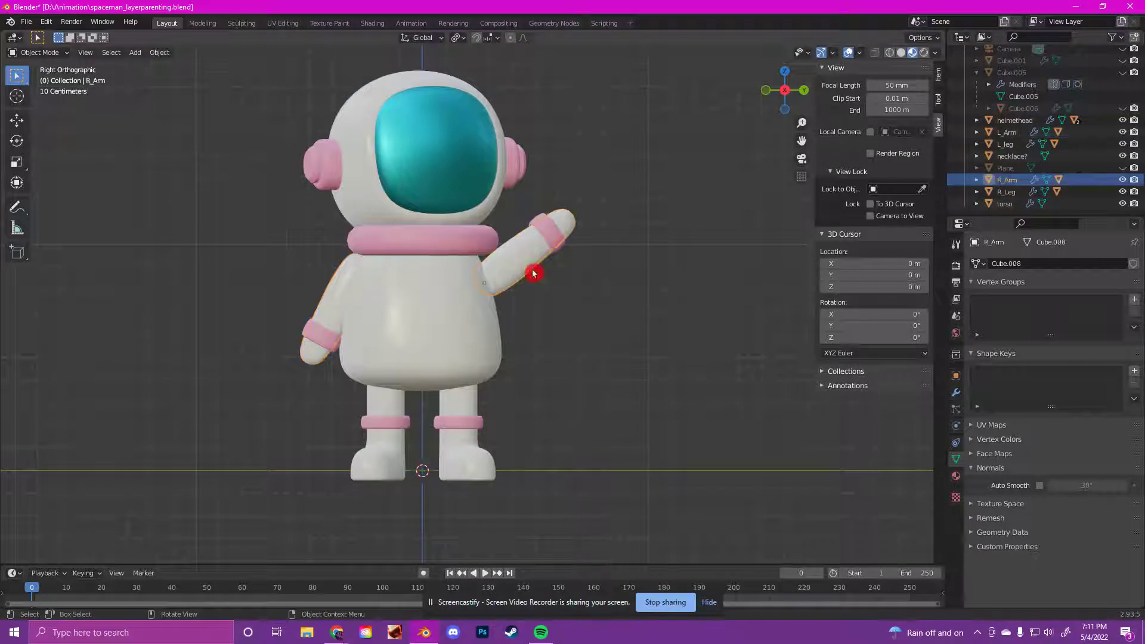
{"action": "left_click", "coordinate": [360, 269]}
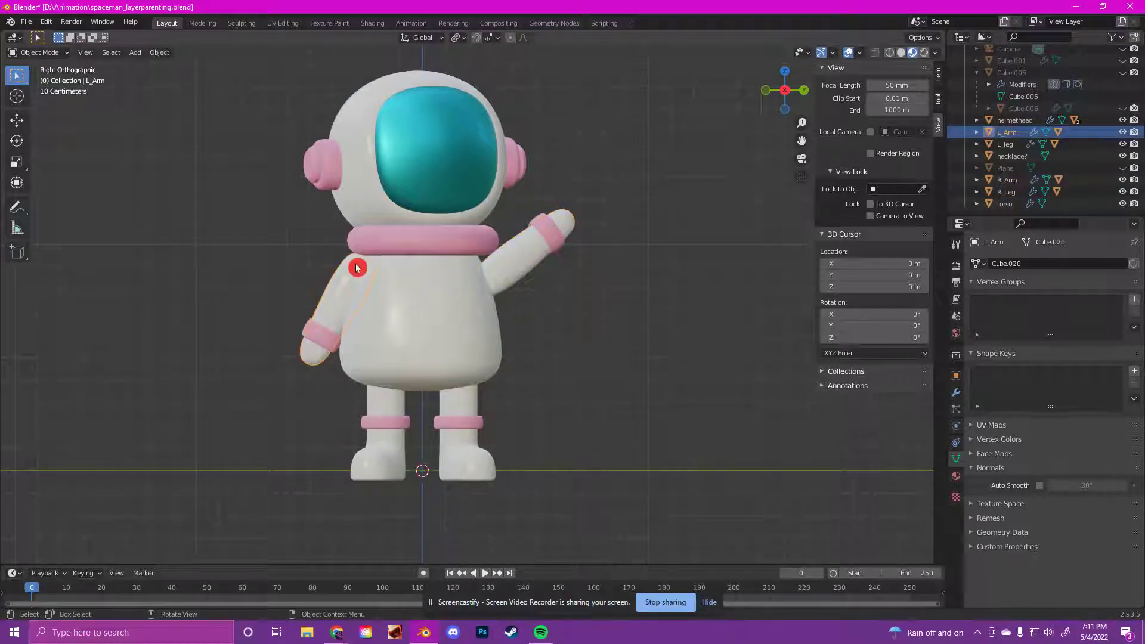
{"action": "left_click", "coordinate": [515, 270]}
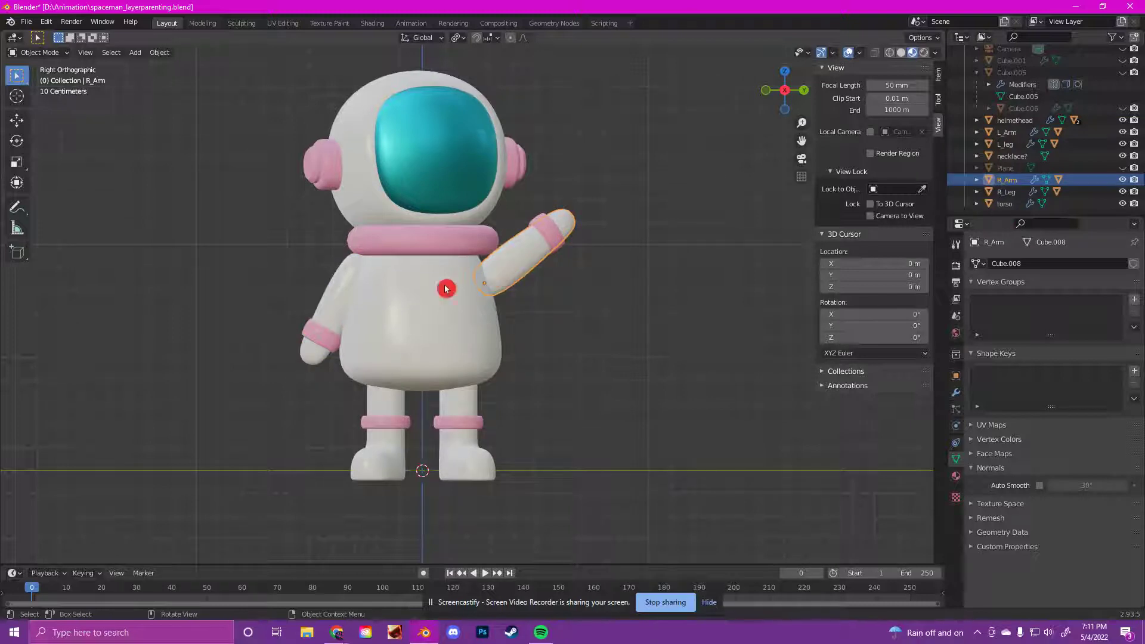
{"action": "left_click", "coordinate": [468, 411]}
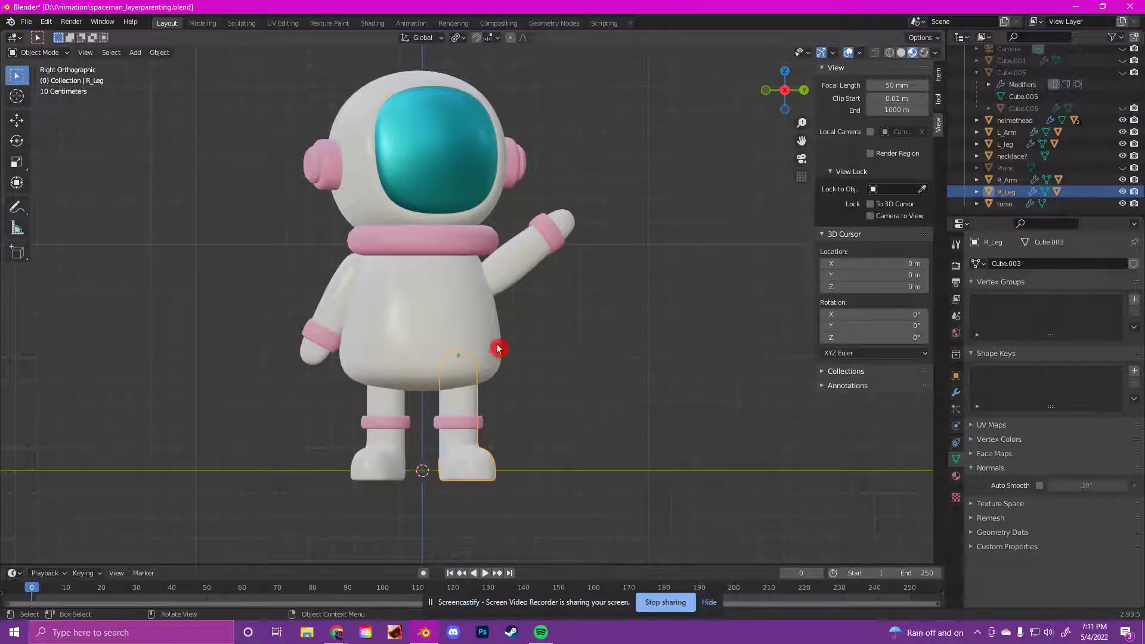
Select R_Arm and move it to a slightly raised position
{"action": "left_click", "coordinate": [525, 261]}
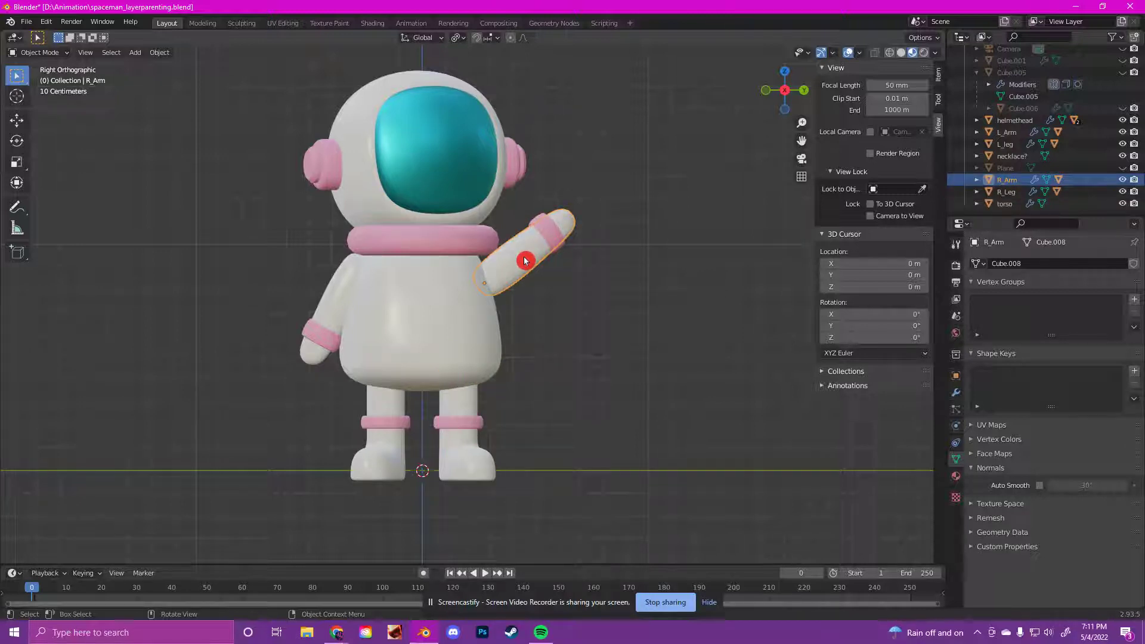
{"action": "key", "text": "g"}
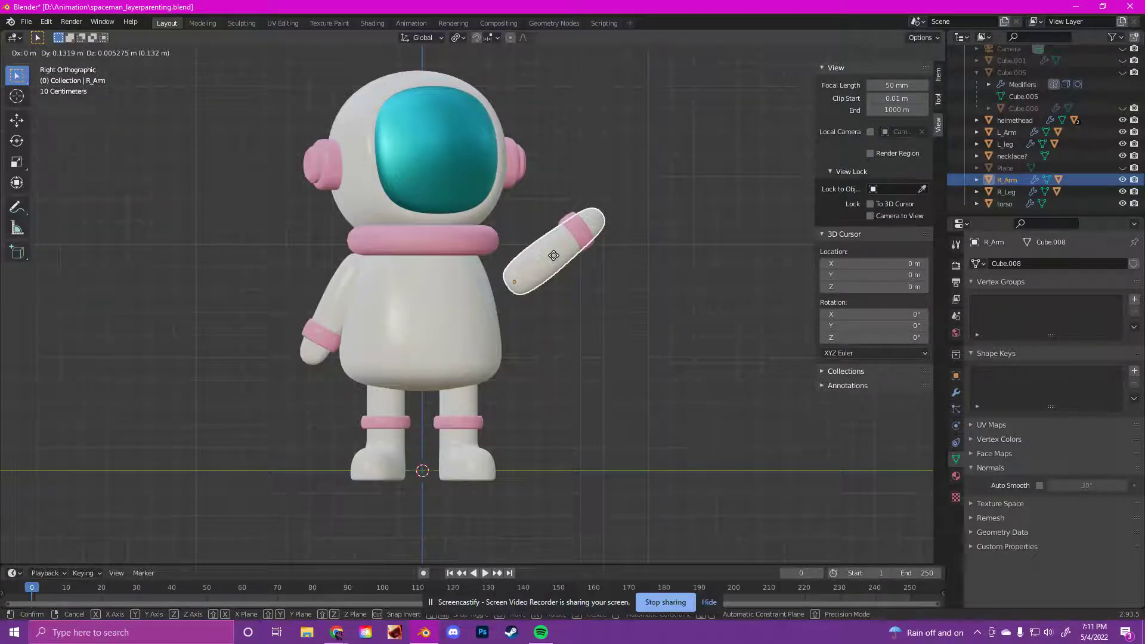
{"action": "left_click", "coordinate": [554, 255]}
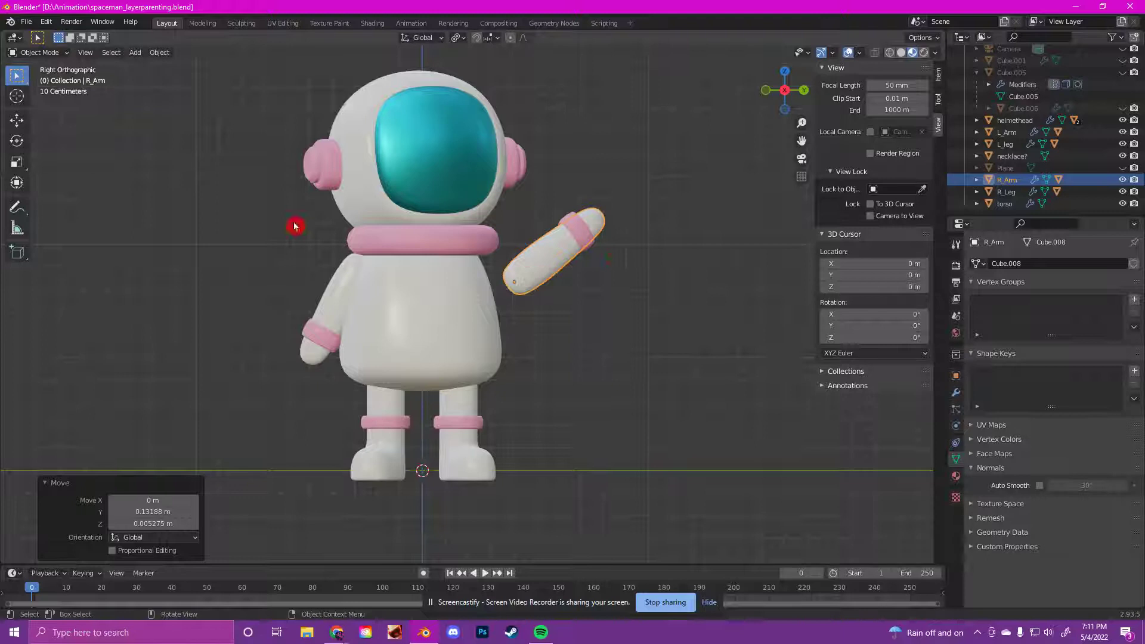
{"action": "left_click", "coordinate": [553, 254]}
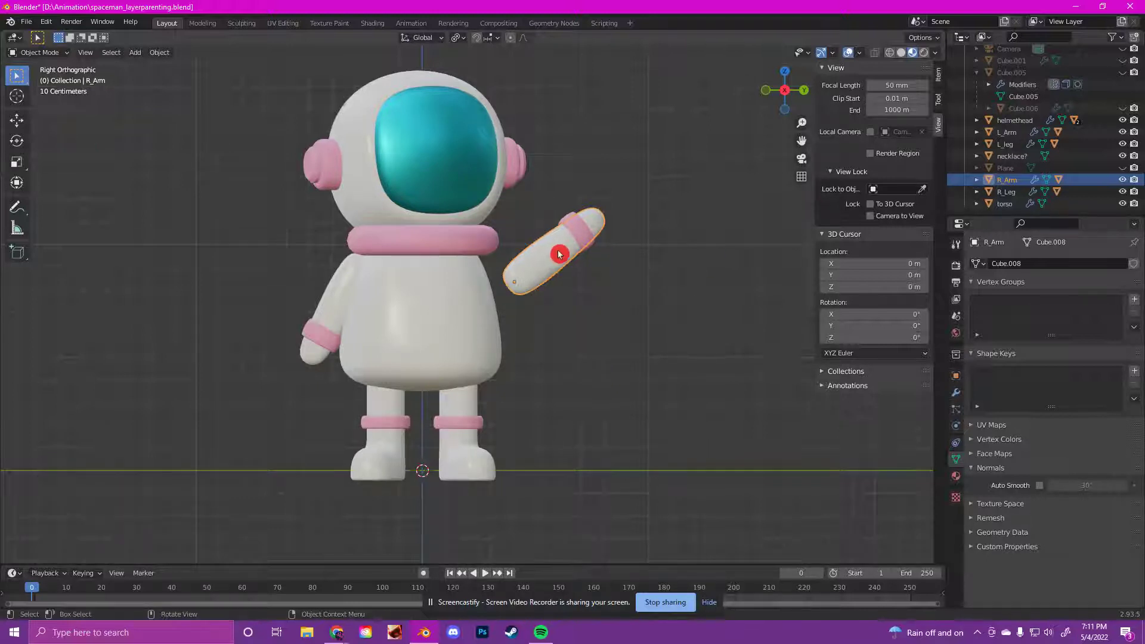
In Edit Mode, move all R_Arm geometry about 0.013 m in Y and 0.018 m in Z
{"action": "key", "text": "Tab"}
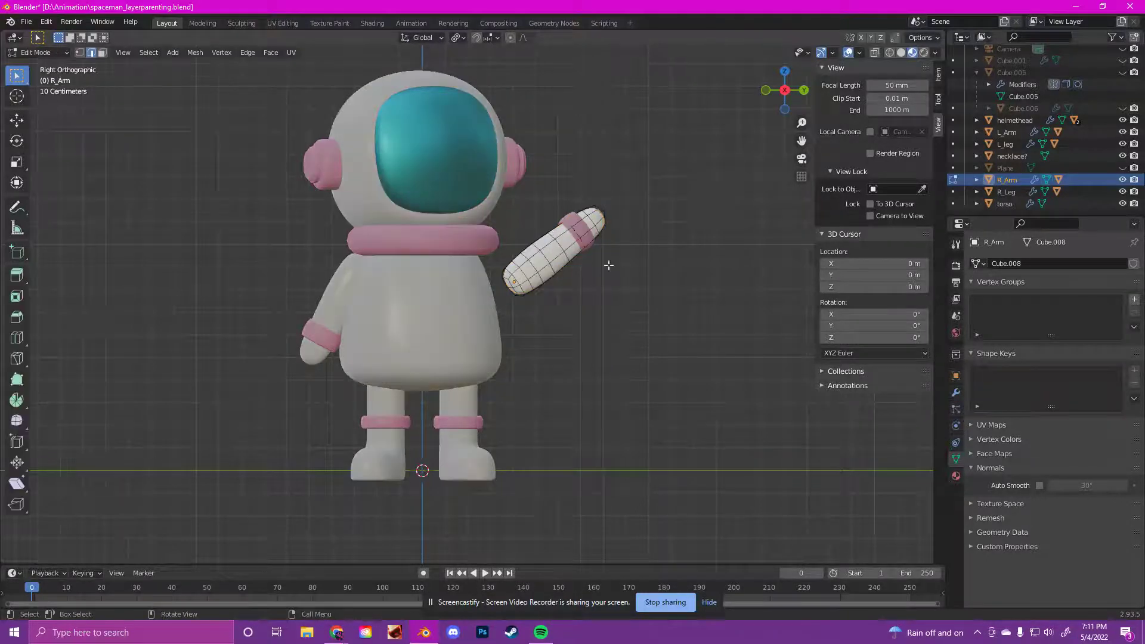
{"action": "key", "text": "a"}
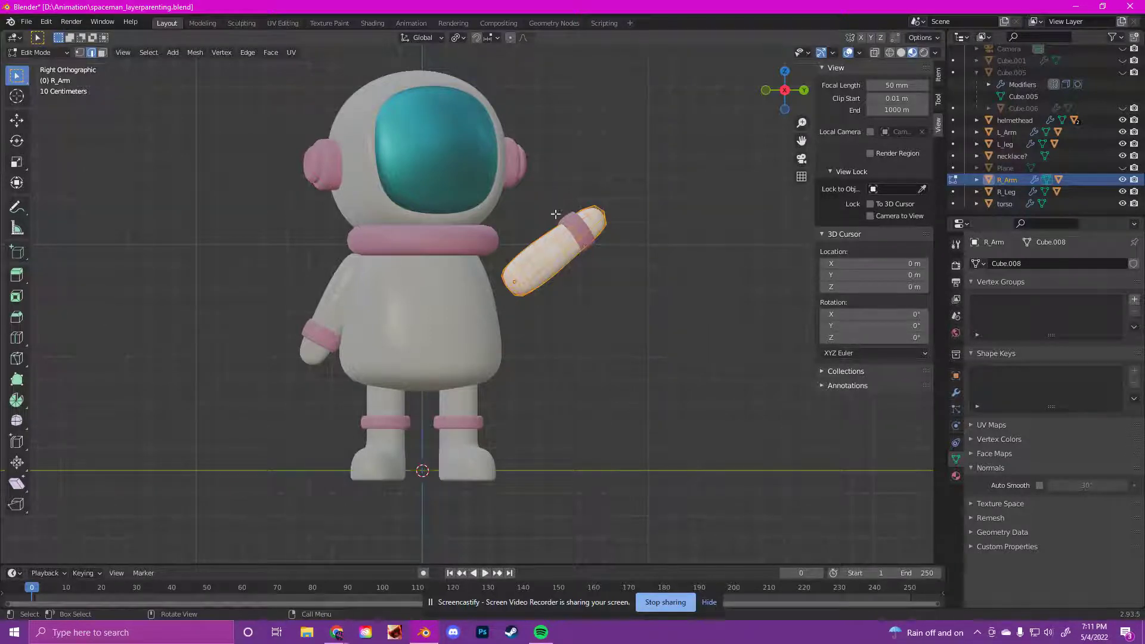
{"action": "key", "text": "g"}
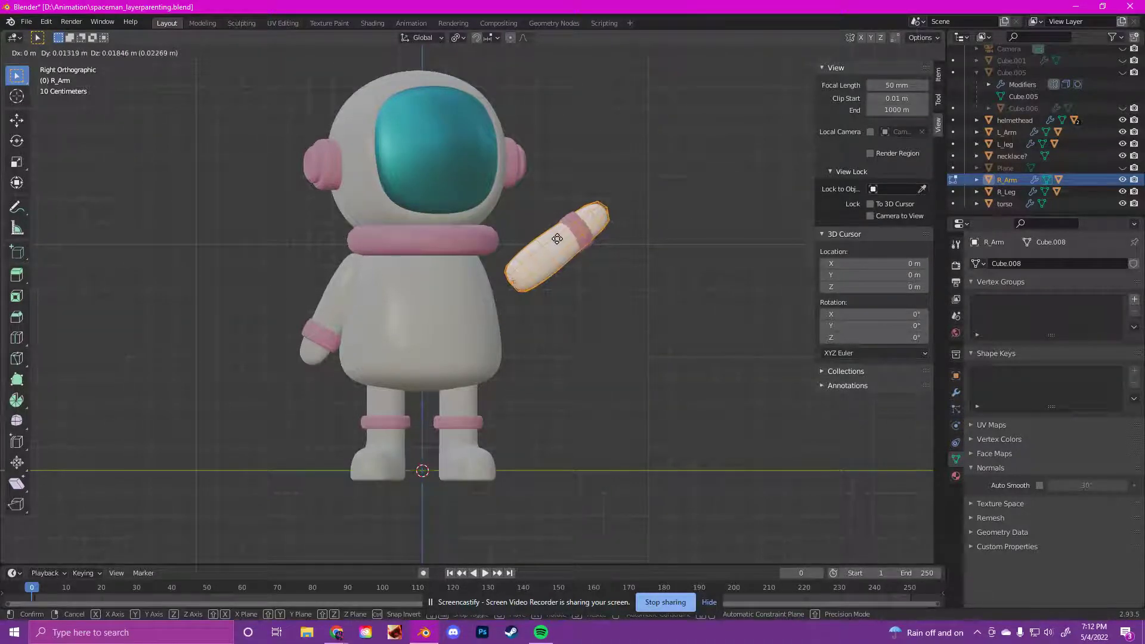
{"action": "left_click", "coordinate": [557, 239]}
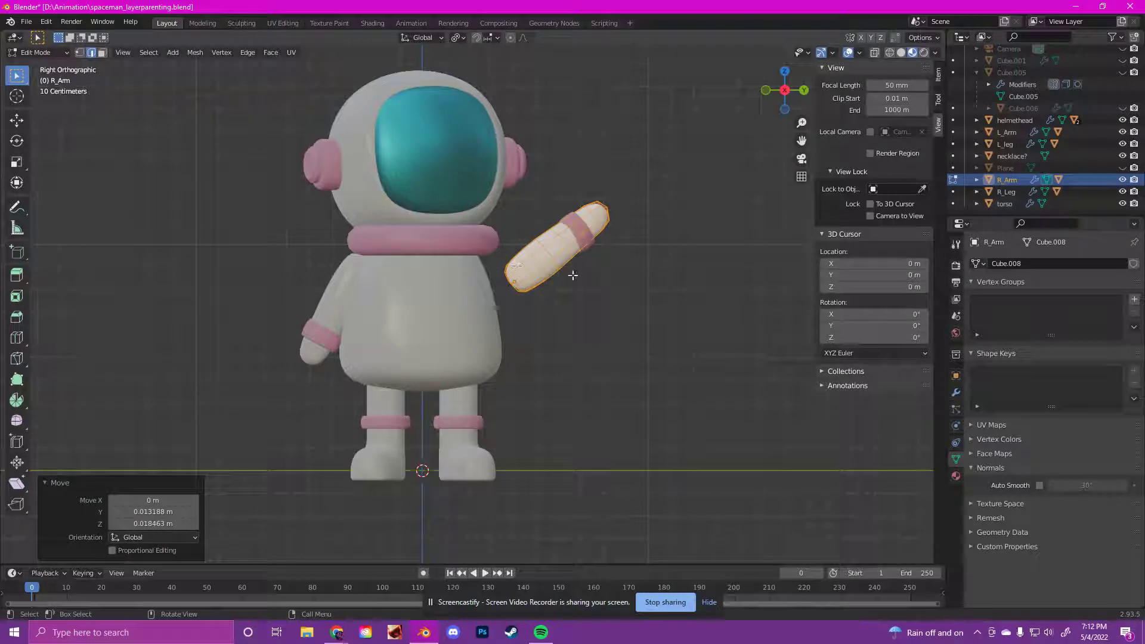
{"action": "key", "text": "shift+s"}
{"action": "key", "text": "Escape"}
{"action": "key", "text": "Tab"}
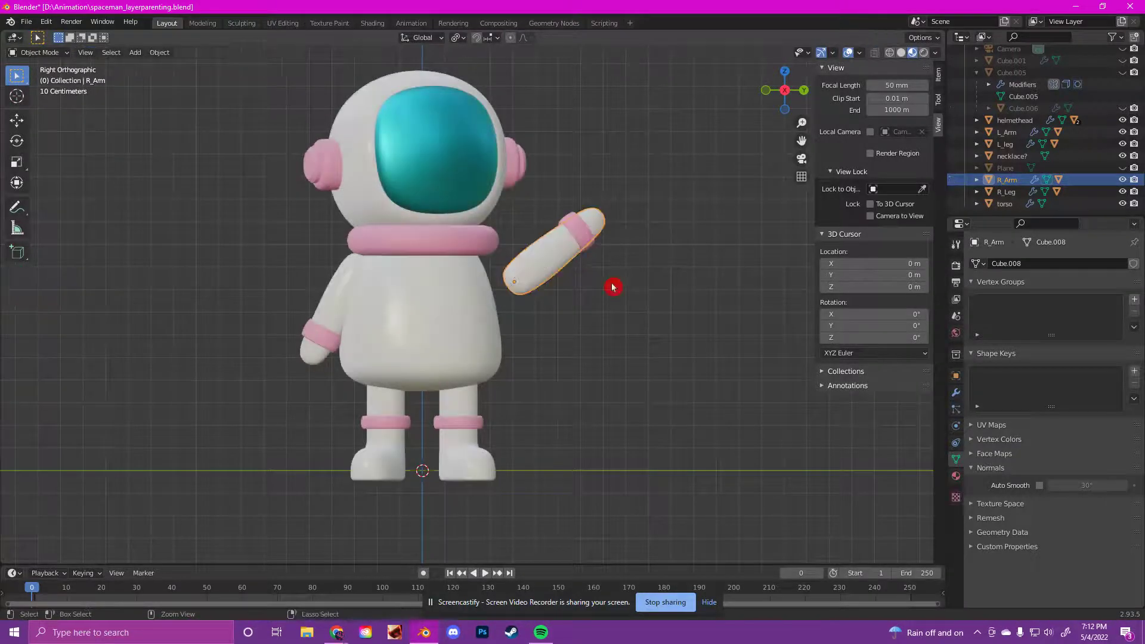
Select the right arm and its pink cuff and move their geometry together toward the shoulder
{"action": "left_click", "coordinate": [555, 210]}
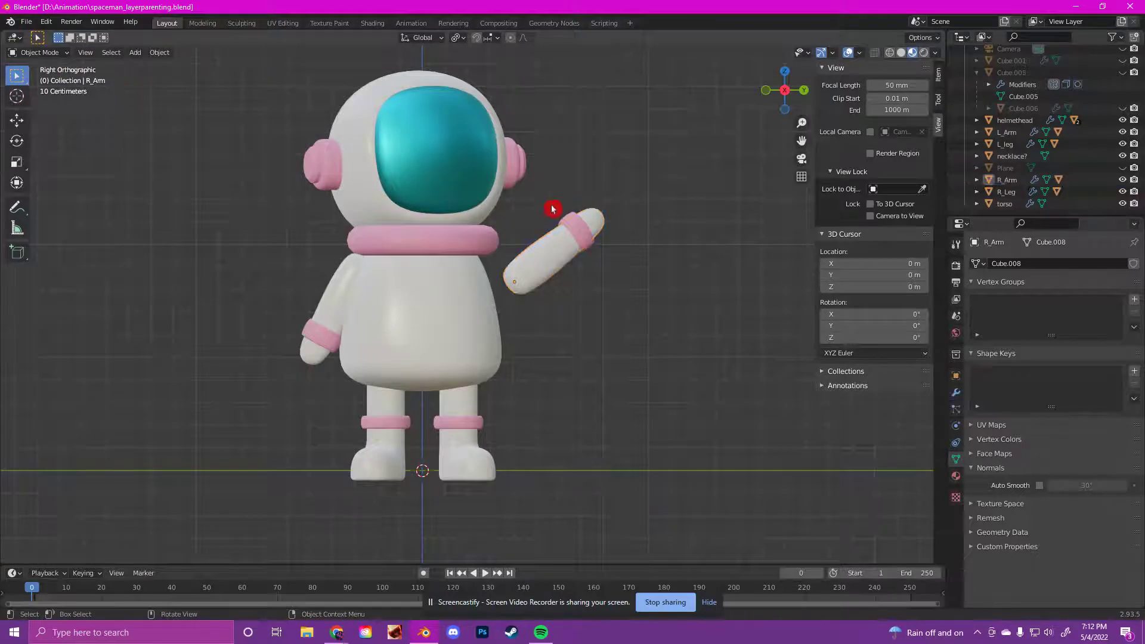
{"action": "left_click", "coordinate": [552, 251]}
{"action": "left_click", "coordinate": [588, 233]}
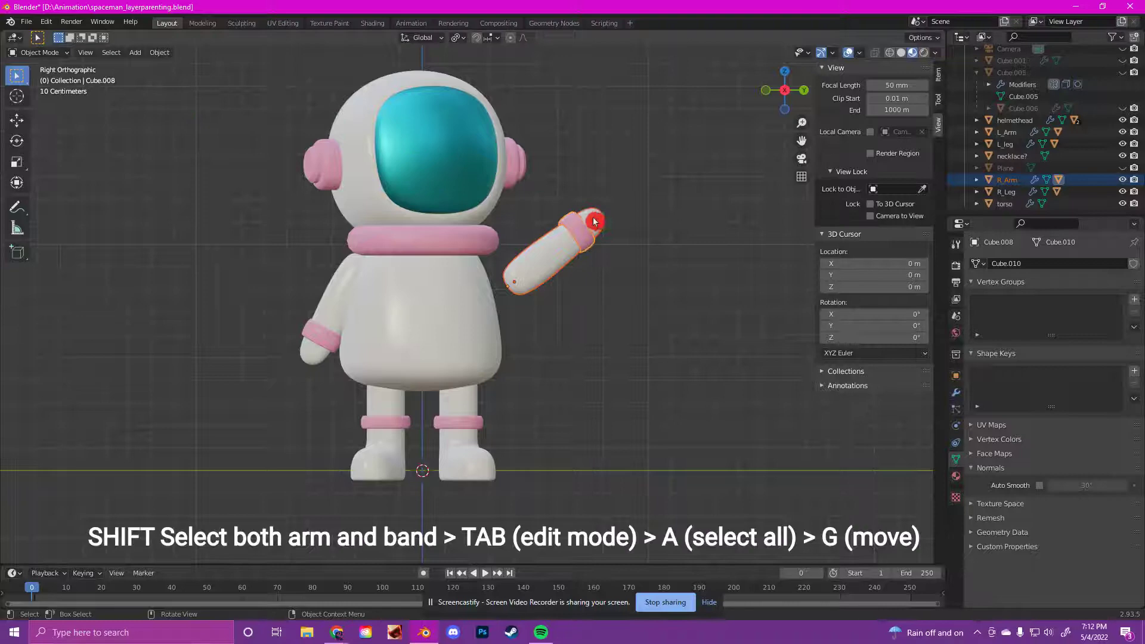
{"action": "key", "text": "Tab"}
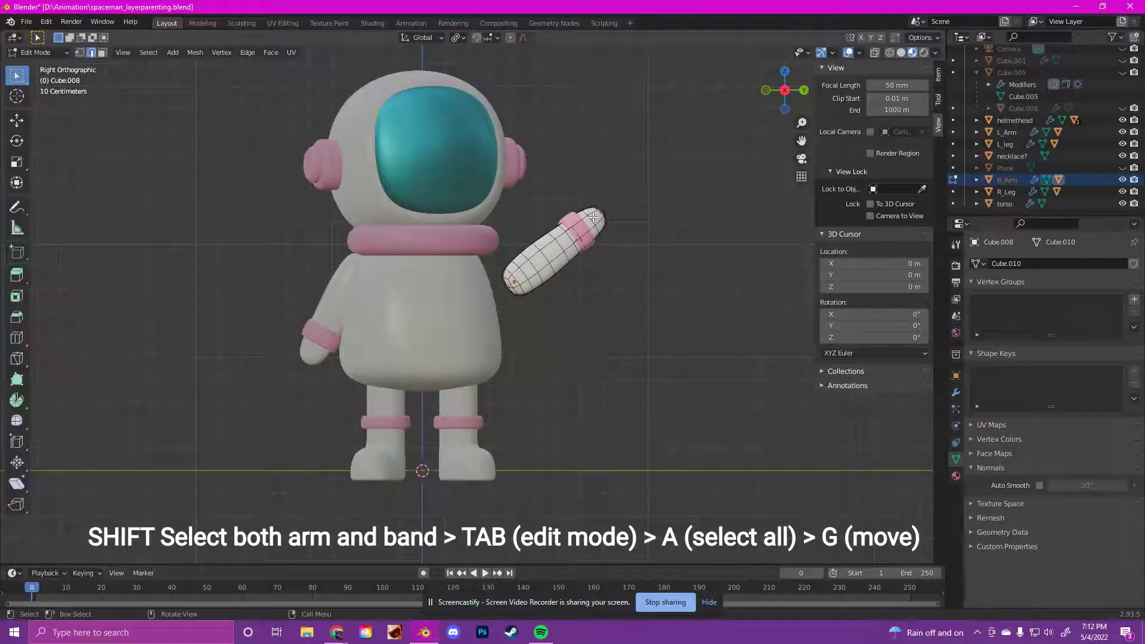
{"action": "key", "text": "a"}
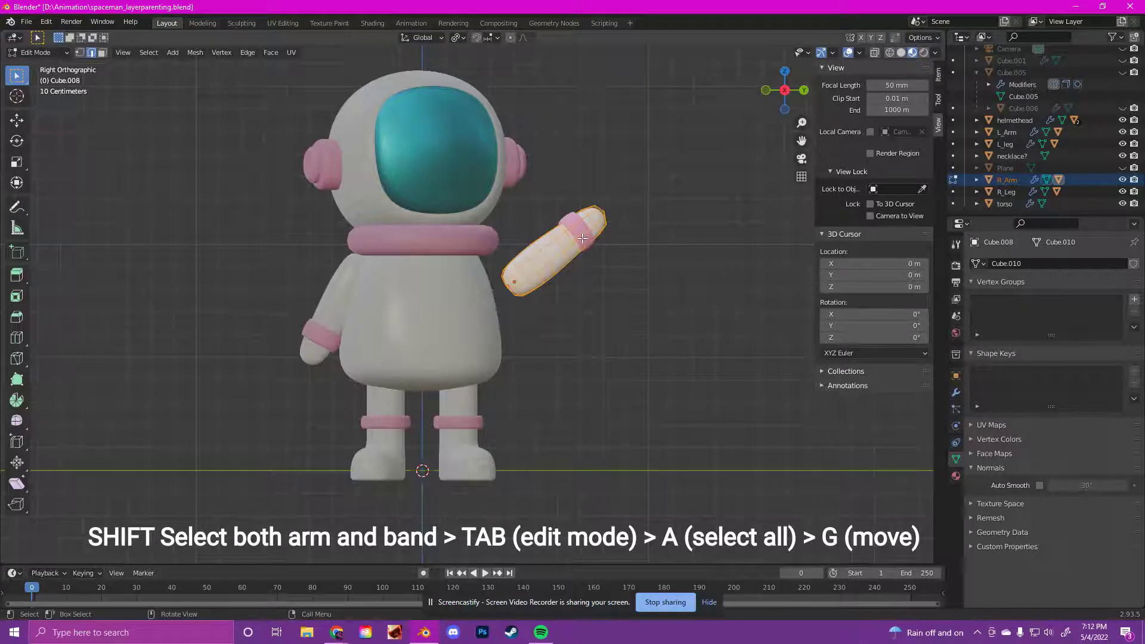
{"action": "key", "text": "g"}
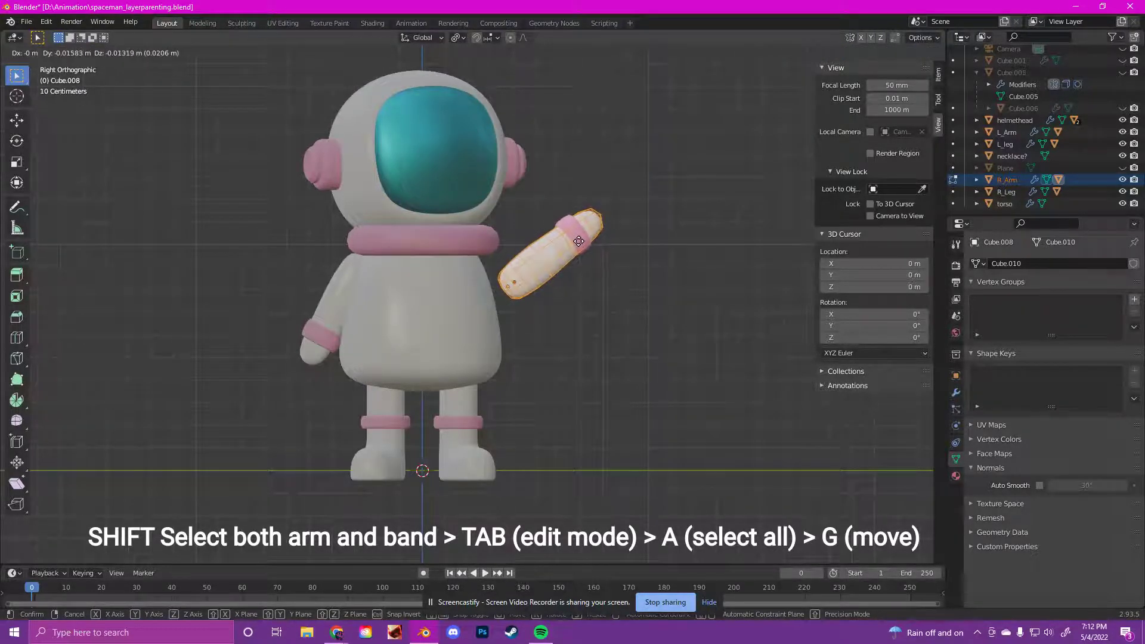
{"action": "left_click", "coordinate": [579, 240]}
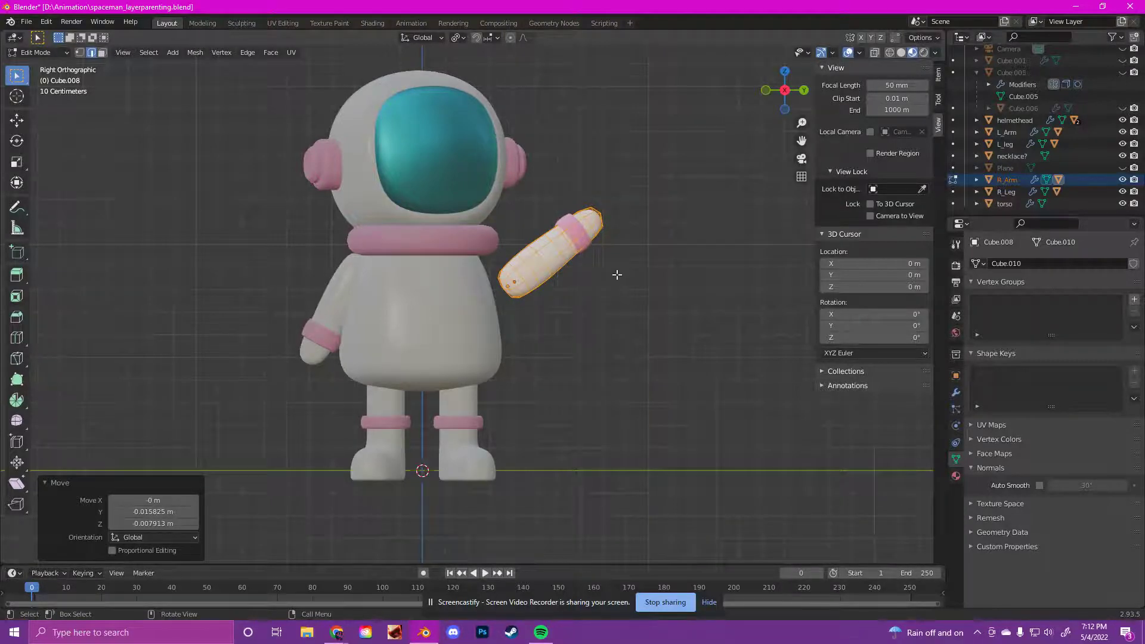
Return to Object Mode and undo to restore the right arm's earlier shoulder placement
{"action": "scroll", "coordinate": [614, 273], "scroll_direction": "down", "scroll_amount": 1}
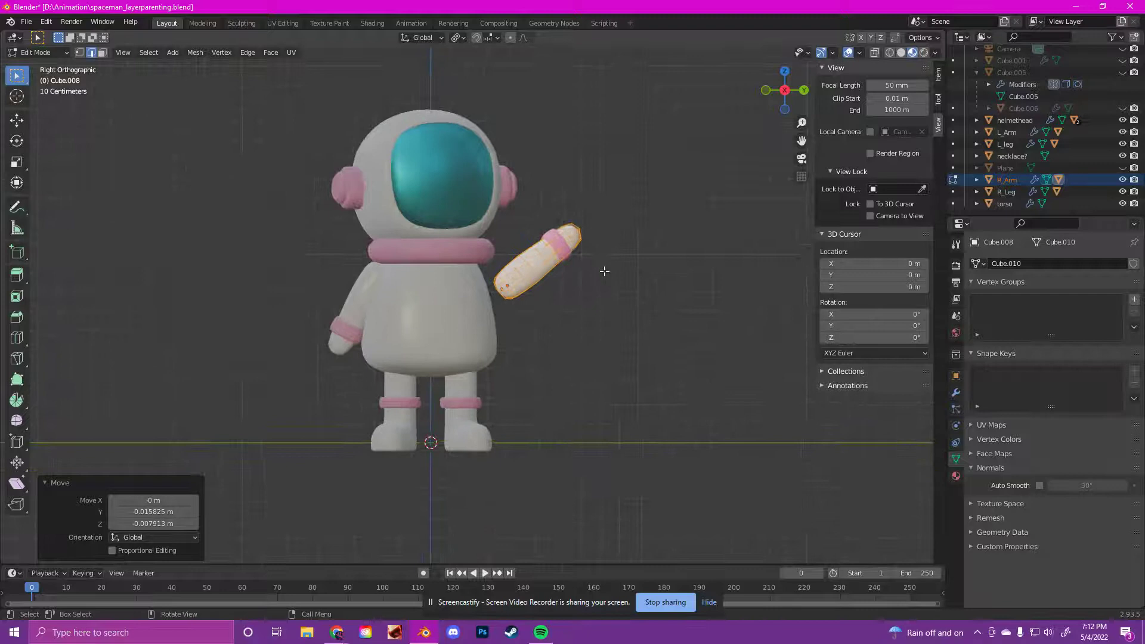
{"action": "left_click", "coordinate": [595, 265]}
{"action": "key", "text": "Tab"}
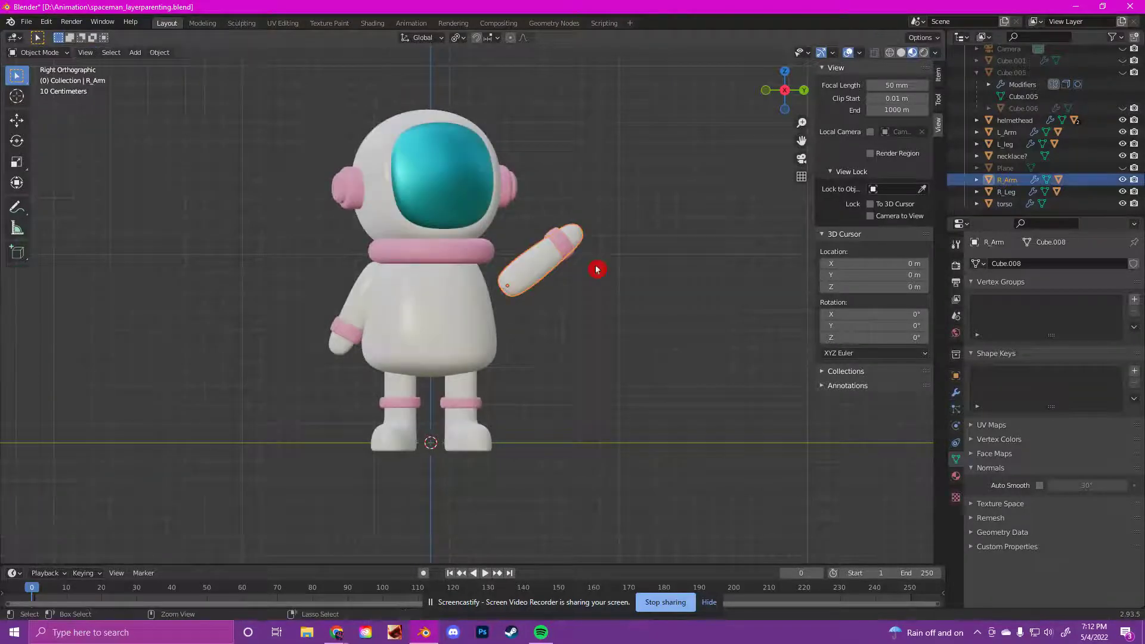
{"action": "key", "text": "ctrl+z"}
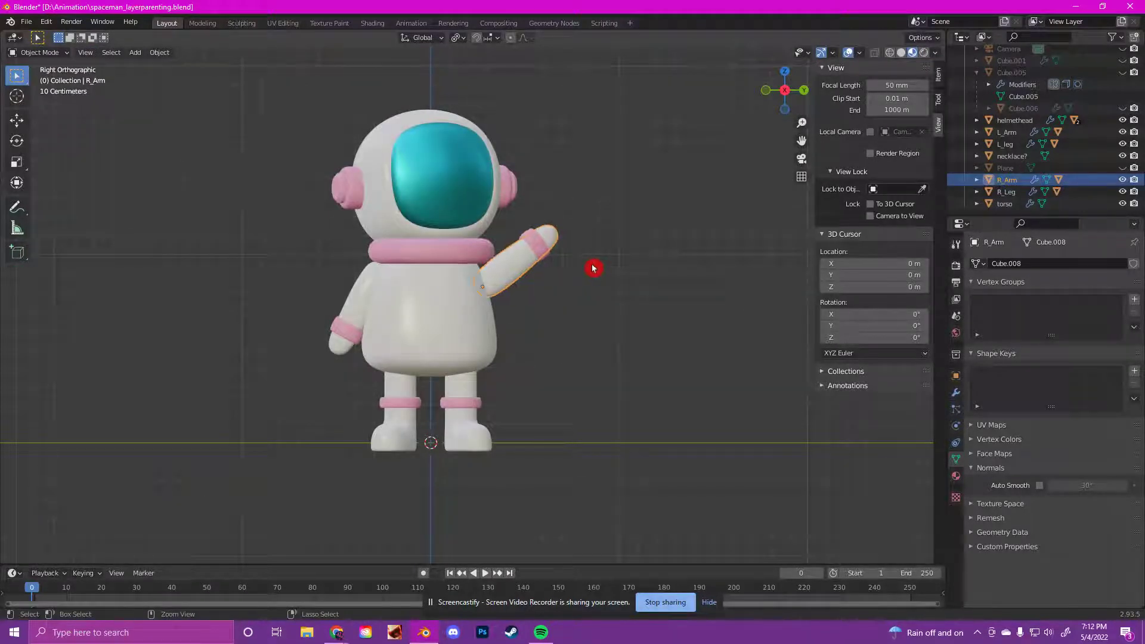
{"action": "left_click", "coordinate": [594, 269]}
{"action": "mouse_move", "coordinate": [591, 269]}
{"action": "middle_mouse_down"}
{"action": "mouse_move", "coordinate": [561, 286]}
{"action": "mouse_move", "coordinate": [463, 284]}
{"action": "mouse_move", "coordinate": [610, 283]}
{"action": "mouse_move", "coordinate": [596, 284]}
{"action": "middle_mouse_up"}
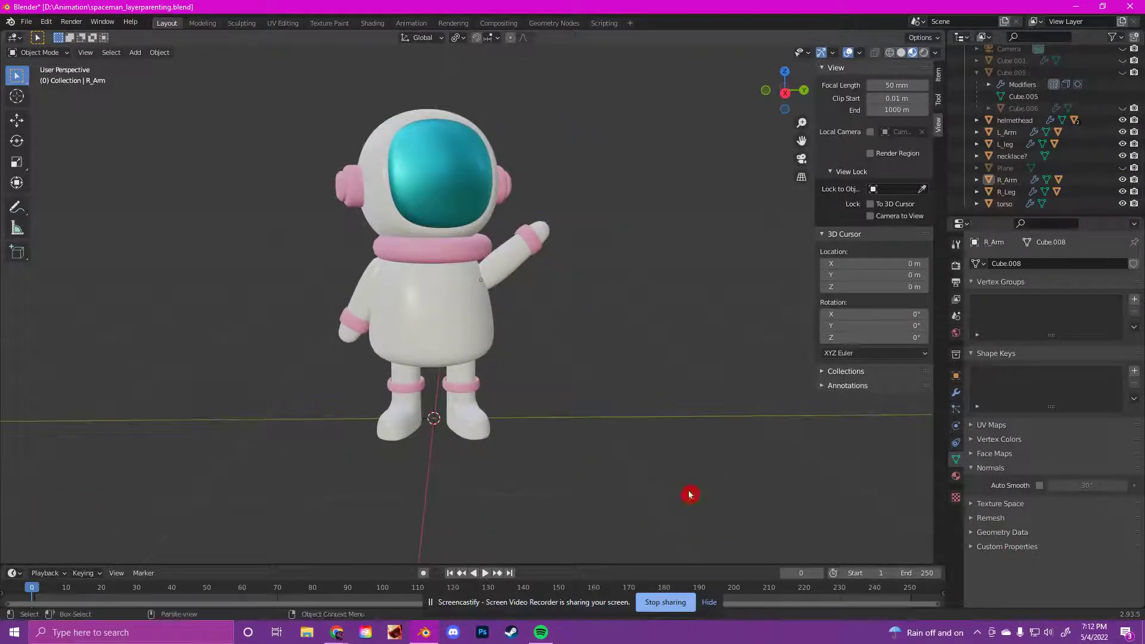
{"action": "left_click", "coordinate": [403, 410]}
{"action": "left_click", "coordinate": [475, 373]}
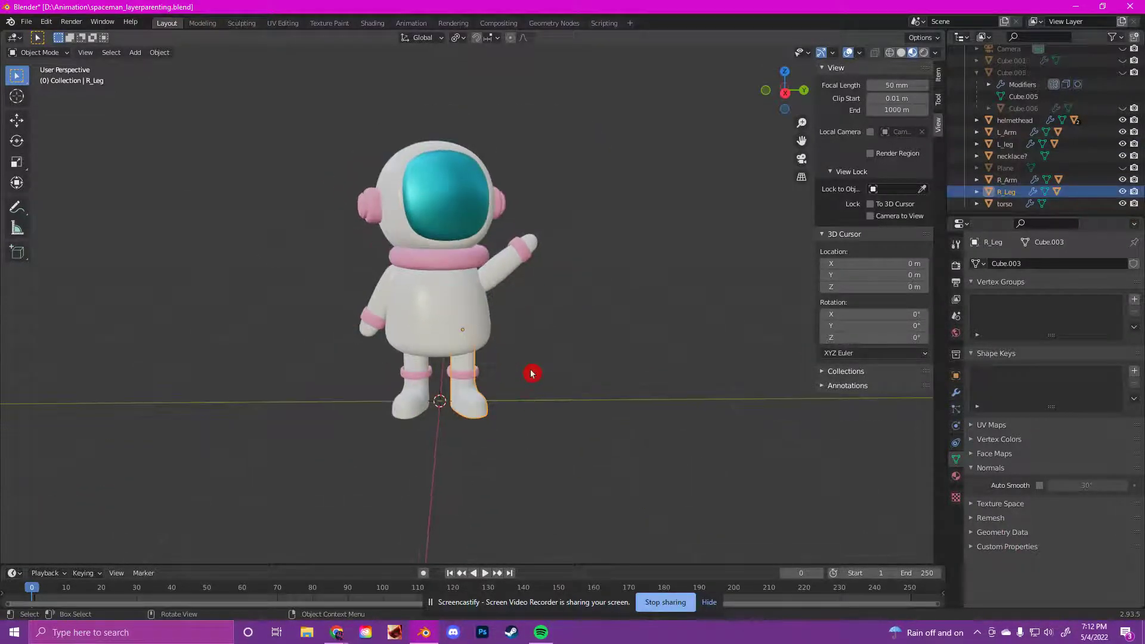
{"action": "scroll", "coordinate": [482, 378], "scroll_direction": "up", "scroll_amount": 3}
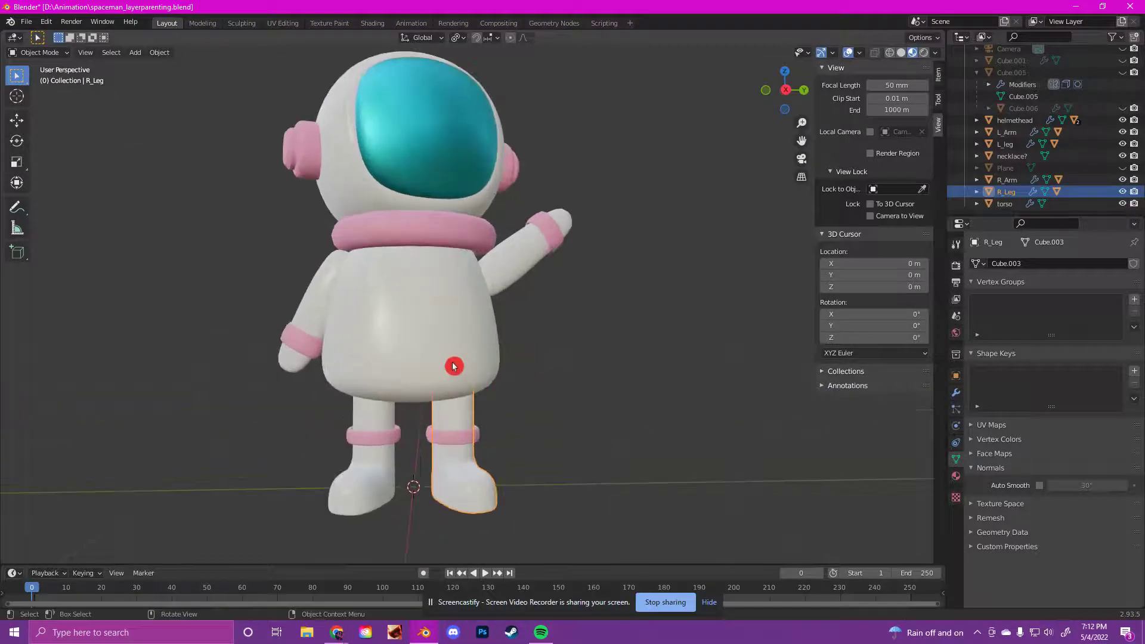
{"action": "left_click", "coordinate": [363, 430]}
{"action": "left_click", "coordinate": [450, 414]}
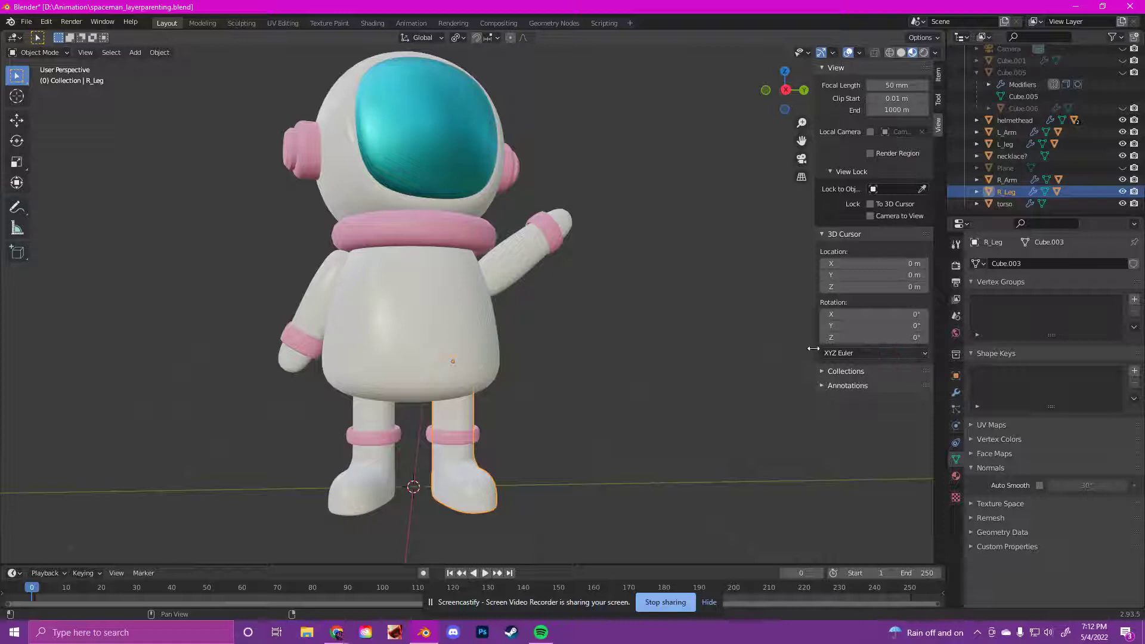
{"action": "left_click", "coordinate": [370, 412]}
{"action": "left_click", "coordinate": [475, 411]}
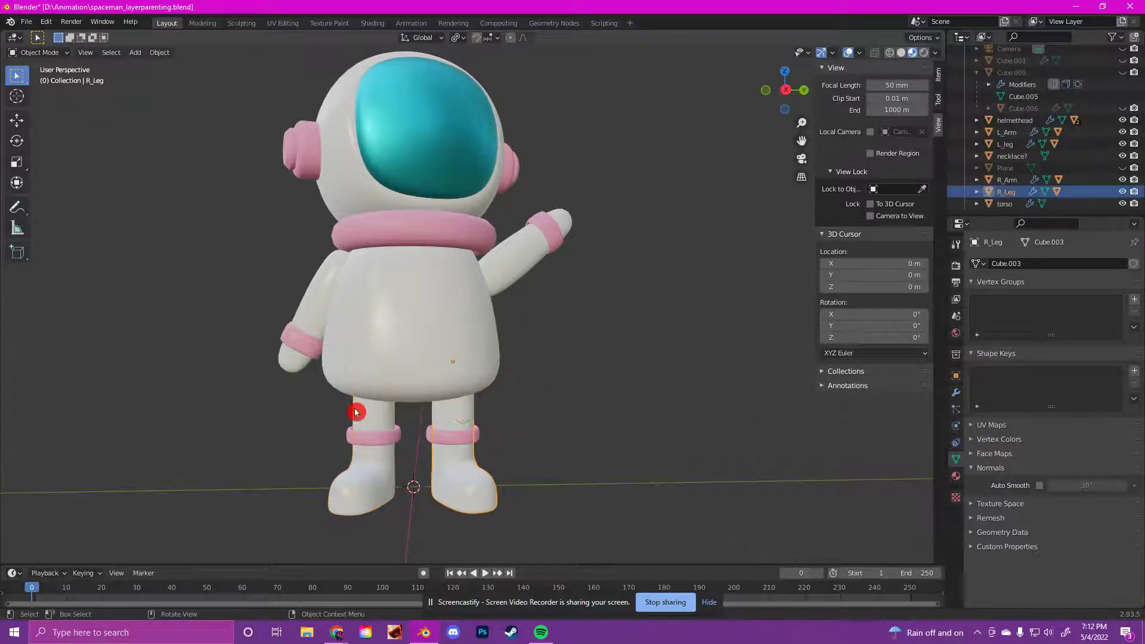
{"action": "left_click", "coordinate": [356, 412]}
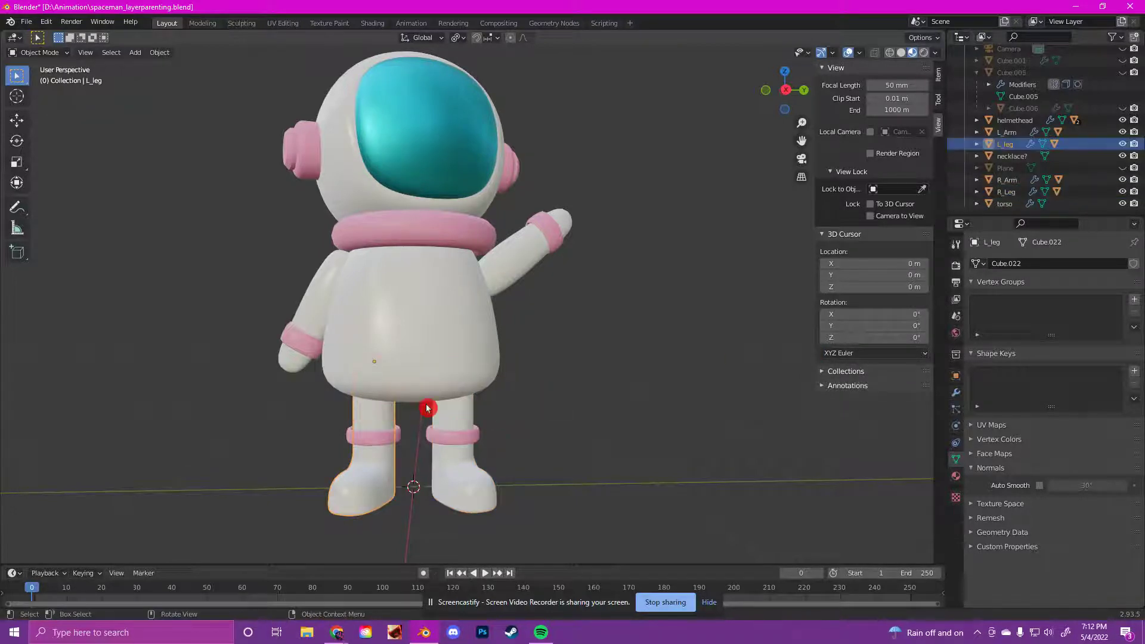
{"action": "left_click", "coordinate": [526, 252]}
{"action": "left_click", "coordinate": [288, 302]}
{"action": "left_click", "coordinate": [389, 435], "text": "shift"}
{"action": "left_click", "coordinate": [475, 423]}
{"action": "left_click", "coordinate": [366, 429]}
Select Cube.005 and delete its Mirror modifier, keeping Solidify at 0.37 m and Subdivision
{"action": "left_click", "coordinate": [454, 426], "text": "shift"}
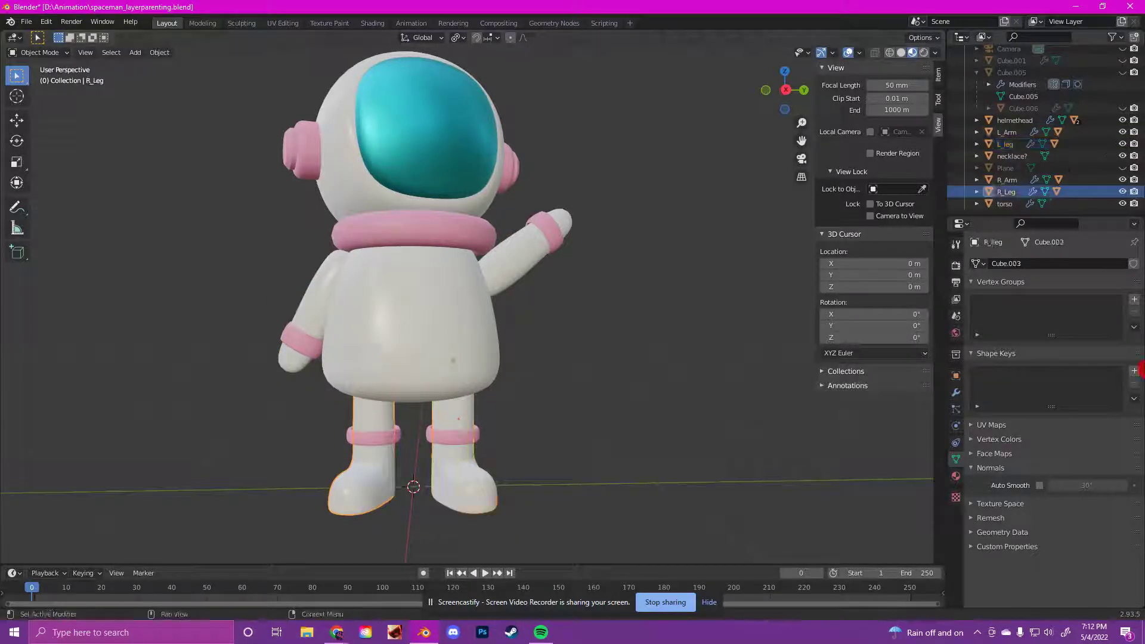
{"action": "left_click", "coordinate": [471, 454]}
{"action": "left_click", "coordinate": [956, 393]}
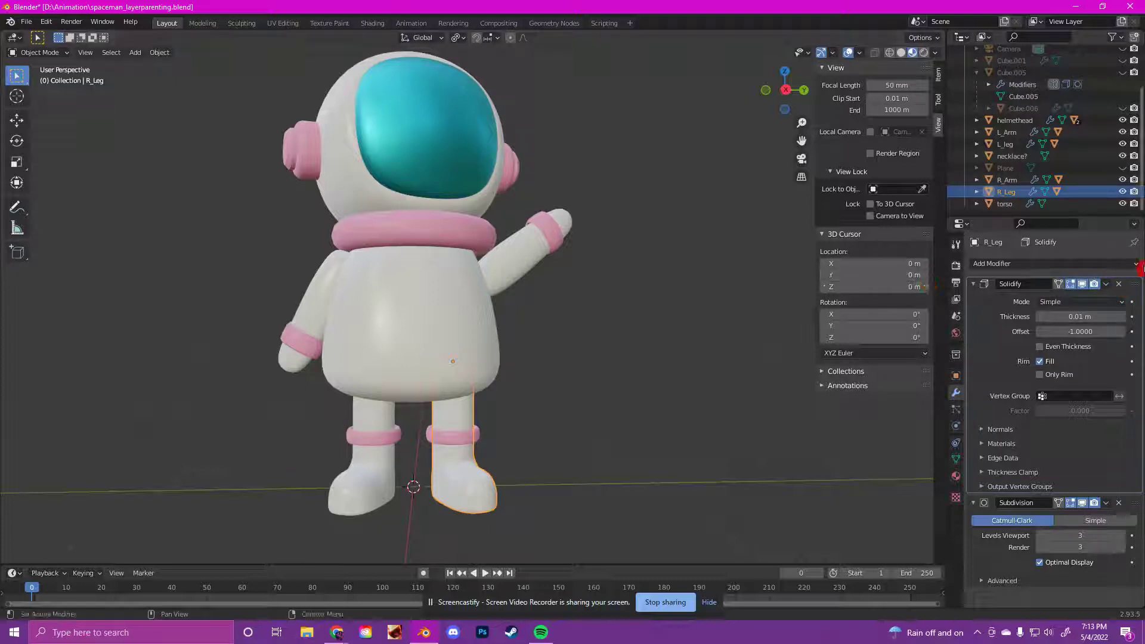
{"action": "scroll", "coordinate": [1104, 112], "scroll_direction": "up", "scroll_amount": 2}
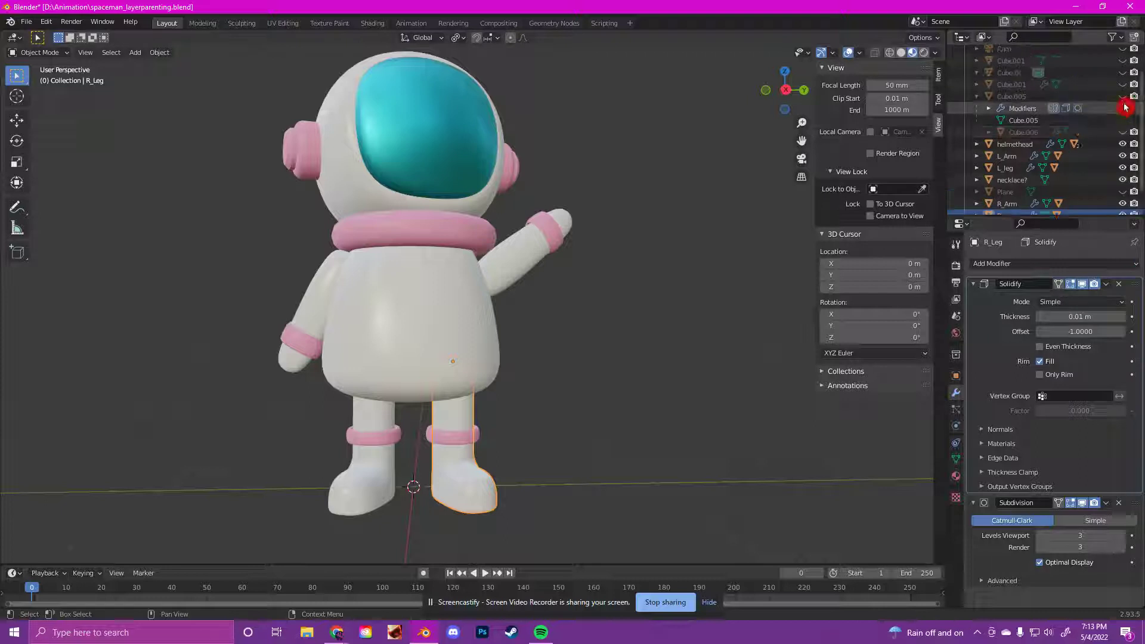
{"action": "left_click", "coordinate": [1041, 98]}
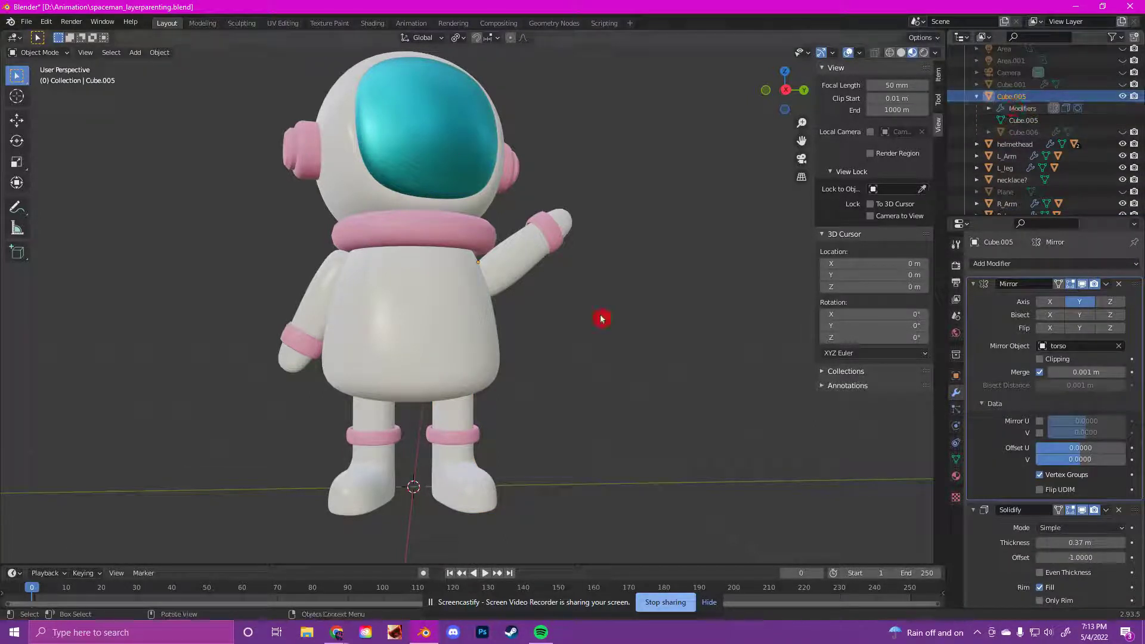
{"action": "left_click", "coordinate": [1120, 285]}
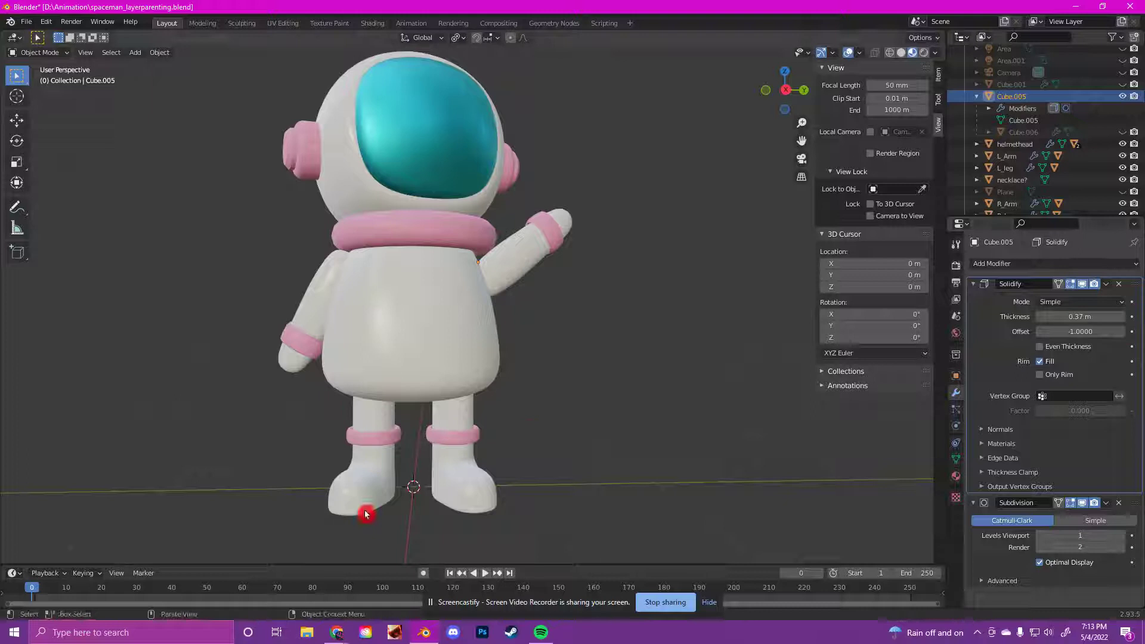
Move the duplicated leg copy left of the astronaut, then delete it
{"action": "left_click_drag", "start_coordinate": [544, 513], "coordinate": [435, 430]}
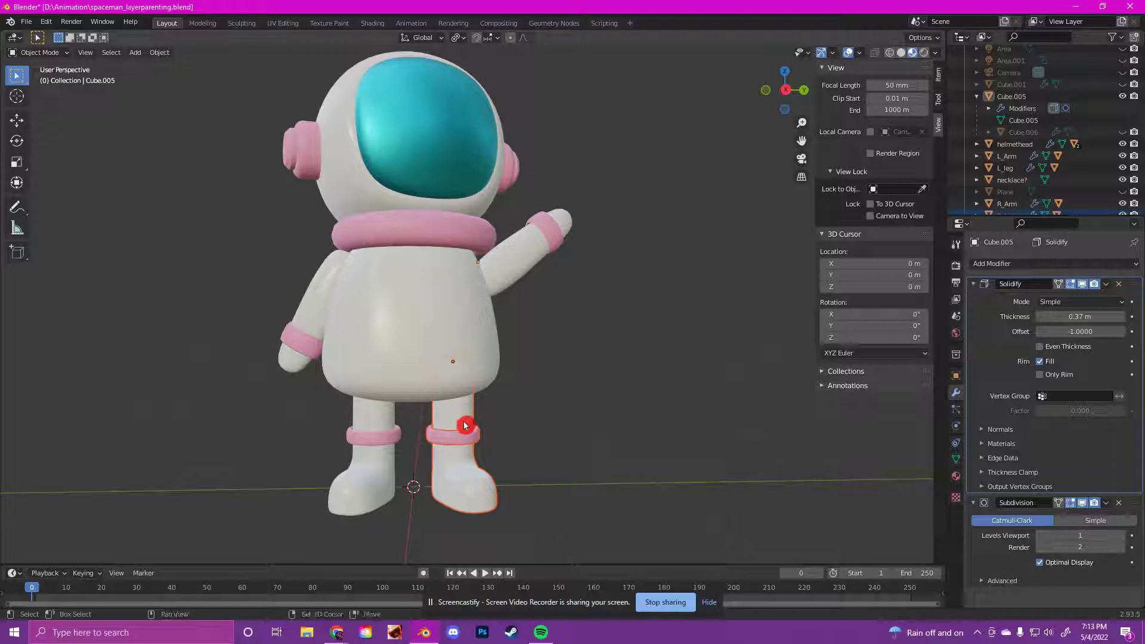
{"action": "left_click_drag", "start_coordinate": [465, 425], "coordinate": [563, 420]}
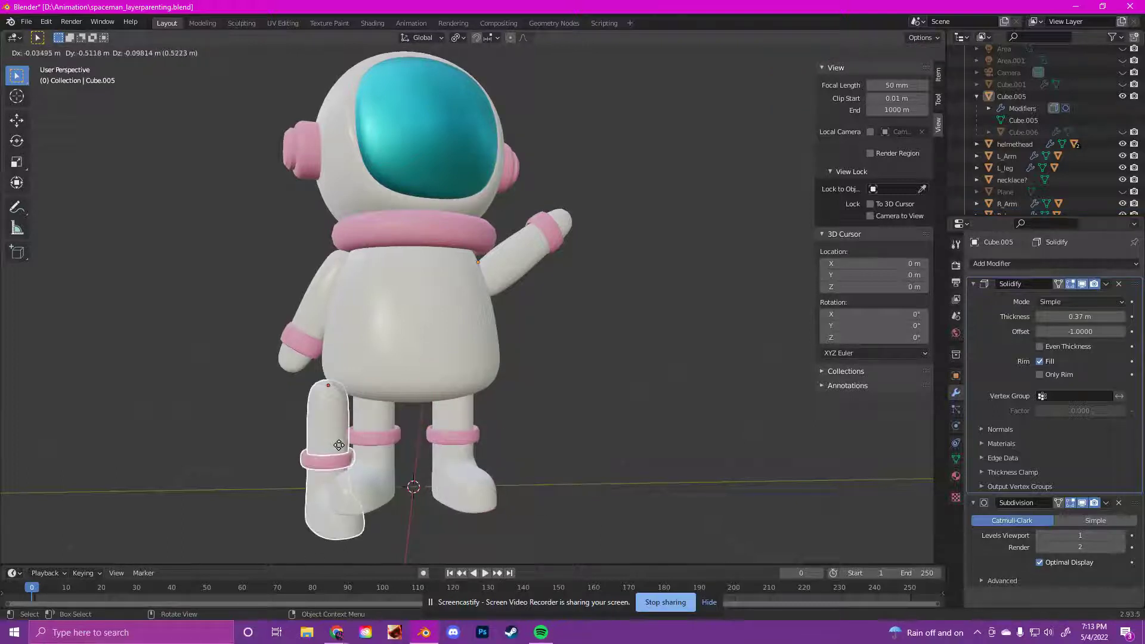
{"action": "left_click", "coordinate": [277, 460]}
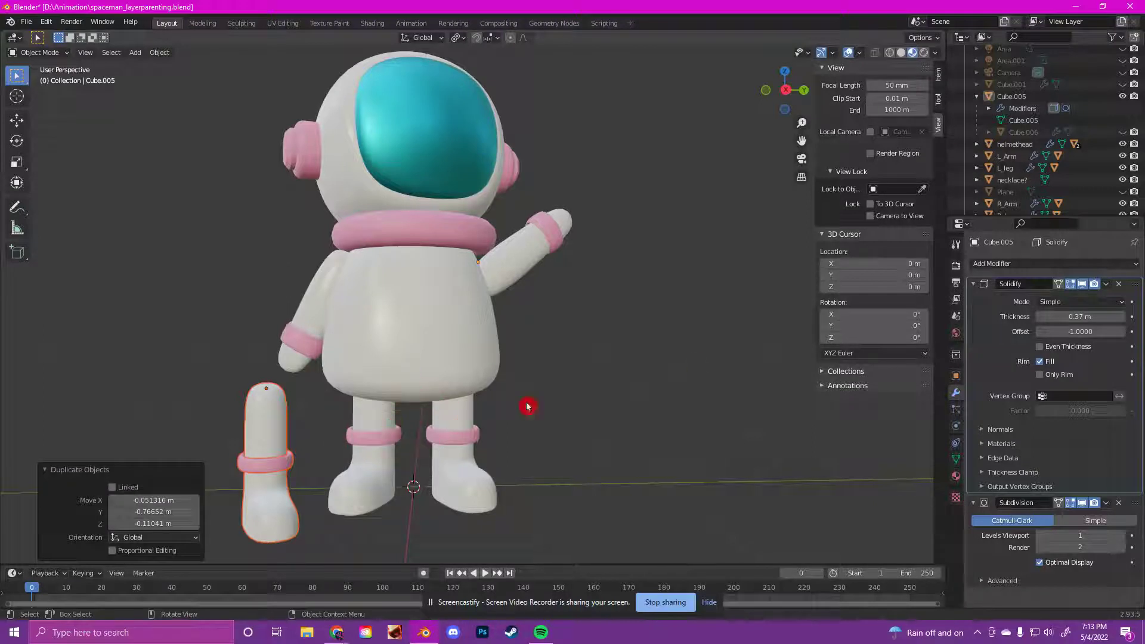
{"action": "key", "text": "Delete"}
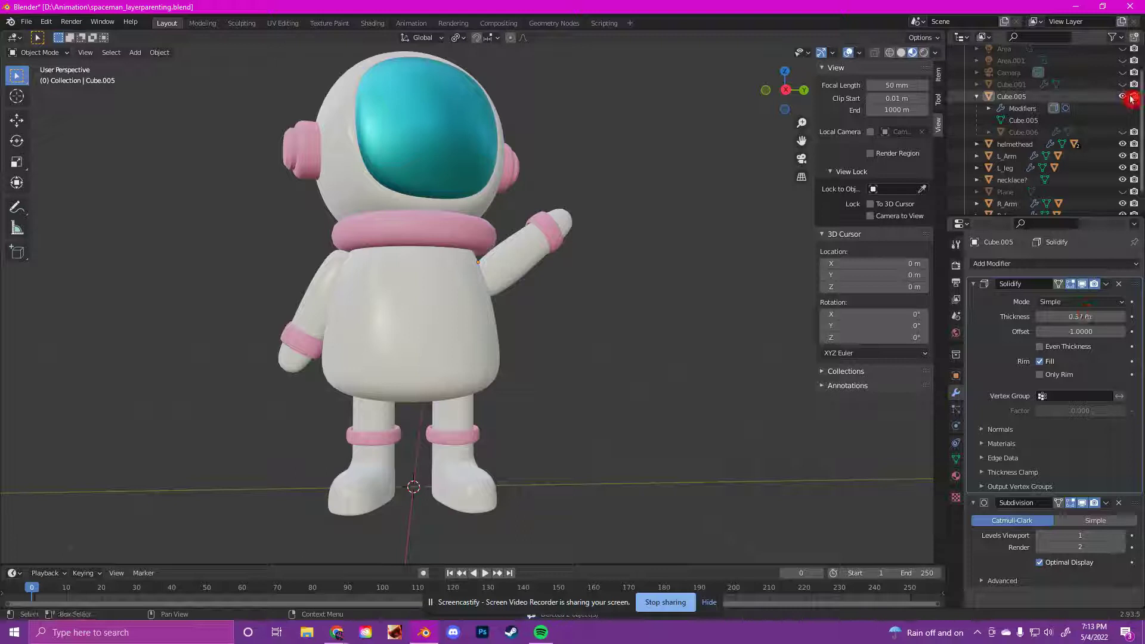
Orbit around the spaceman, clicking through both arms and legs to check each part
{"action": "middle_click_drag", "start_coordinate": [571, 355], "coordinate": [537, 356]}
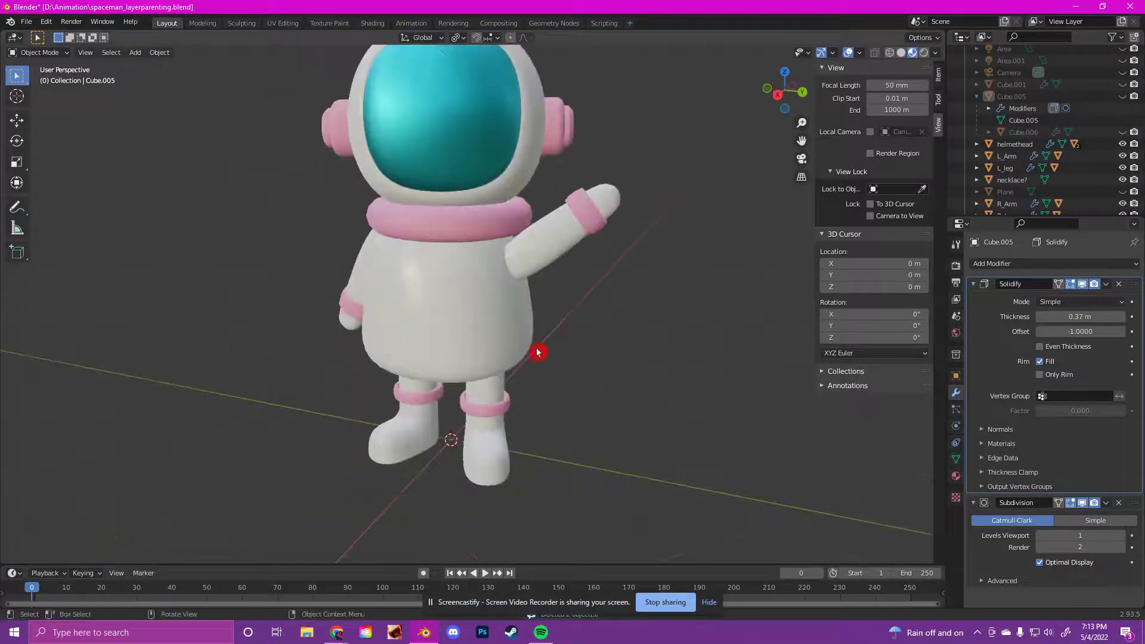
{"action": "left_click", "coordinate": [552, 250]}
{"action": "left_click", "coordinate": [351, 293]}
{"action": "middle_click_drag", "start_coordinate": [351, 293], "coordinate": [457, 353]}
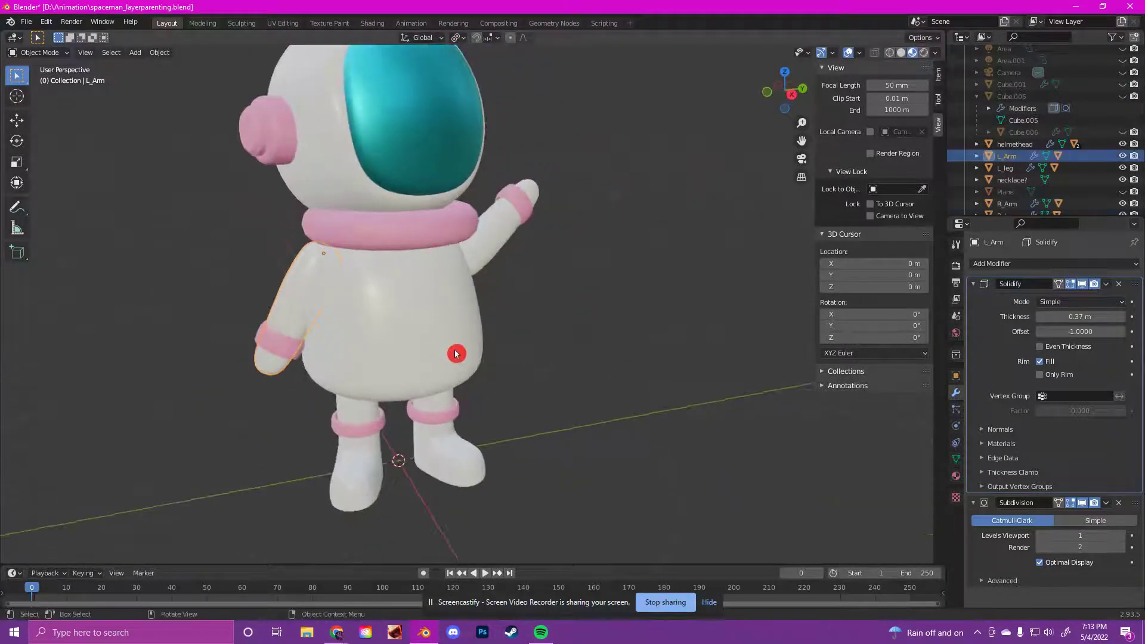
{"action": "middle_click_drag", "start_coordinate": [409, 460], "coordinate": [463, 435]}
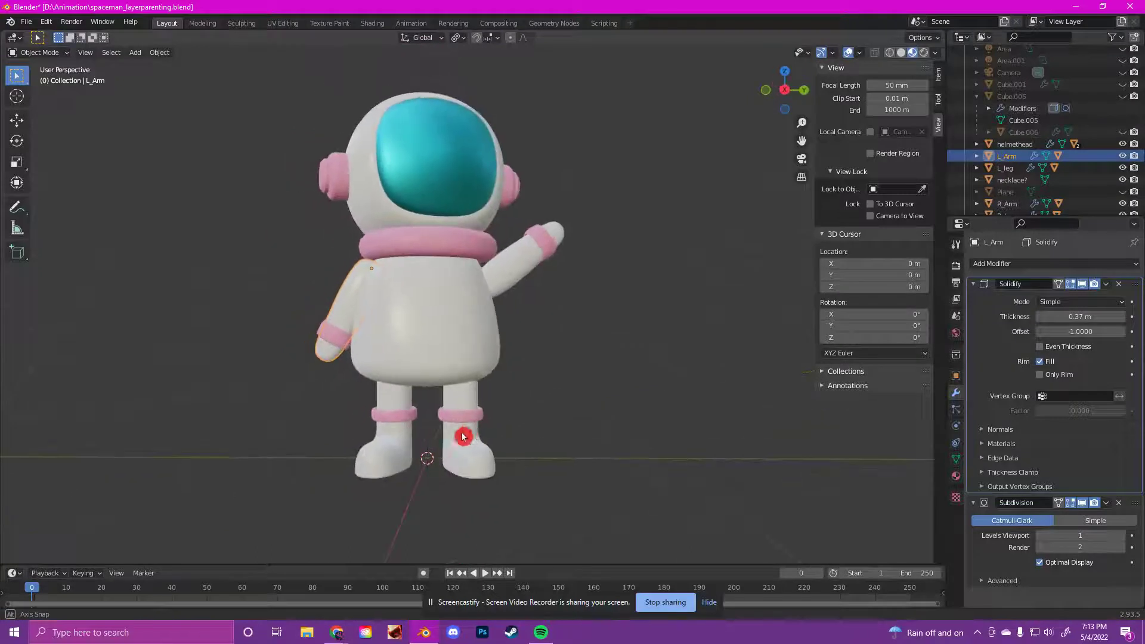
{"action": "left_click", "coordinate": [517, 265]}
{"action": "left_click", "coordinate": [358, 300]}
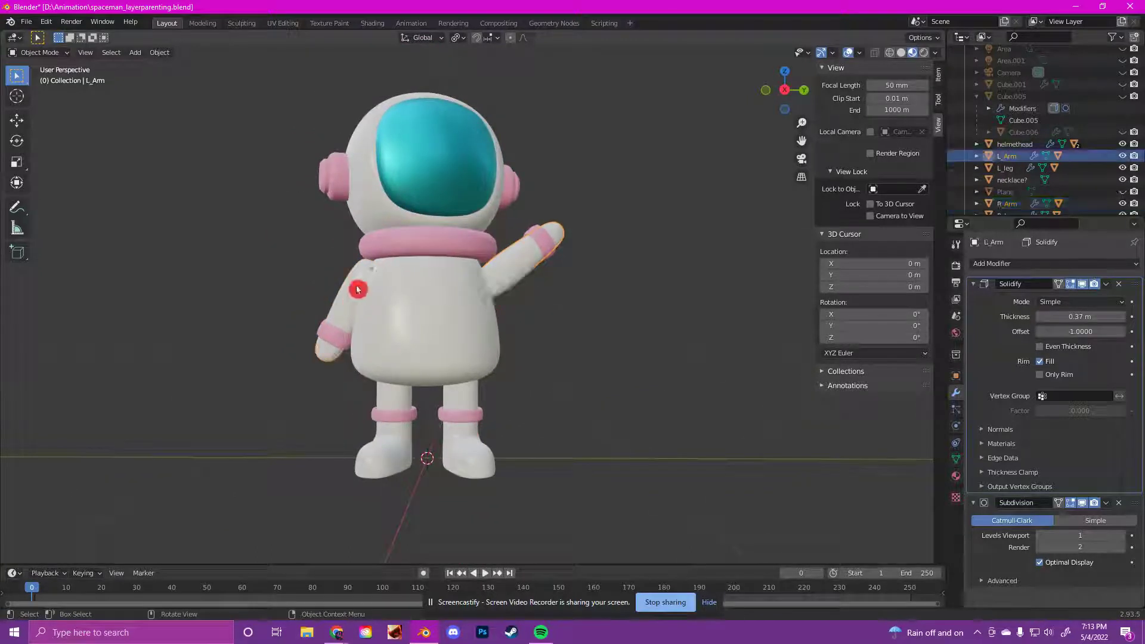
{"action": "left_click", "coordinate": [402, 415]}
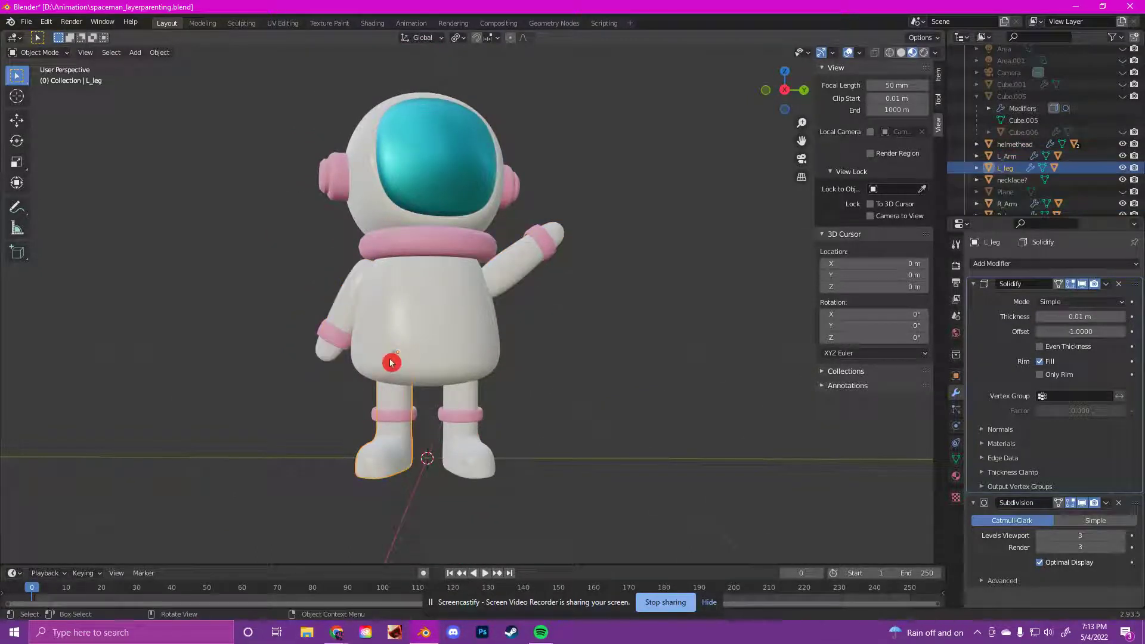
{"action": "left_click", "coordinate": [471, 404]}
{"action": "left_click", "coordinate": [599, 311]}
{"action": "middle_click_drag", "start_coordinate": [598, 312], "coordinate": [589, 340]}
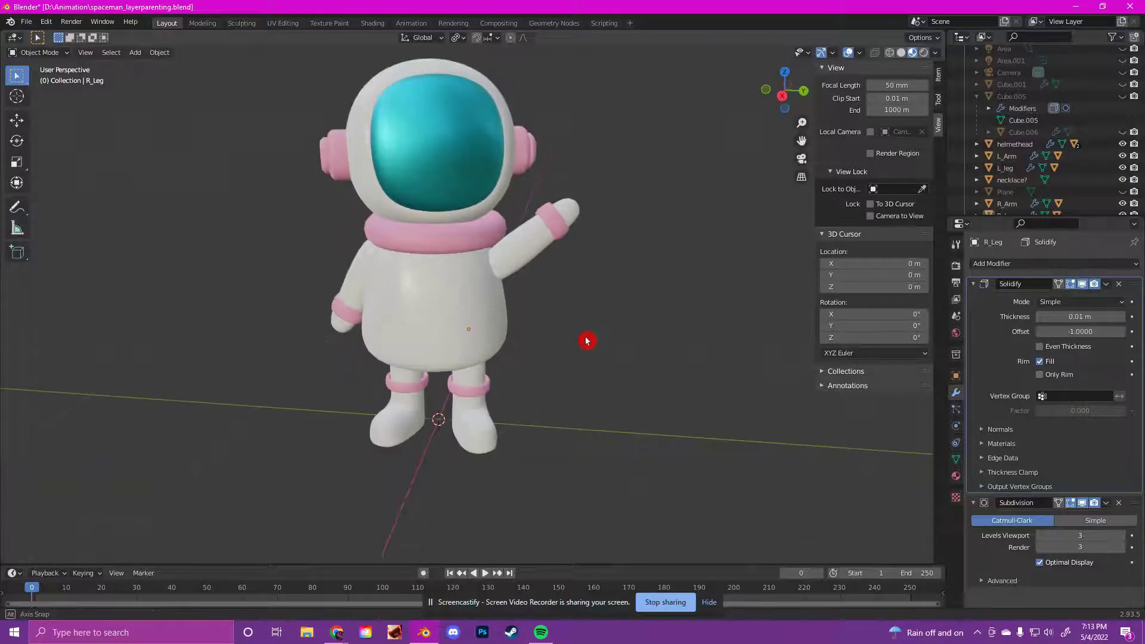
Move all of the Cube.008 armband's geometry in Edit Mode, then return to Object Mode
{"action": "left_click", "coordinate": [529, 246]}
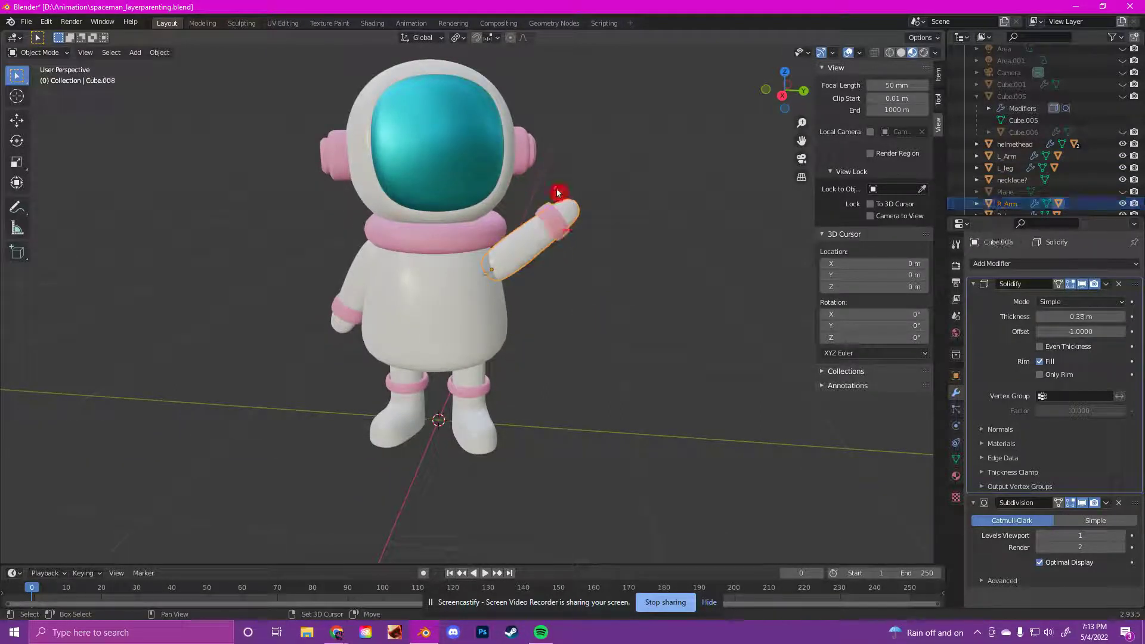
{"action": "left_click", "coordinate": [536, 252]}
{"action": "key", "text": "Tab"}
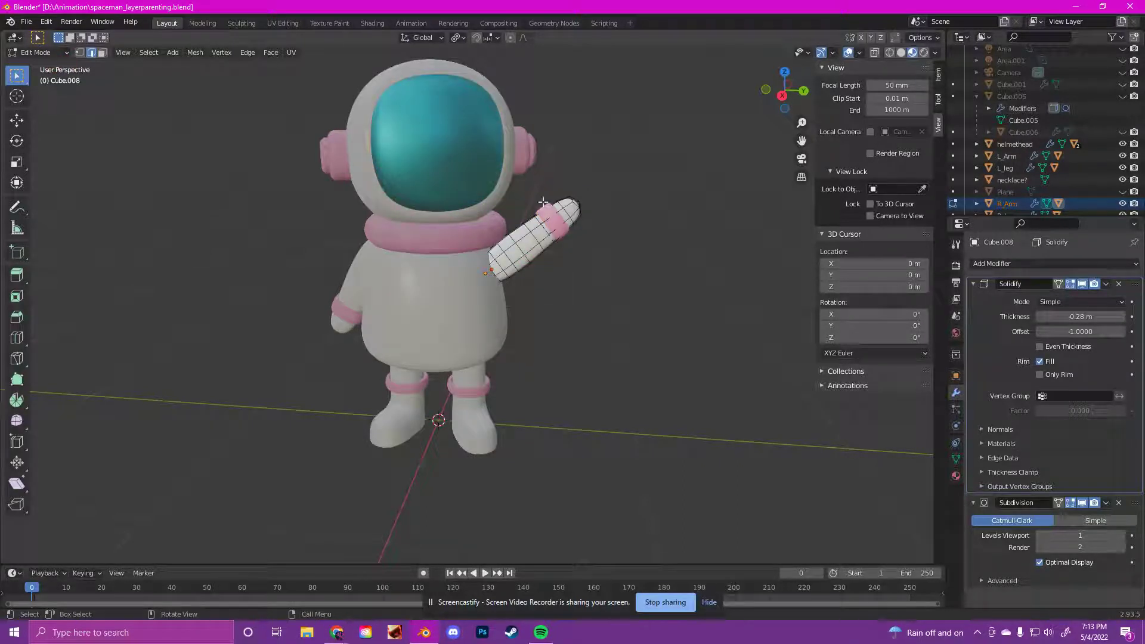
{"action": "key", "text": "a"}
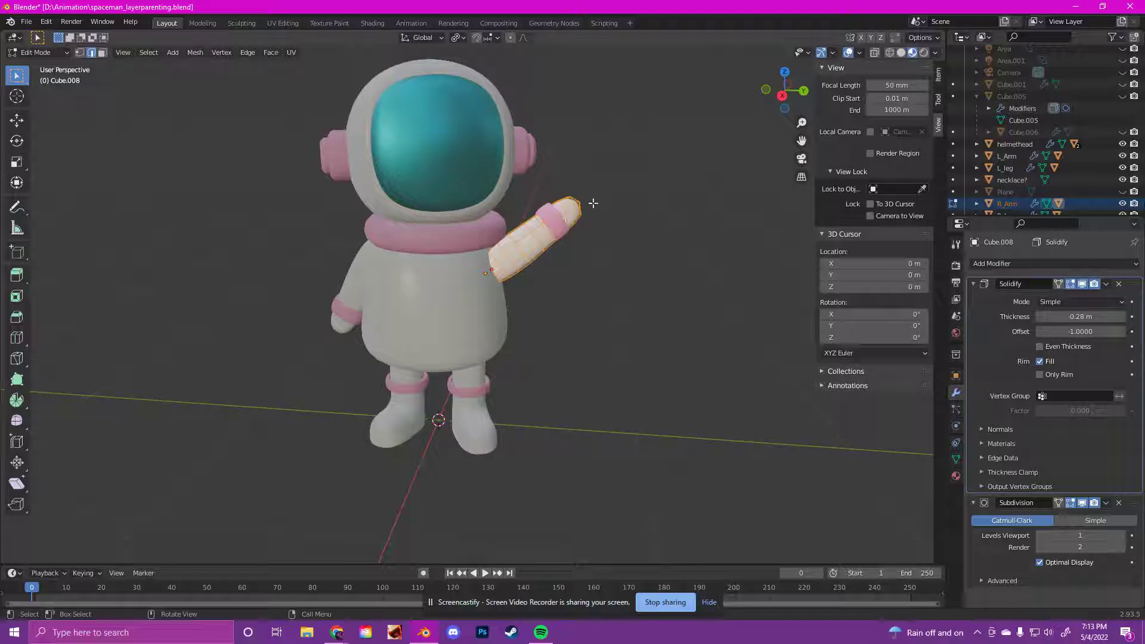
{"action": "key", "text": "g"}
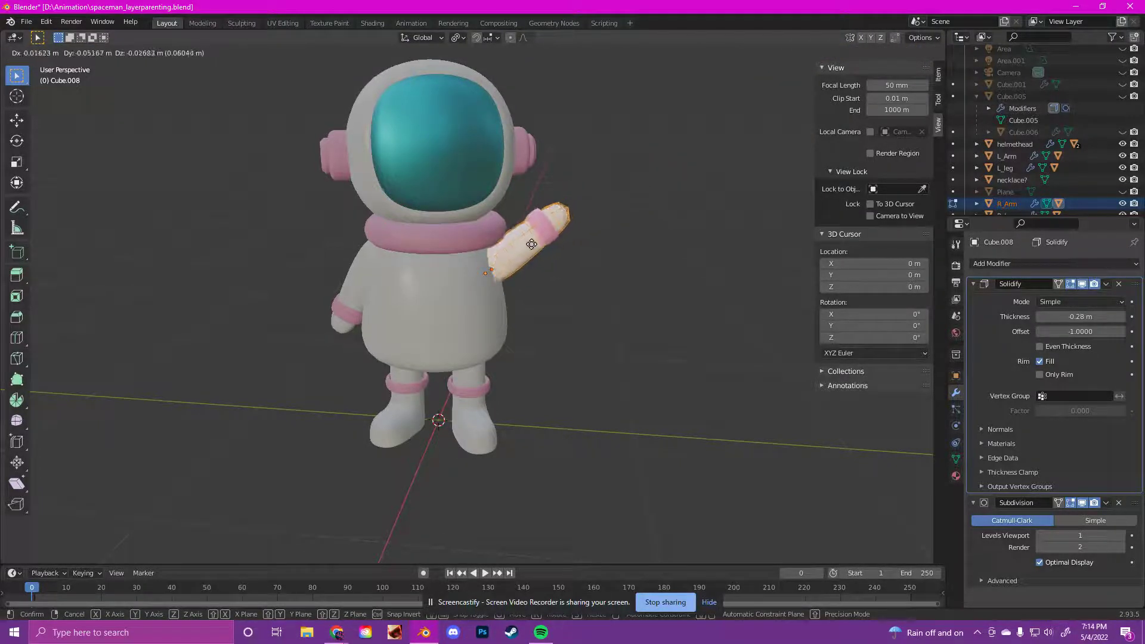
{"action": "left_click", "coordinate": [542, 241]}
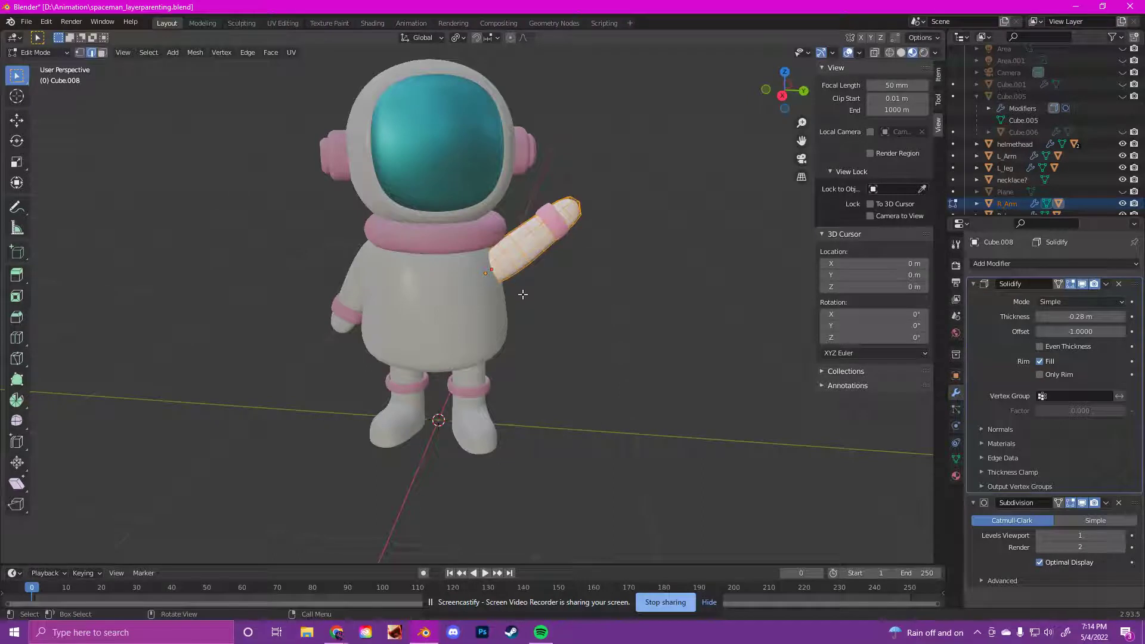
{"action": "left_click", "coordinate": [522, 304]}
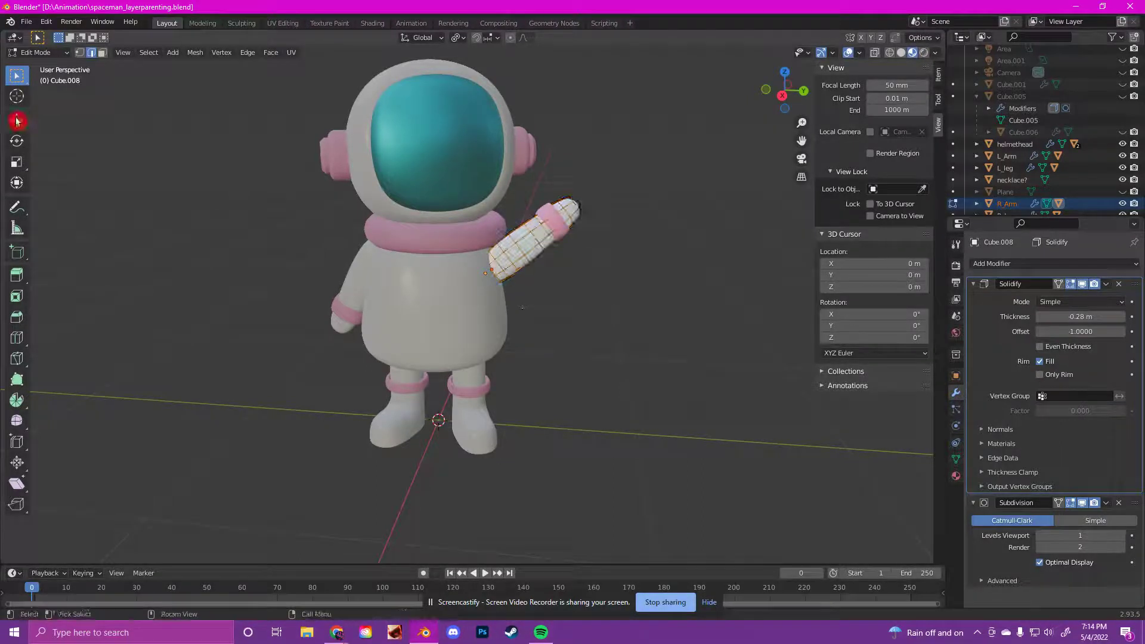
{"action": "left_click", "coordinate": [37, 53]}
{"action": "left_click", "coordinate": [41, 66]}
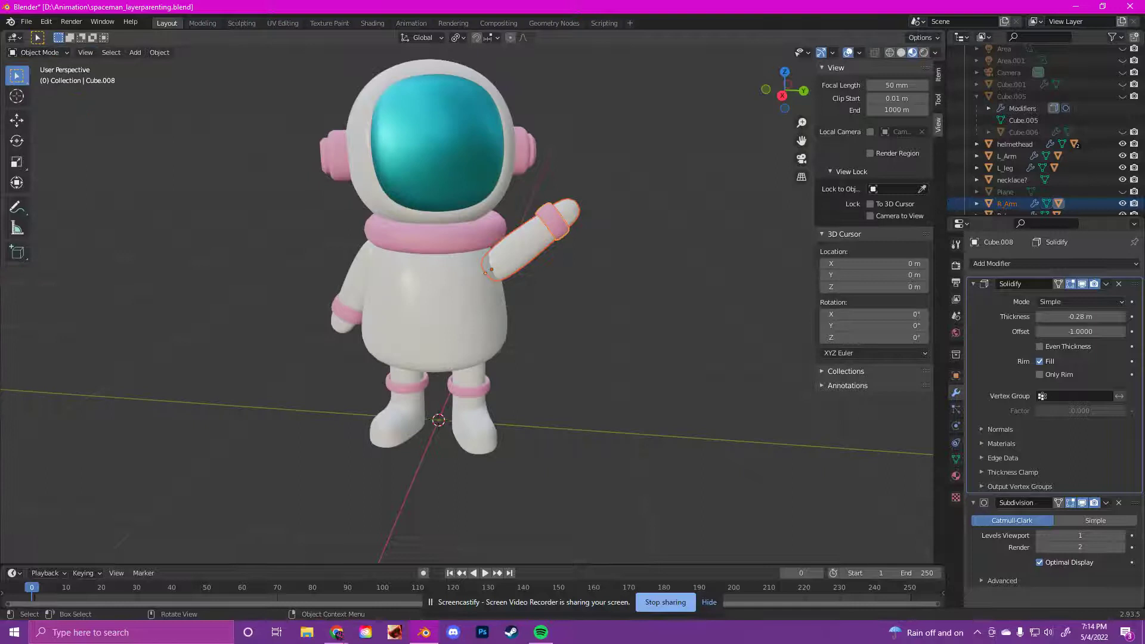
{"action": "middle_click_drag", "start_coordinate": [453, 441], "coordinate": [484, 516]}
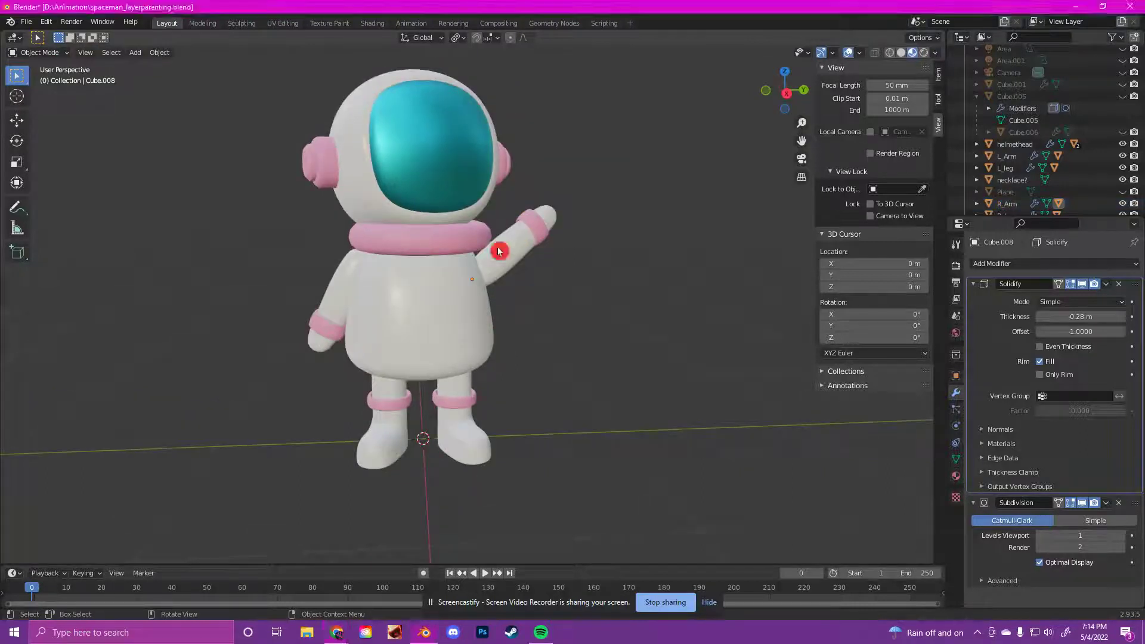
Switch to Right Ortho view (Numpad 3) and select the raised right arm R_Arm
{"action": "left_click", "coordinate": [519, 286]}
{"action": "key", "text": "ctrl+z"}
{"action": "key", "text": "KP_3"}
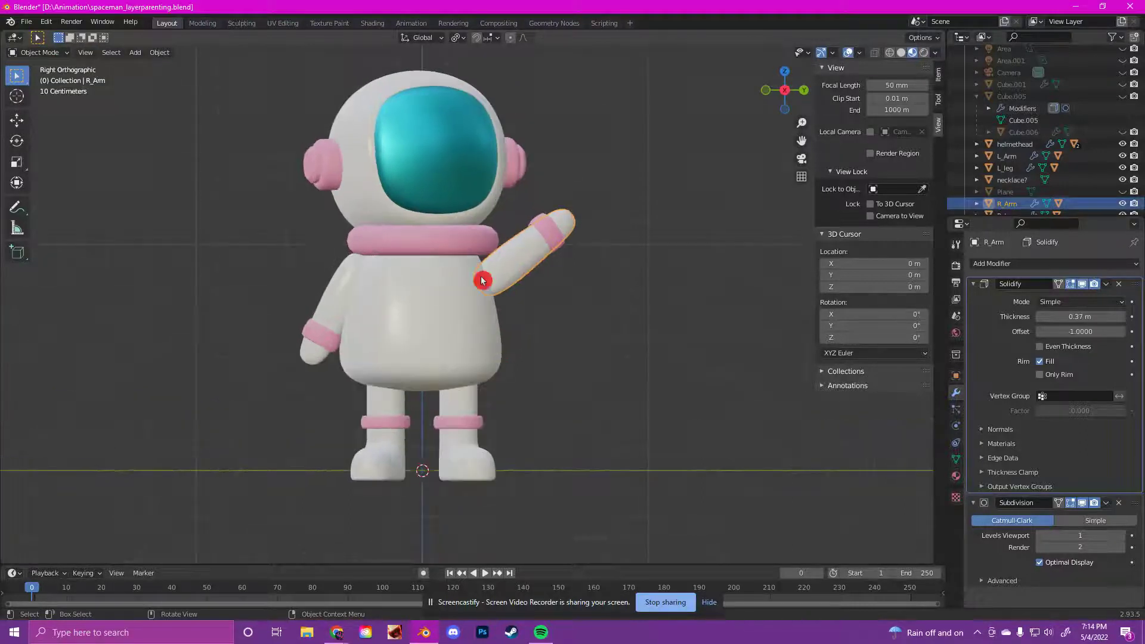
{"action": "left_click", "coordinate": [592, 282]}
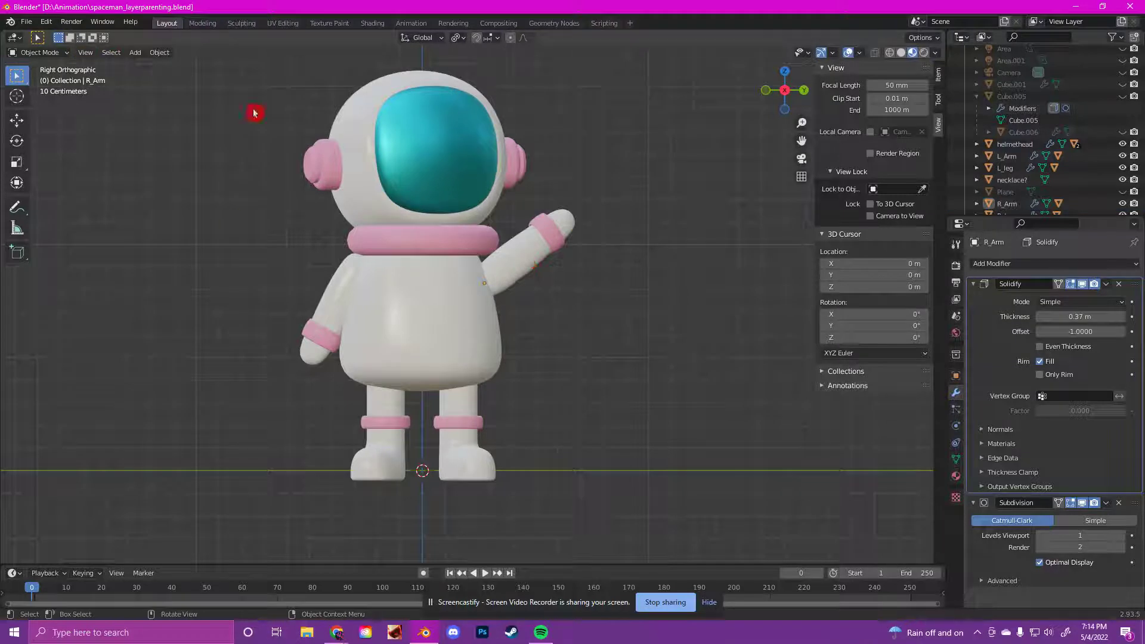
{"action": "left_click", "coordinate": [523, 261]}
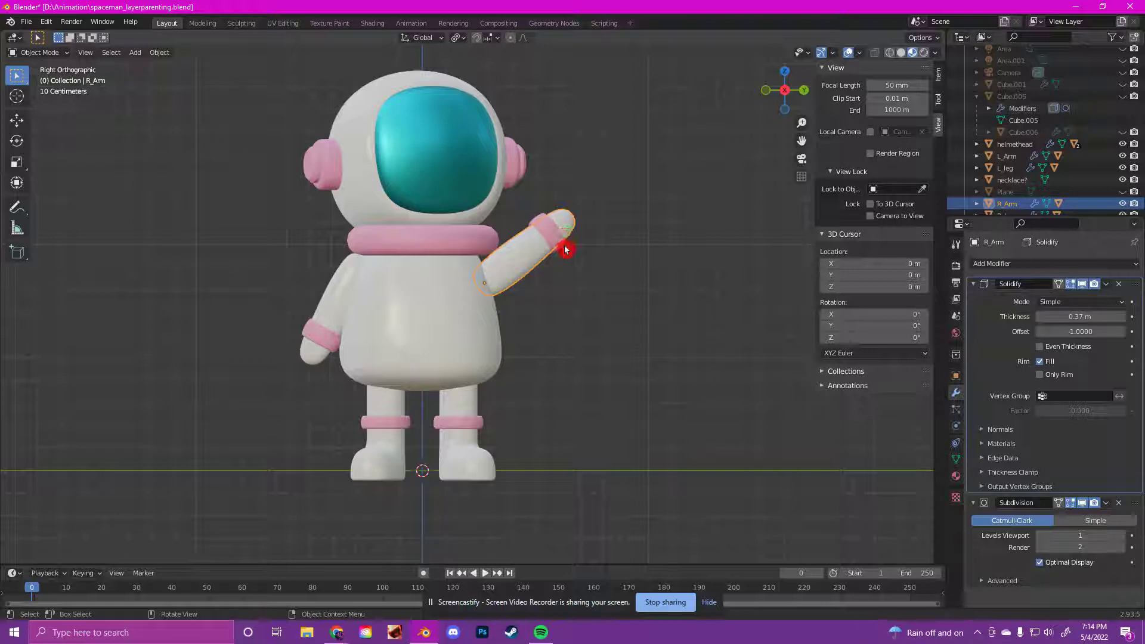
Reselect R_Arm, then start and cancel a rotation, keeping the raised pose unchanged
{"action": "left_click", "coordinate": [584, 280]}
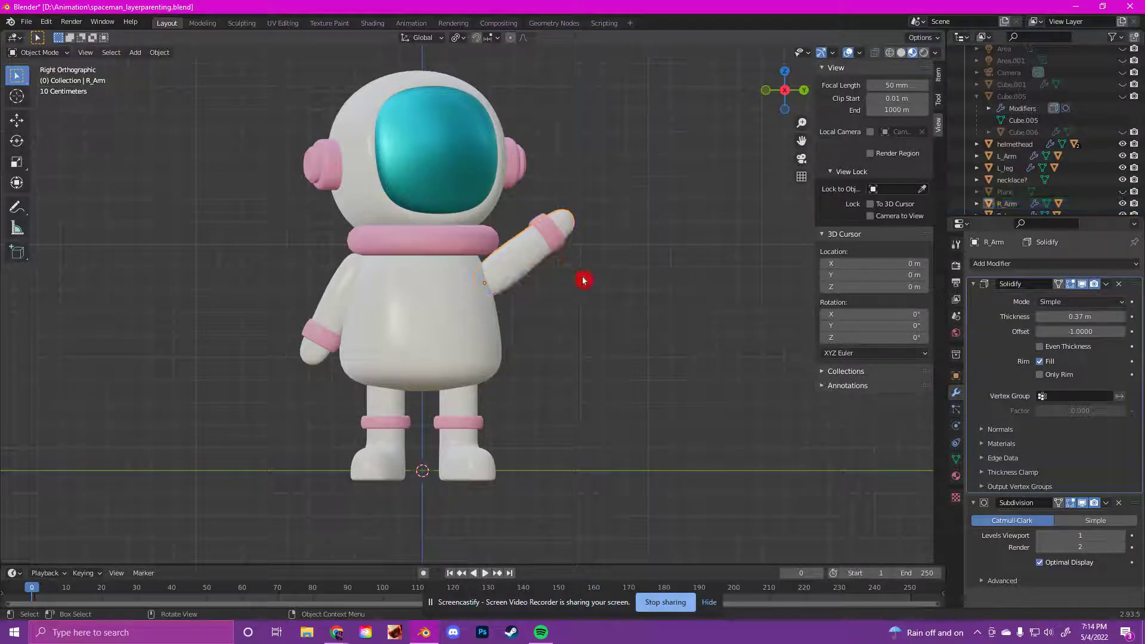
{"action": "left_click", "coordinate": [536, 241]}
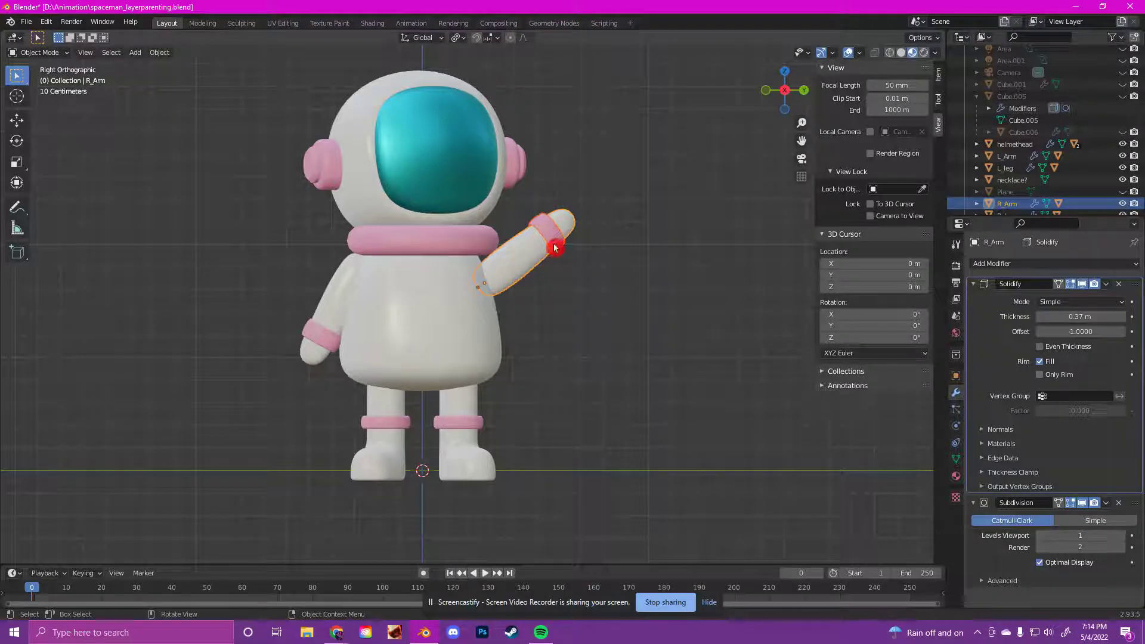
{"action": "key", "text": "r"}
{"action": "right_click", "coordinate": [588, 276]}
{"action": "left_click", "coordinate": [614, 291]}
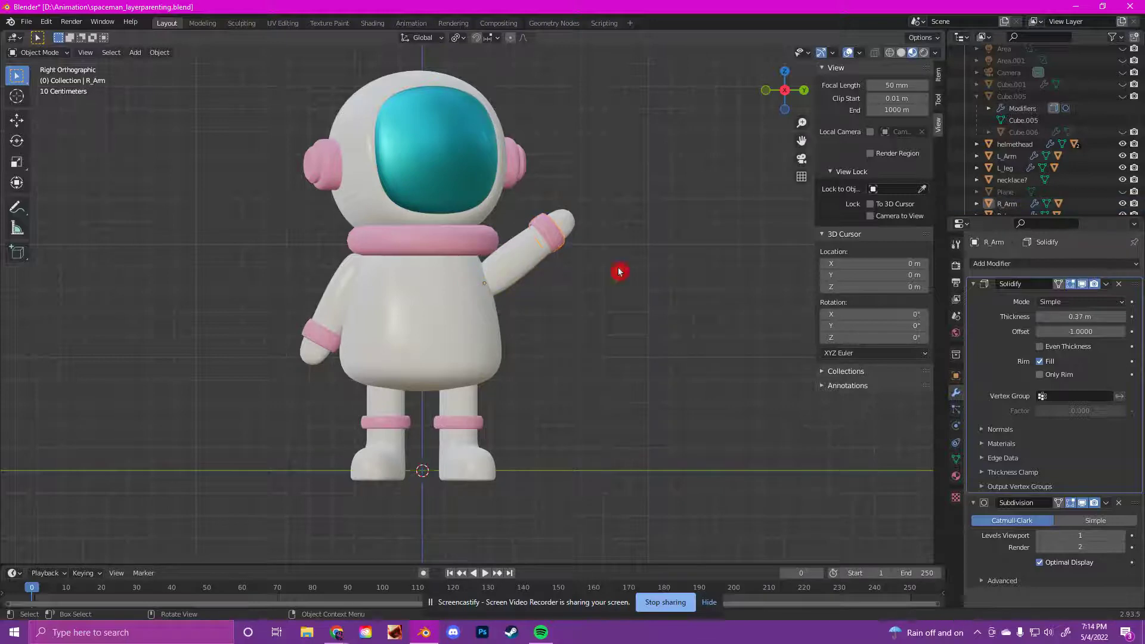
{"action": "left_click", "coordinate": [528, 263]}
{"action": "left_click", "coordinate": [632, 239]}
{"action": "left_click", "coordinate": [527, 260]}
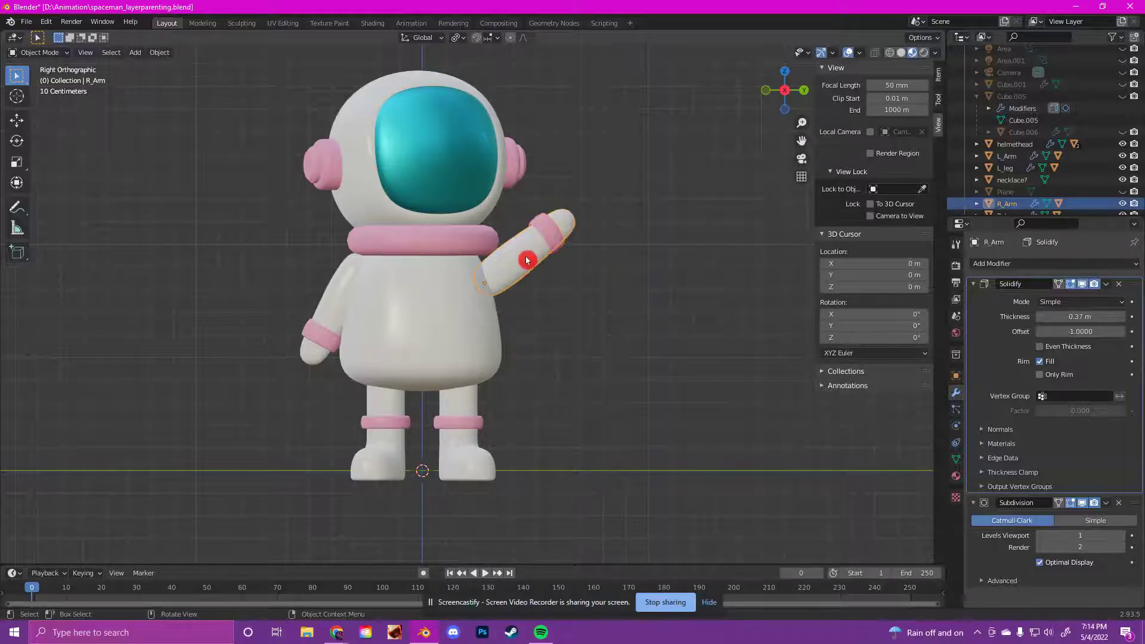
{"action": "left_click", "coordinate": [606, 251]}
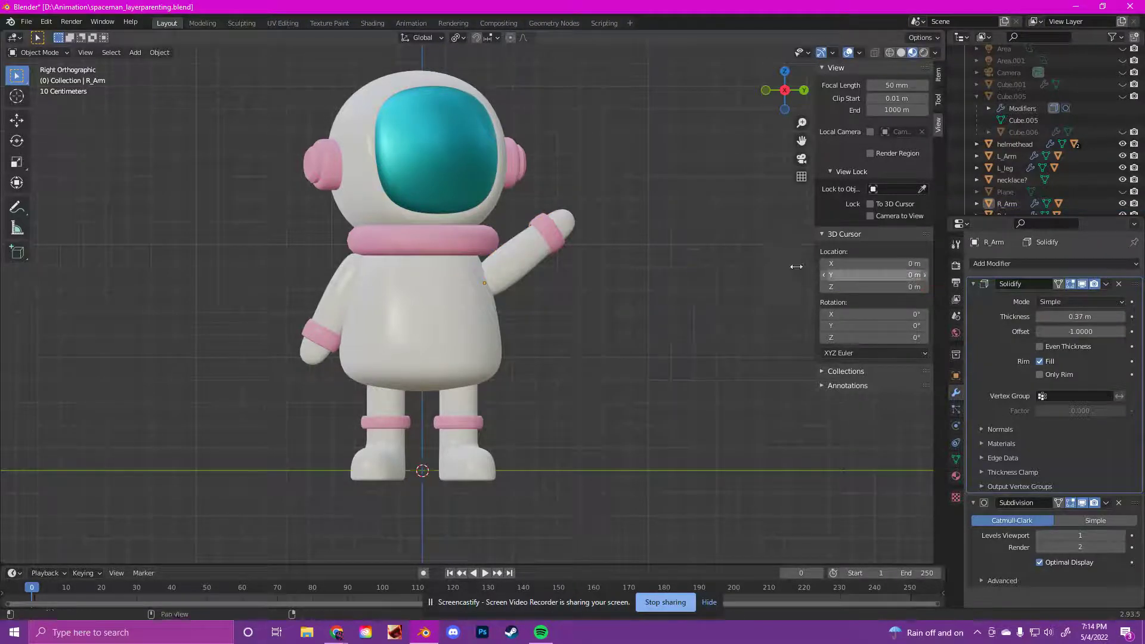
Show R_Arm's transform values, then parent armband Cube.008 to R_Arm with Keep Transform
{"action": "left_click", "coordinate": [956, 376]}
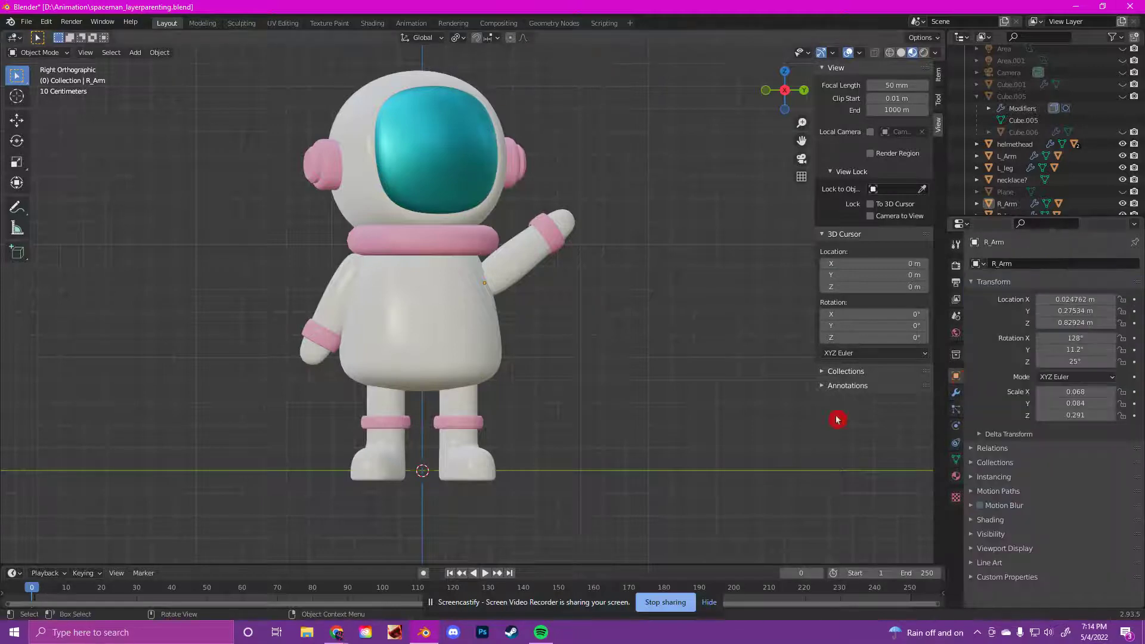
{"action": "left_click", "coordinate": [547, 232]}
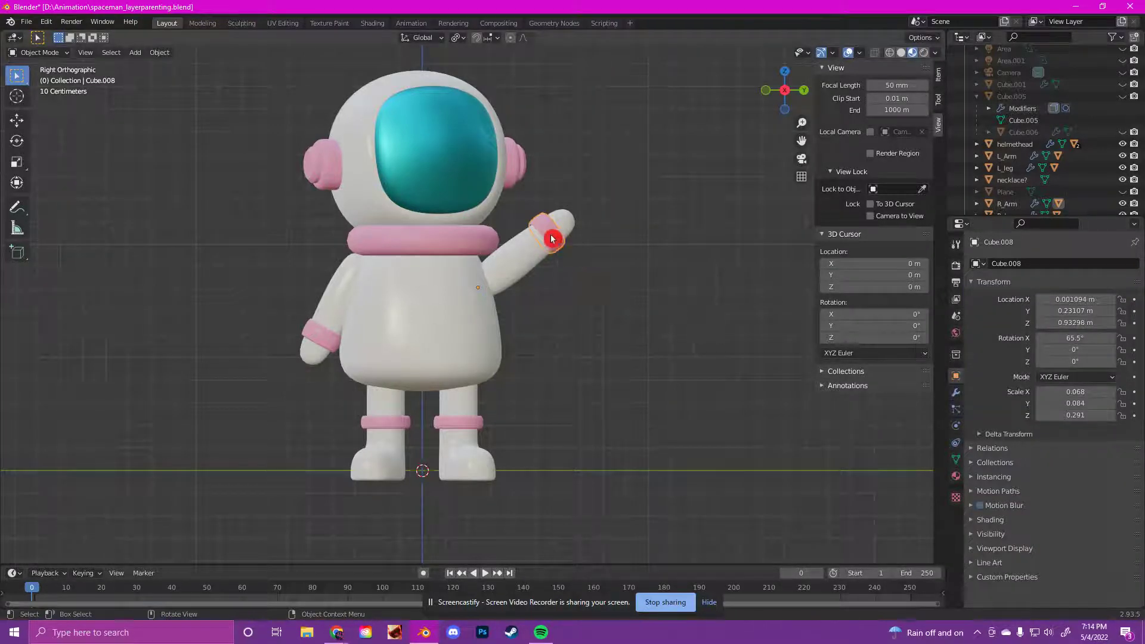
{"action": "mouse_move", "coordinate": [574, 238]}
{"action": "middle_mouse_down"}
{"action": "mouse_move", "coordinate": [596, 266]}
{"action": "mouse_move", "coordinate": [594, 246]}
{"action": "middle_mouse_up"}
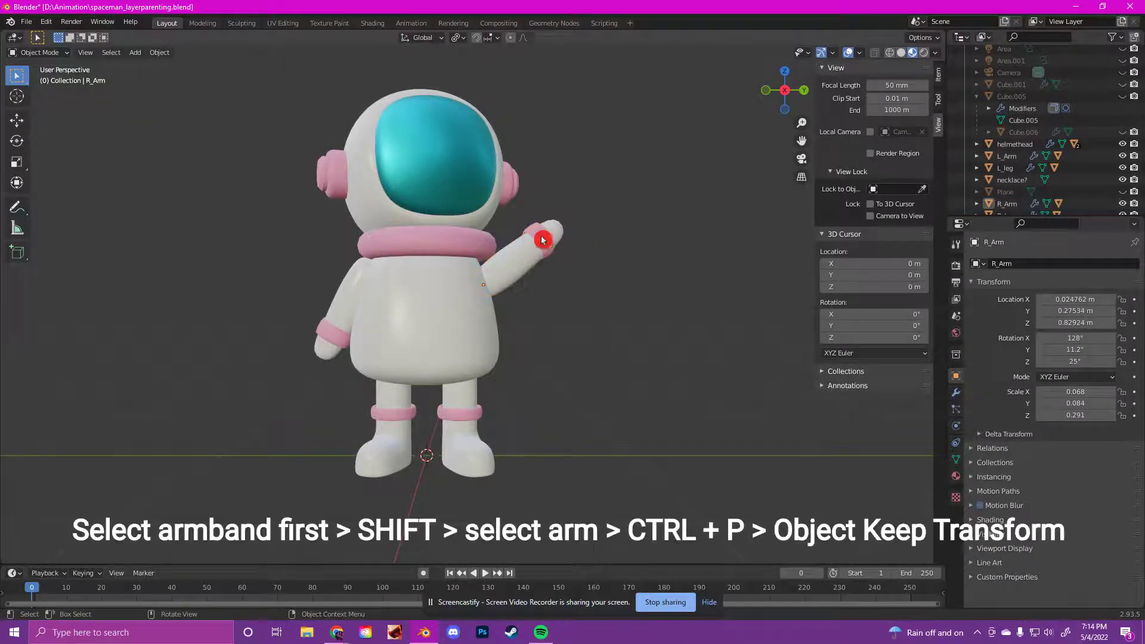
{"action": "left_click", "coordinate": [523, 263], "text": "shift"}
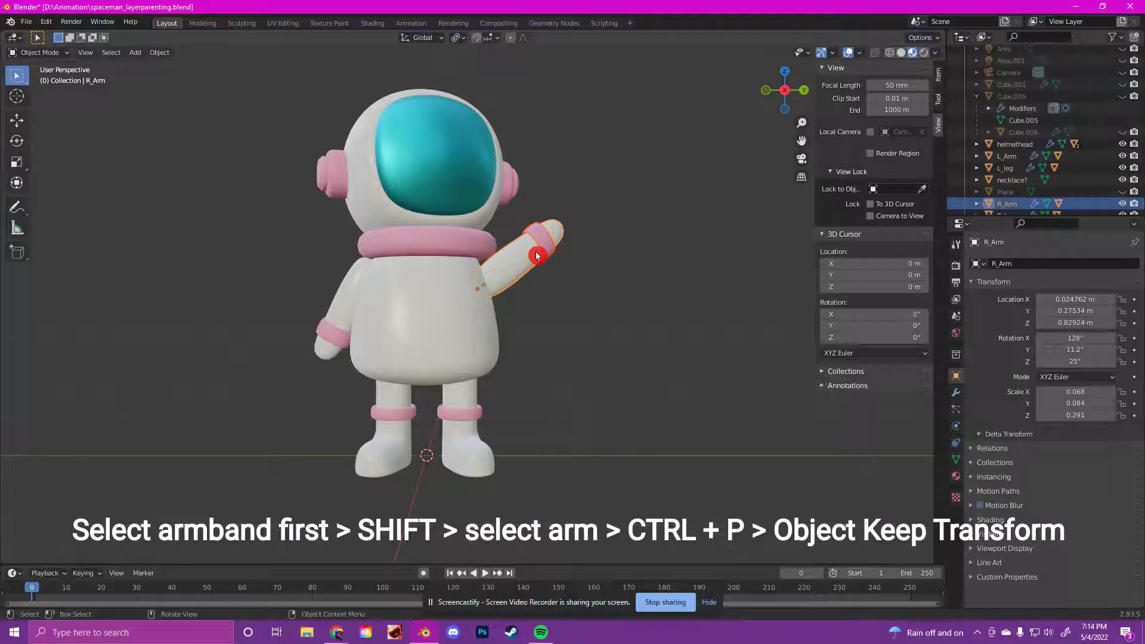
{"action": "key", "text": "ctrl+p"}
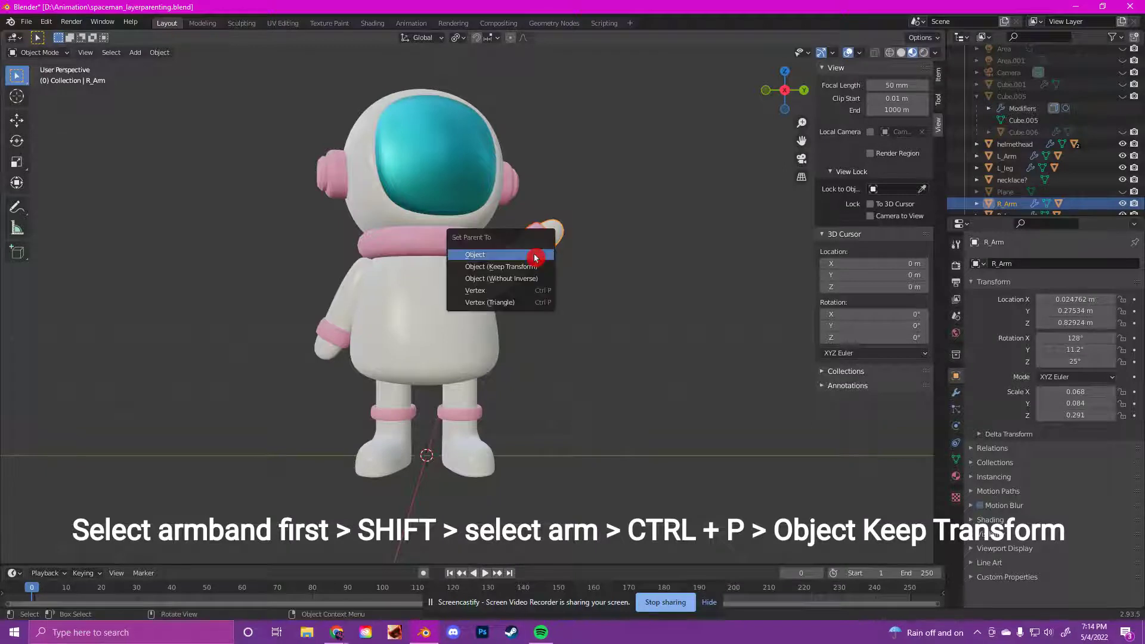
{"action": "left_click", "coordinate": [494, 269]}
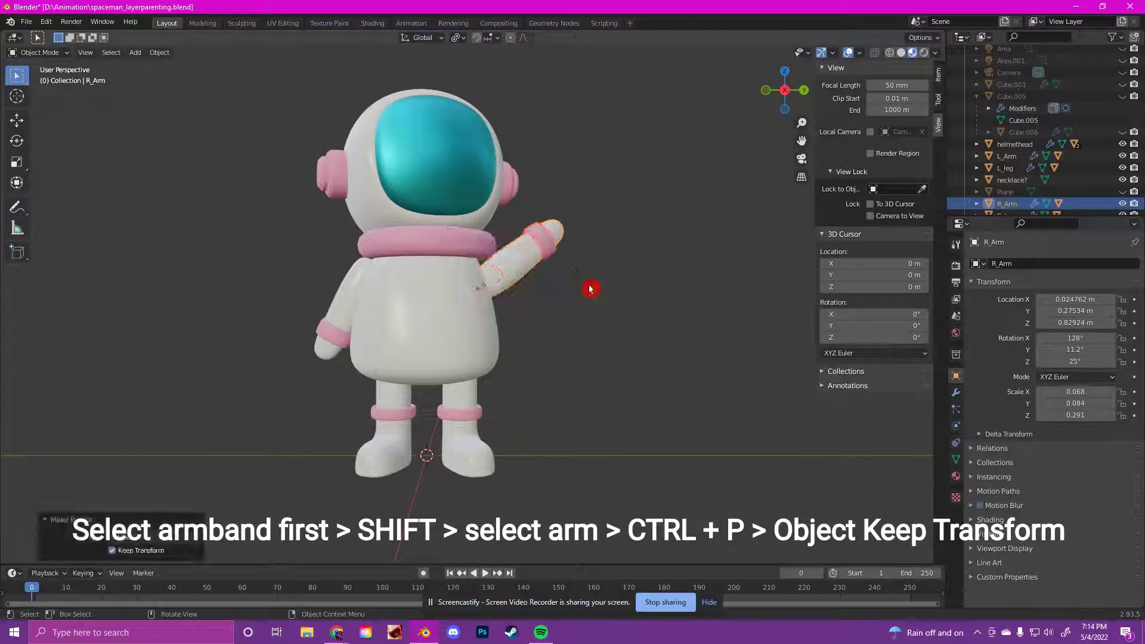
Select the left wrist band with the left arm as its parent target
{"action": "left_click", "coordinate": [334, 336]}
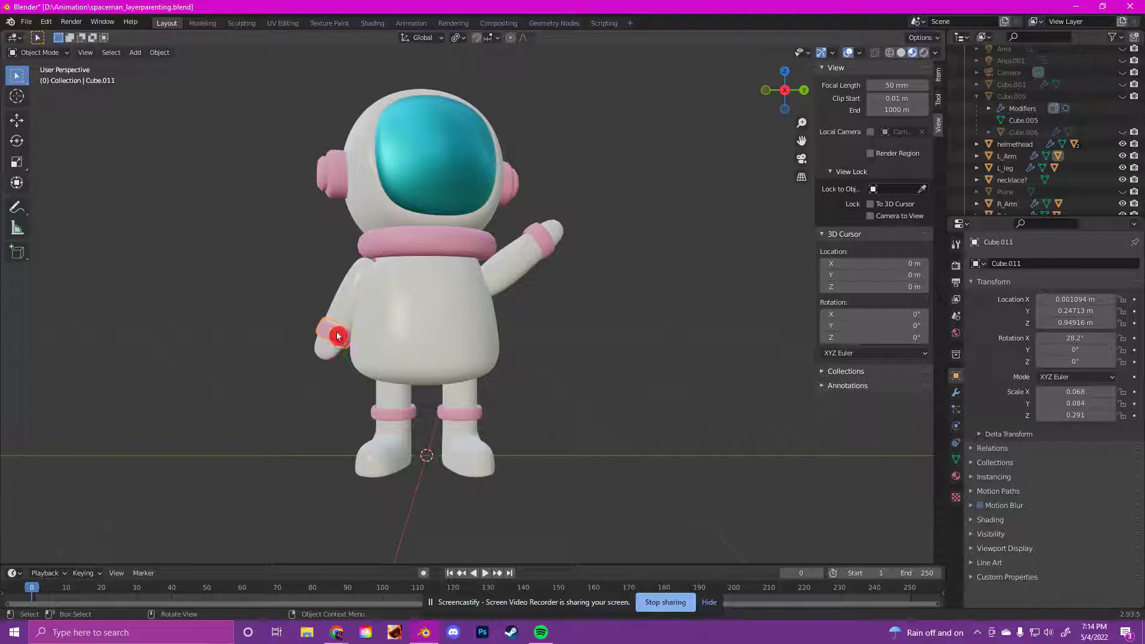
{"action": "left_click", "coordinate": [351, 295], "text": "shift"}
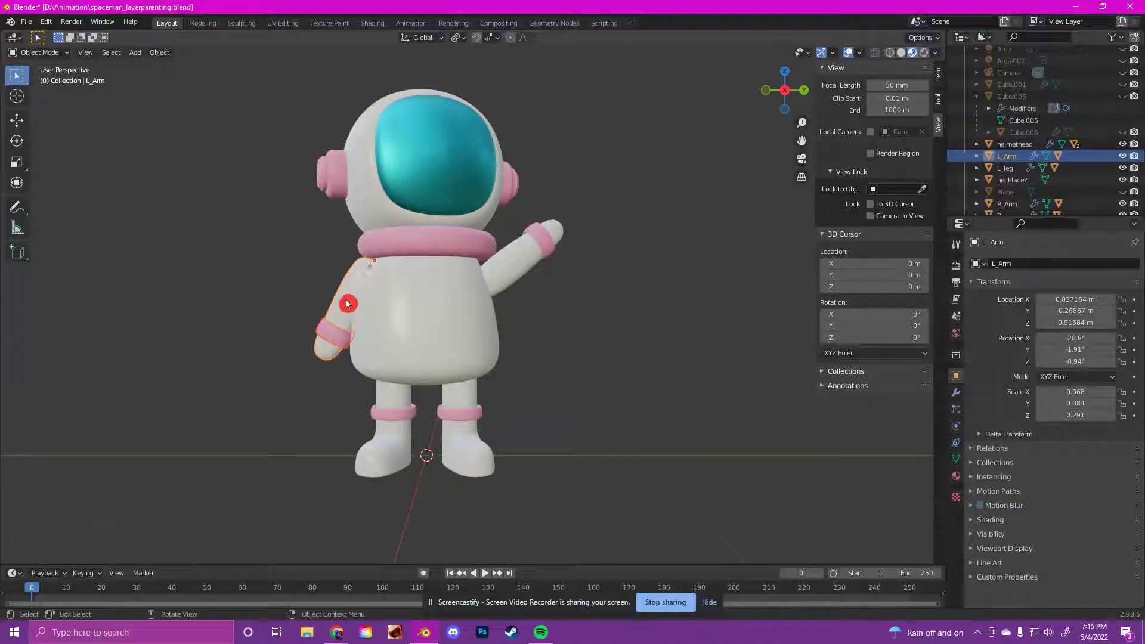
{"action": "key", "text": "ctrl+p"}
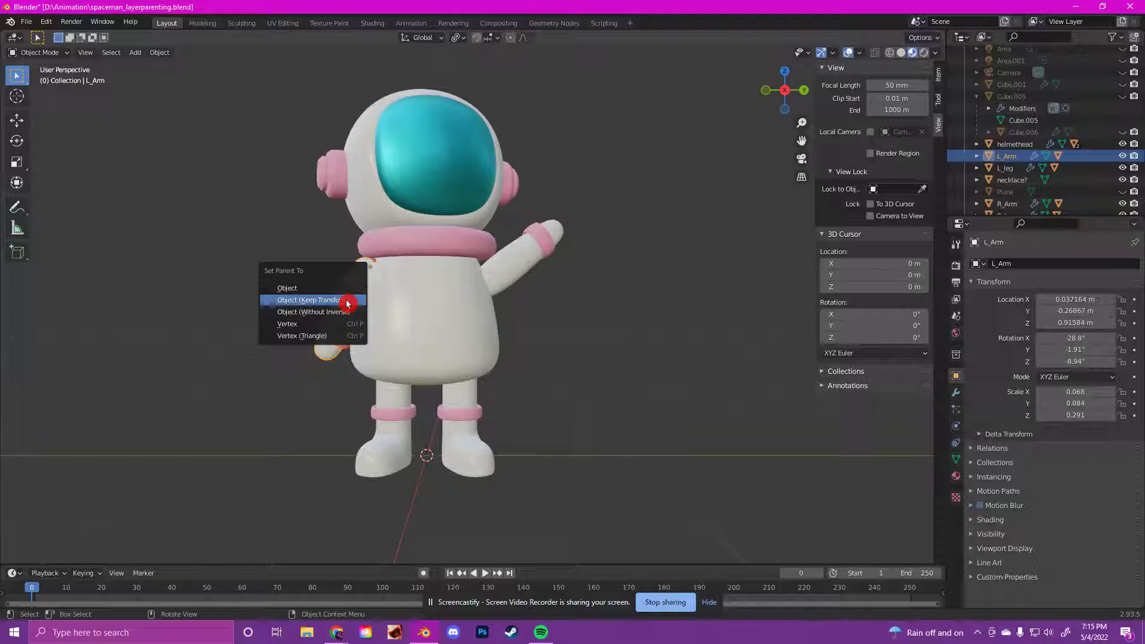
Finish parenting the left wrist band, then parent ankle band Cube.014 to L_leg
{"action": "left_click", "coordinate": [335, 305]}
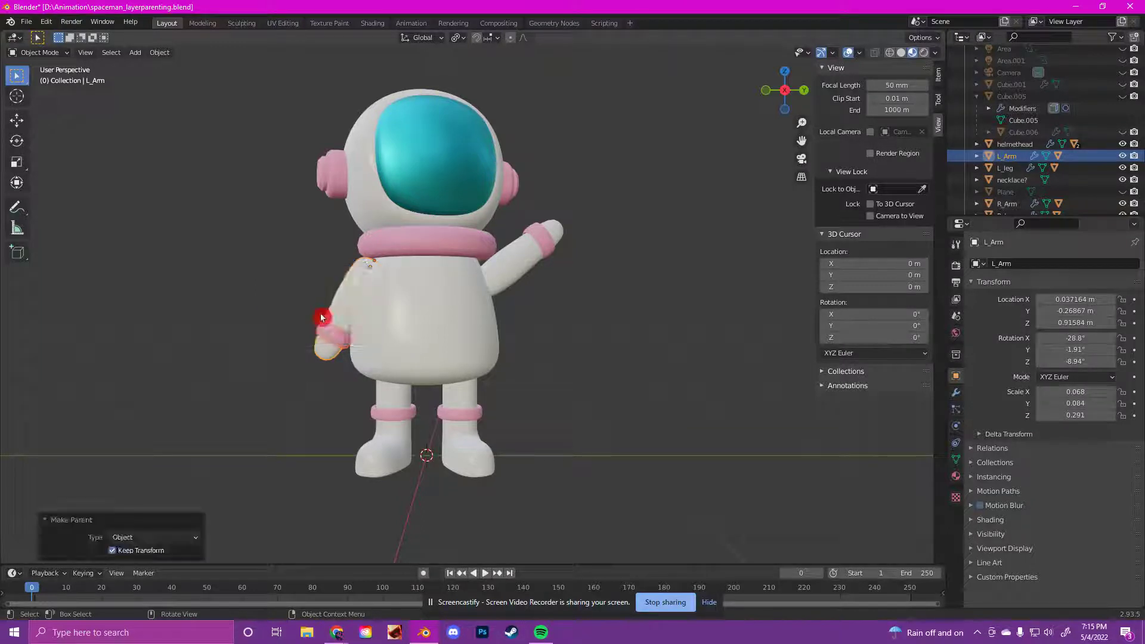
{"action": "left_click", "coordinate": [253, 380]}
{"action": "left_click", "coordinate": [398, 411]}
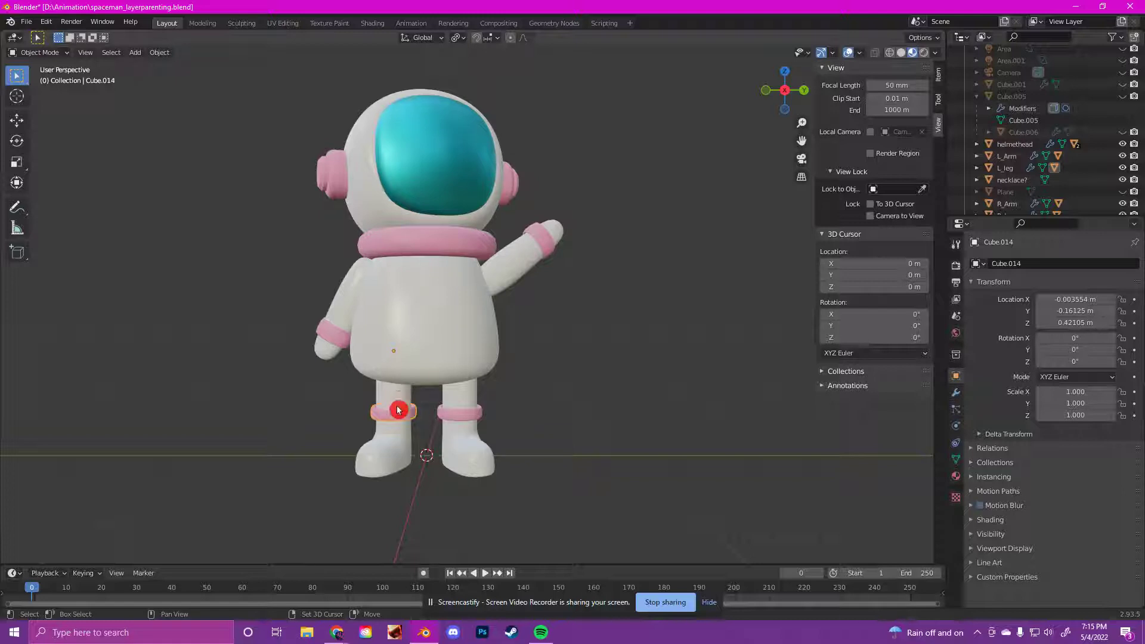
{"action": "left_click", "coordinate": [400, 395], "text": "shift"}
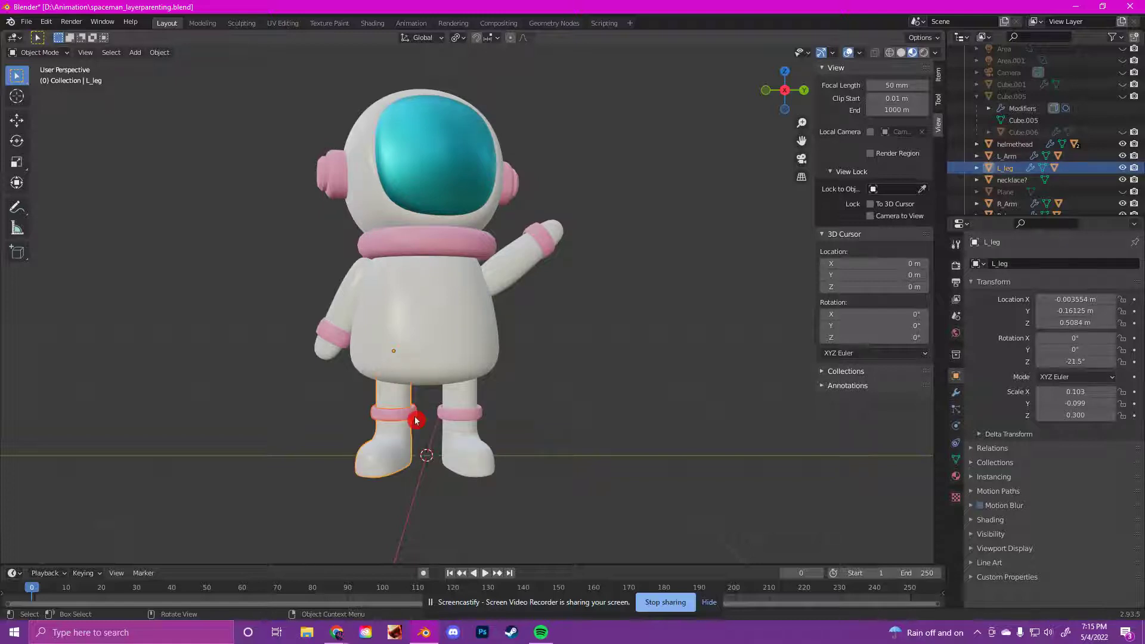
{"action": "key", "text": "ctrl+p"}
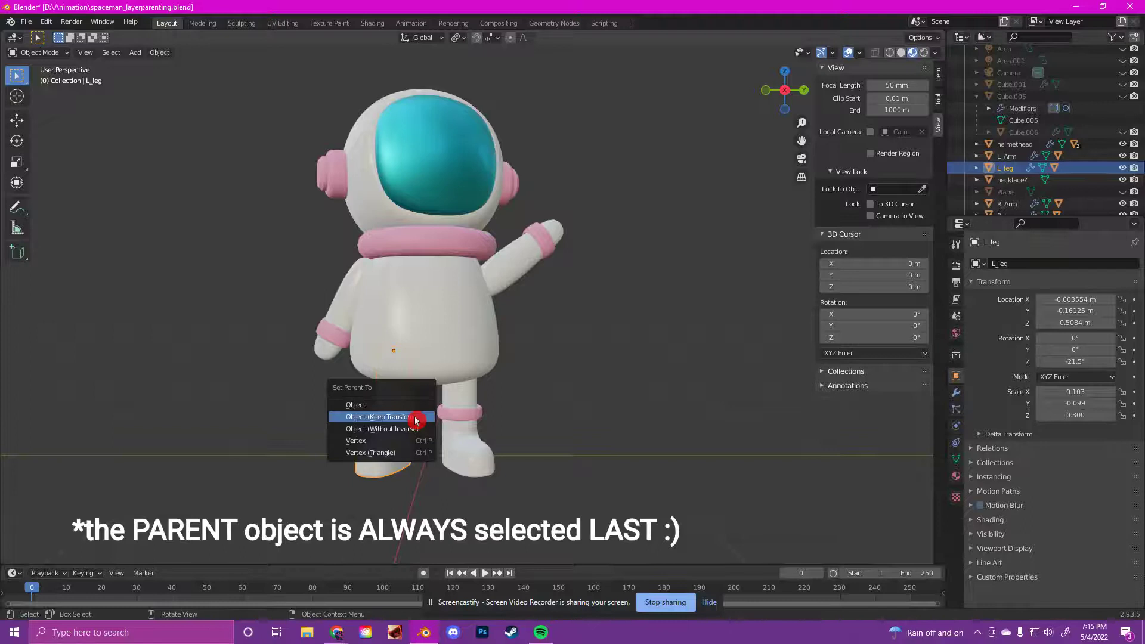
{"action": "left_click", "coordinate": [367, 417]}
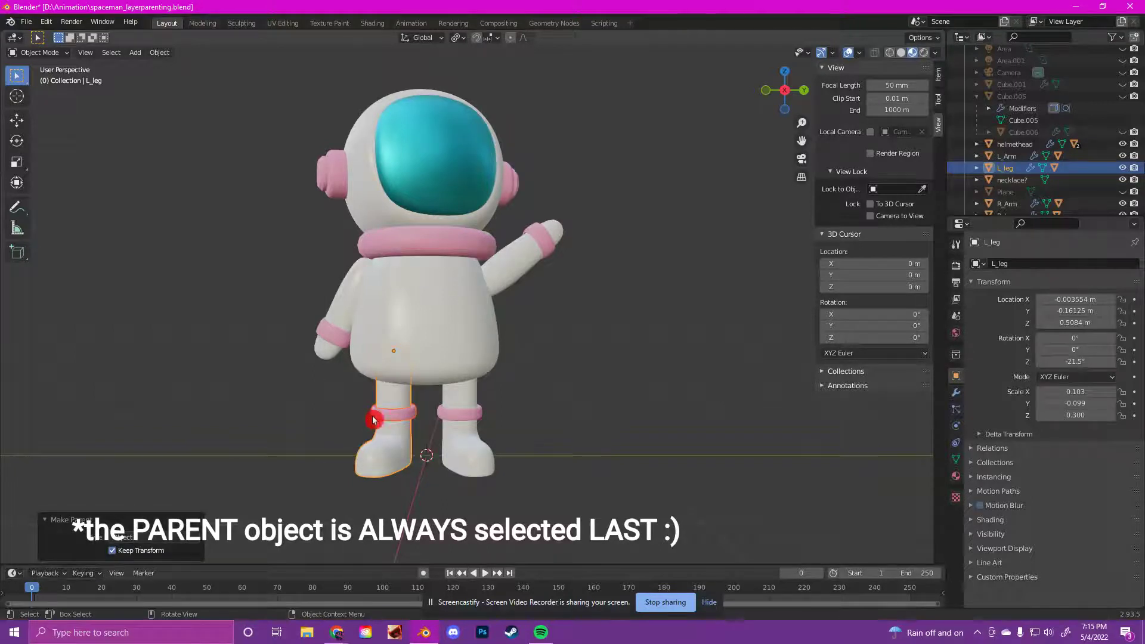
Parent the right ankle band to R_Leg with Object (Keep Transform)
{"action": "left_click", "coordinate": [471, 418]}
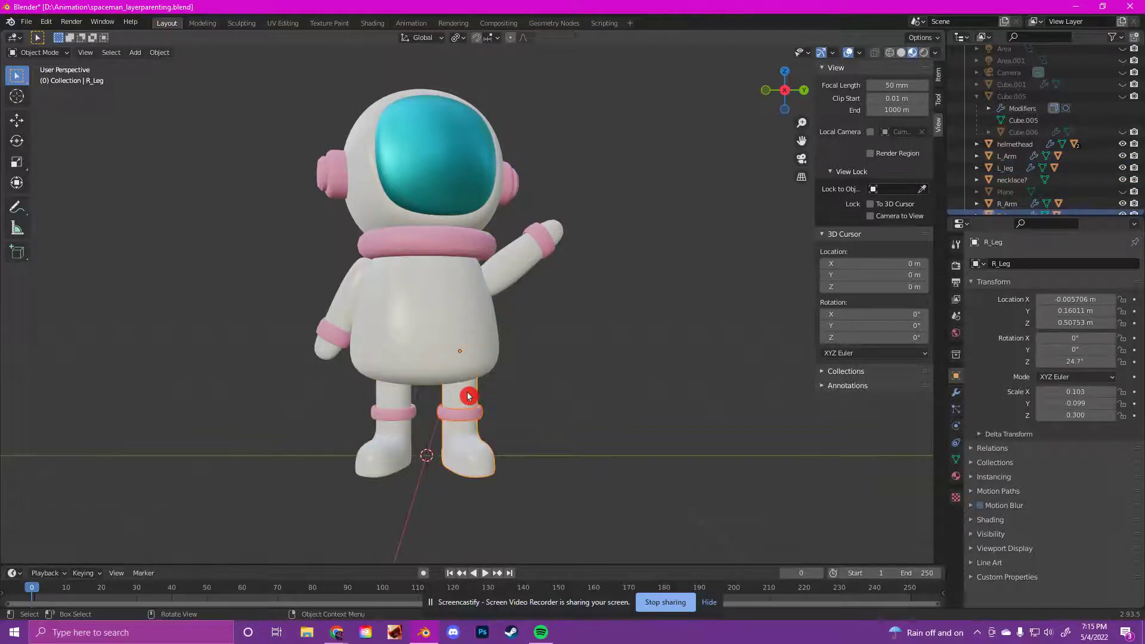
{"action": "key", "text": "ctrl+p"}
{"action": "left_click", "coordinate": [465, 396]}
{"action": "left_click", "coordinate": [626, 274]}
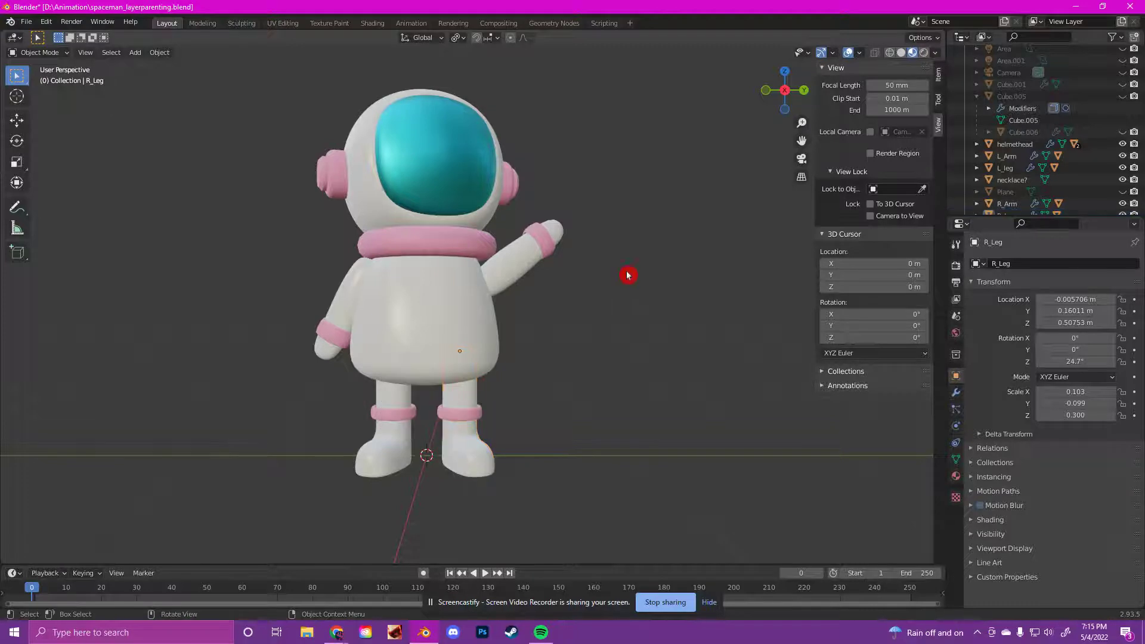
{"action": "middle_click_drag", "start_coordinate": [627, 274], "coordinate": [598, 322]}
Parent the ear pieces and visor to helmethead with Object (Keep Transform)
{"action": "left_click", "coordinate": [440, 137]}
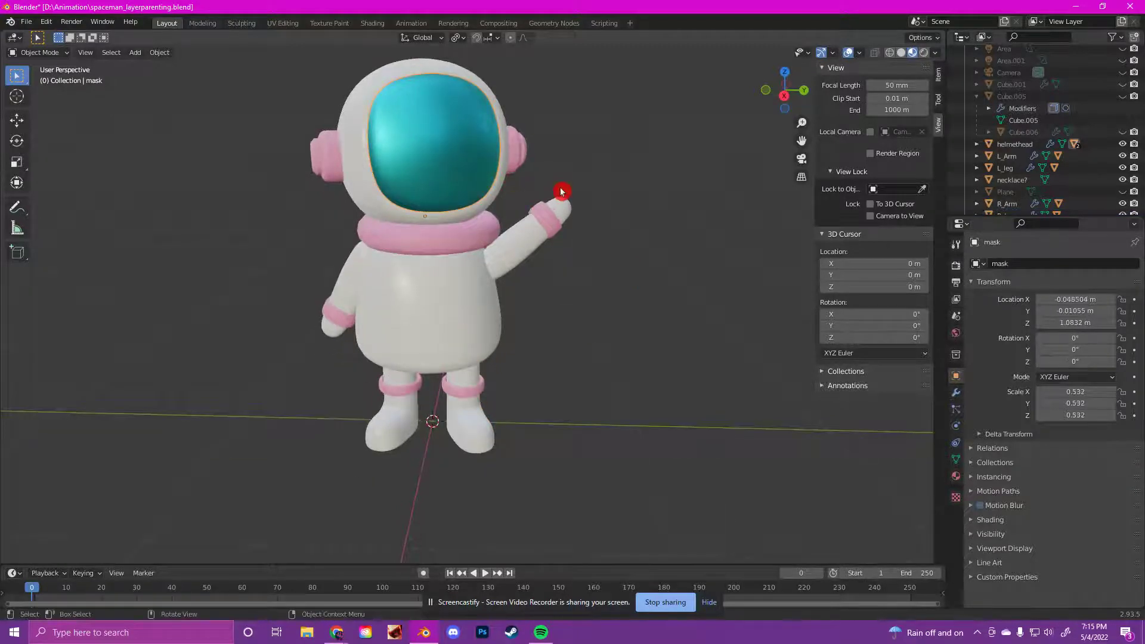
{"action": "middle_click_drag", "start_coordinate": [545, 140], "coordinate": [456, 160]}
{"action": "middle_click_drag", "start_coordinate": [673, 195], "coordinate": [710, 173]}
{"action": "left_click", "coordinate": [584, 153]}
{"action": "middle_click_drag", "start_coordinate": [553, 225], "coordinate": [524, 143]}
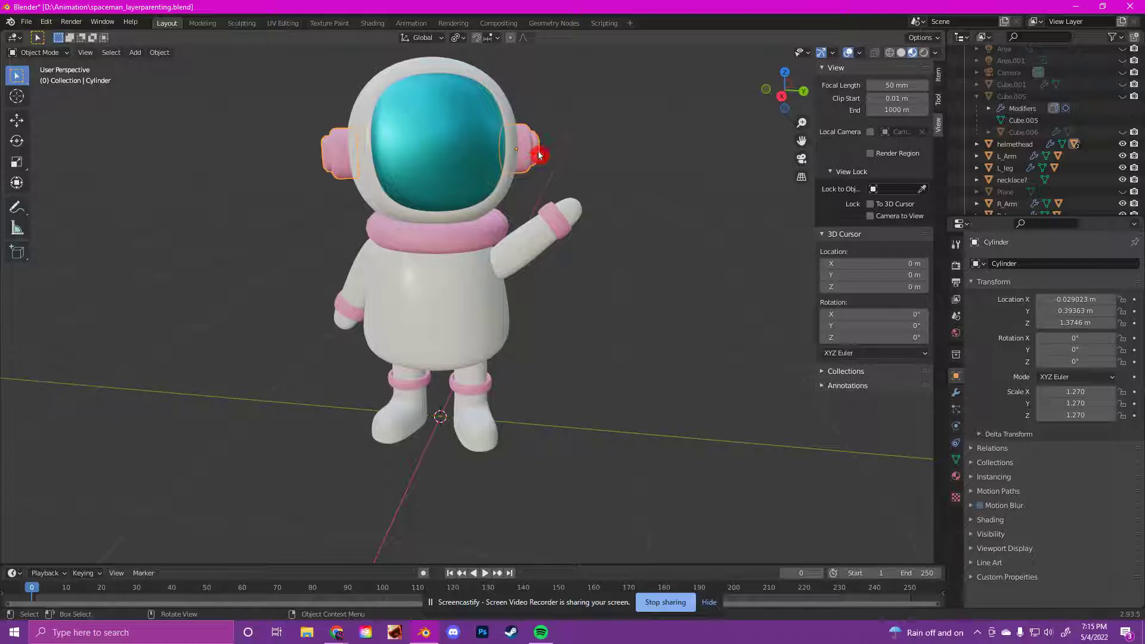
{"action": "left_click", "coordinate": [430, 137]}
{"action": "middle_click_drag", "start_coordinate": [532, 123], "coordinate": [535, 187]}
{"action": "left_click", "coordinate": [373, 118]}
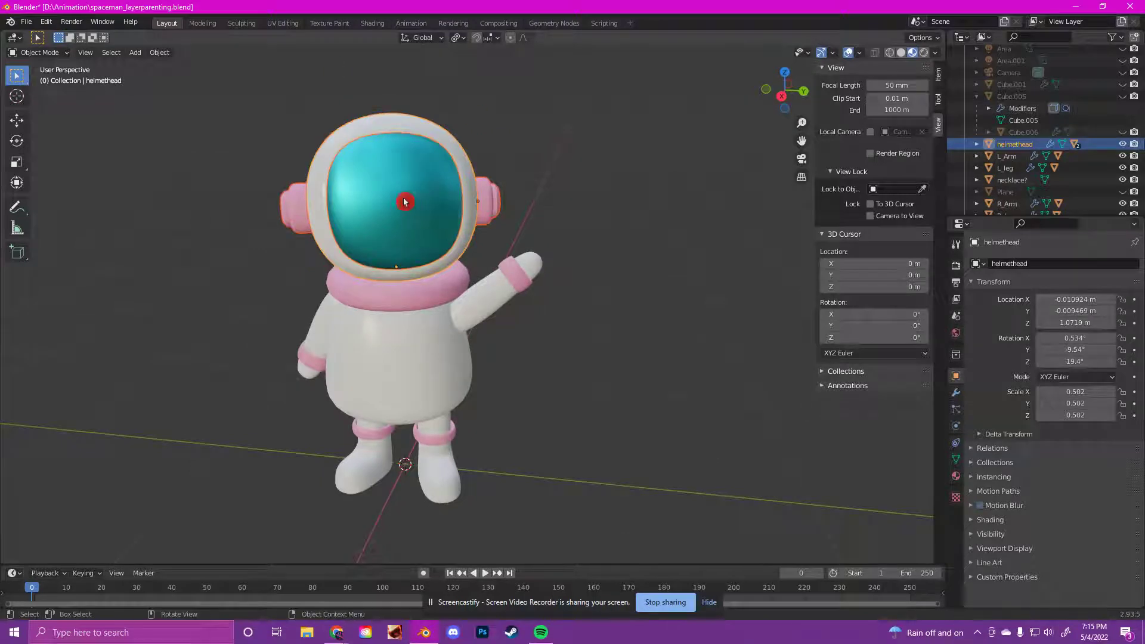
{"action": "key", "text": "ctrl+p"}
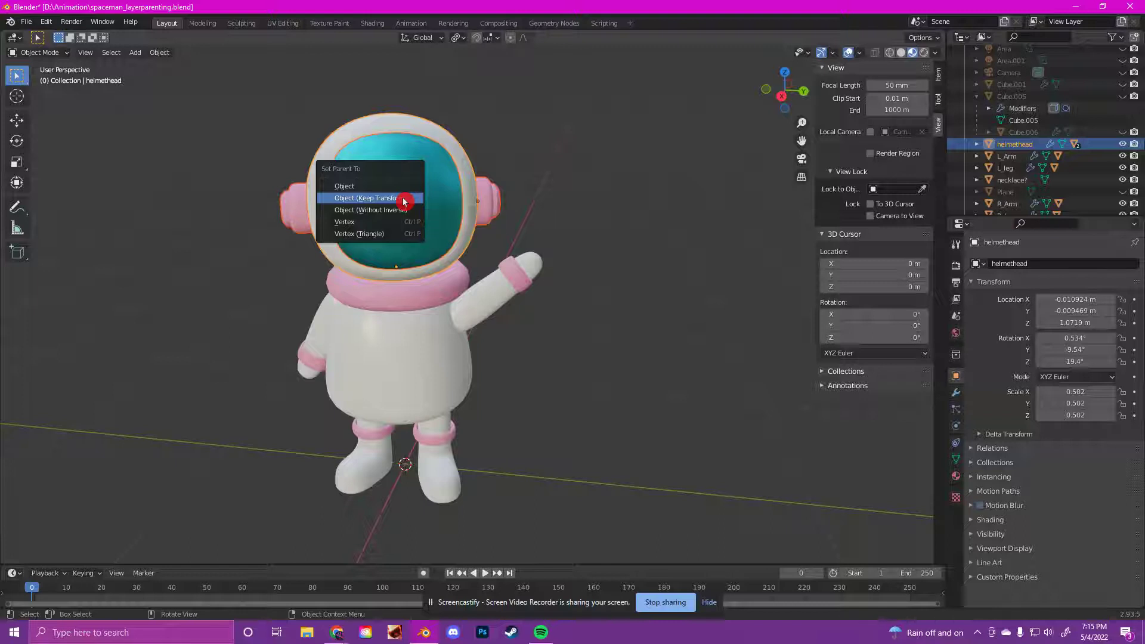
{"action": "left_click", "coordinate": [404, 199]}
Parent helmethead to the pink collar necklace? with Object (Keep Transform)
{"action": "left_click", "coordinate": [549, 213]}
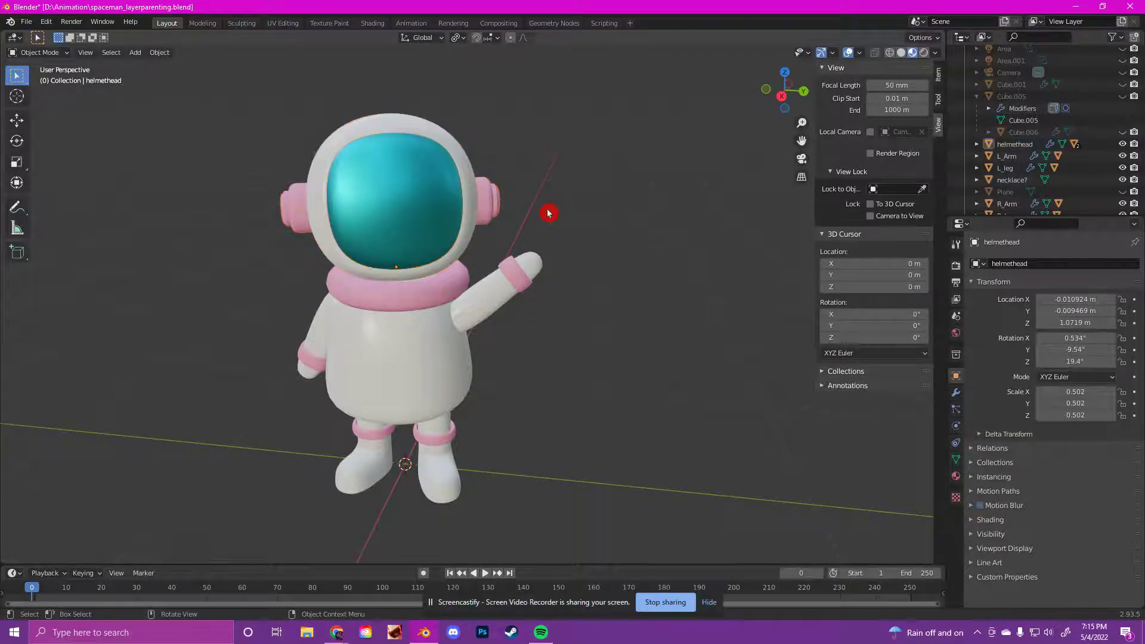
{"action": "left_click", "coordinate": [388, 185]}
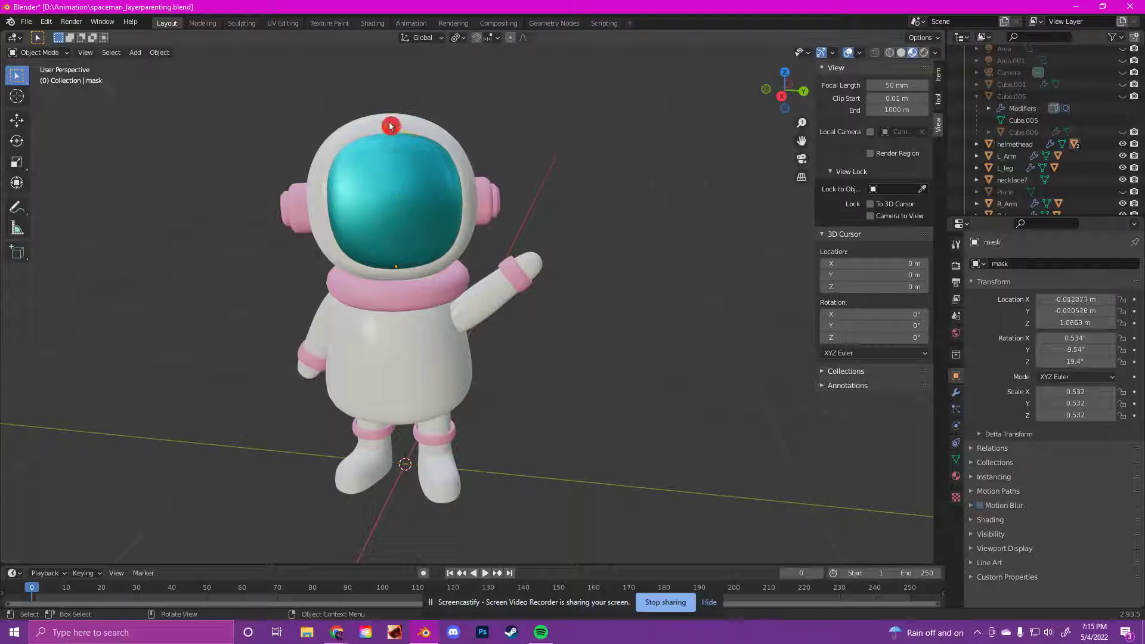
{"action": "left_click", "coordinate": [383, 121]}
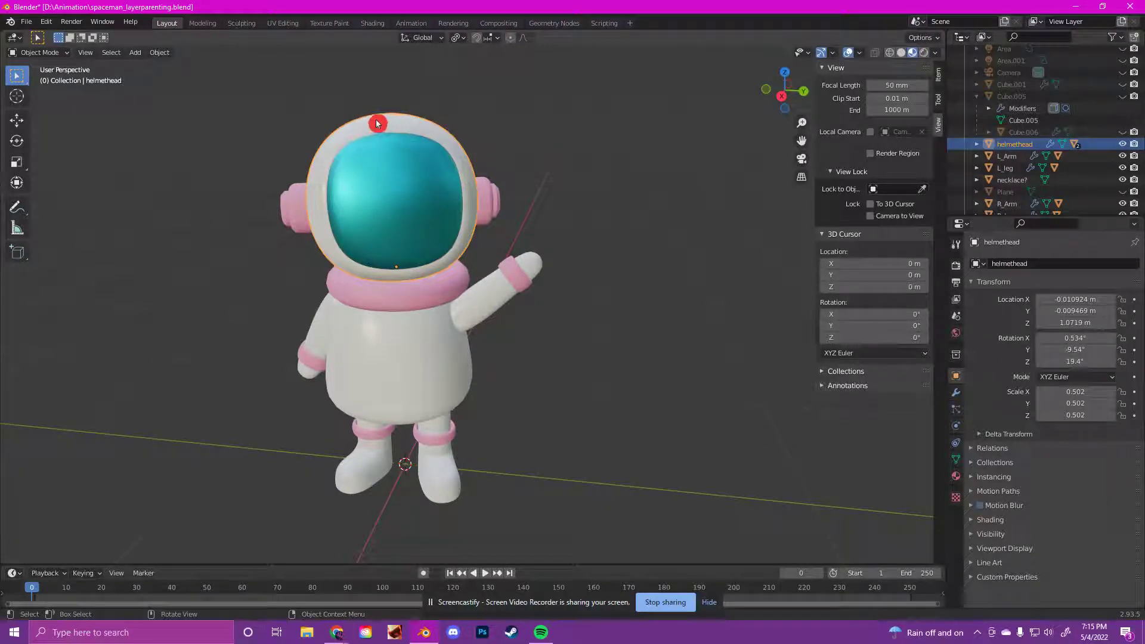
{"action": "left_click", "coordinate": [407, 295], "text": "shift"}
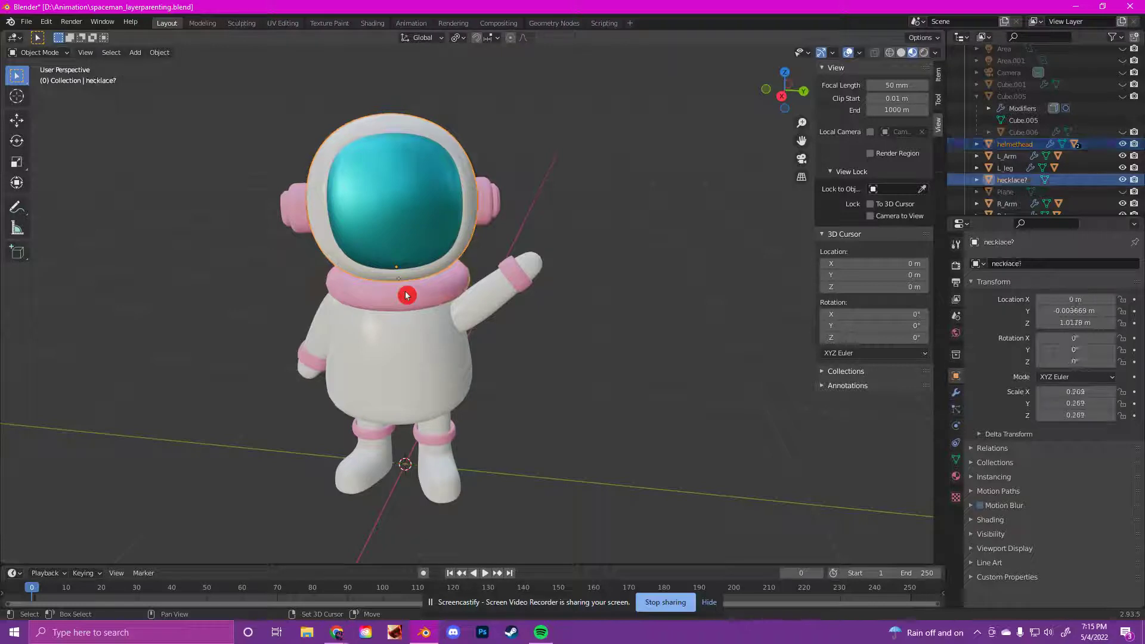
{"action": "key", "text": "ctrl+p"}
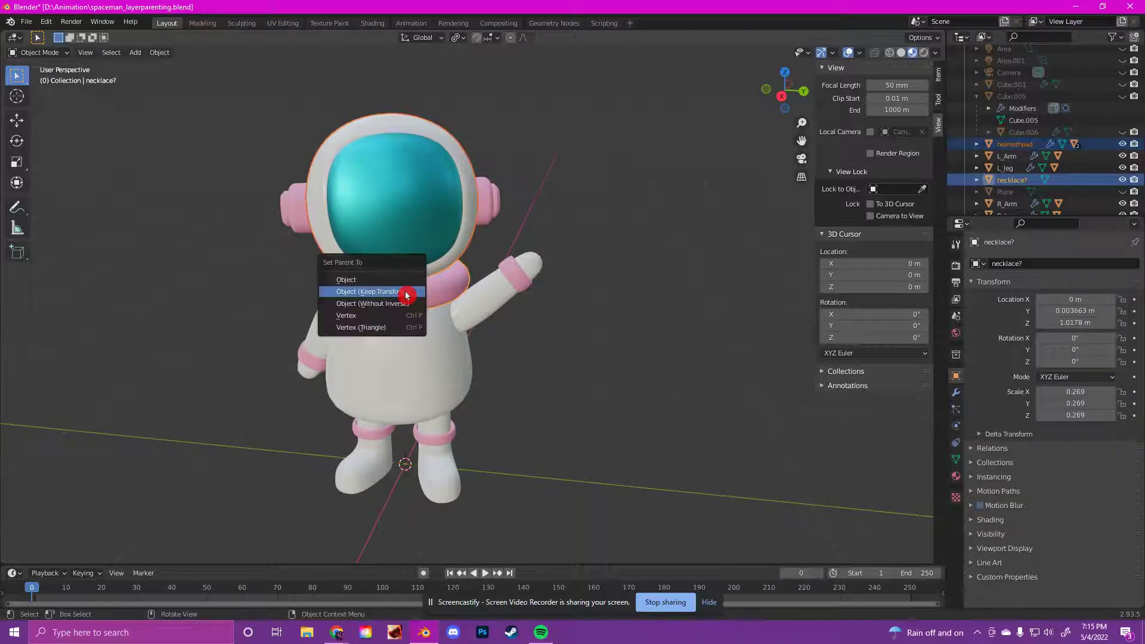
{"action": "left_click", "coordinate": [404, 295]}
{"action": "middle_click_drag", "start_coordinate": [485, 396], "coordinate": [533, 373]}
{"action": "left_click", "coordinate": [534, 370]}
Check the right wrist band's parent in Object Properties > Relations
{"action": "left_click", "coordinate": [437, 261]}
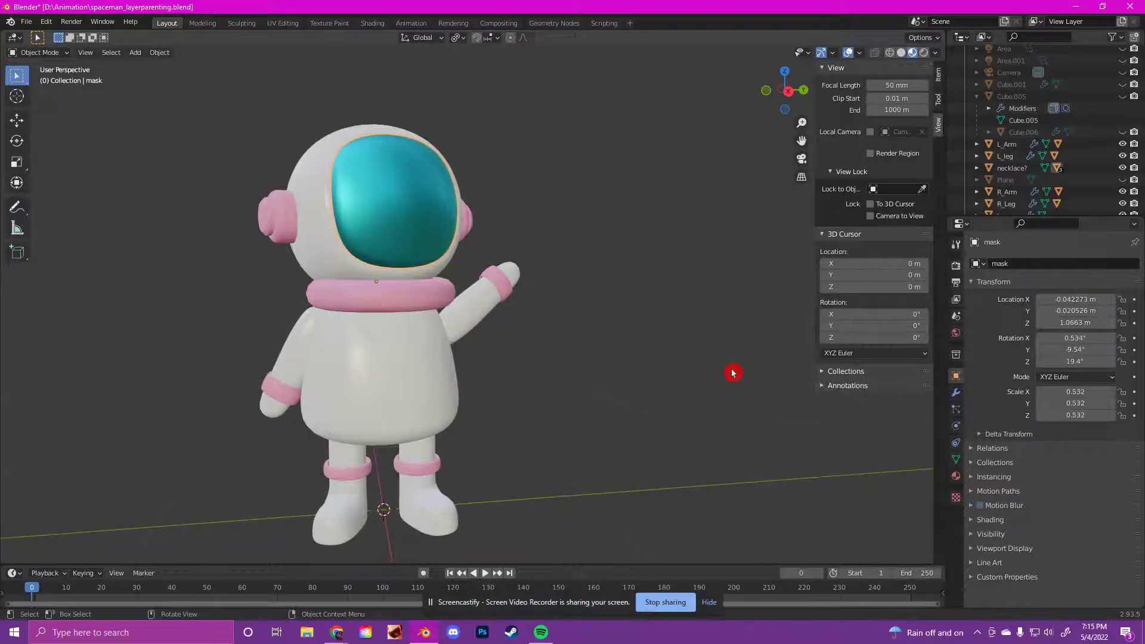
{"action": "left_click", "coordinate": [429, 461]}
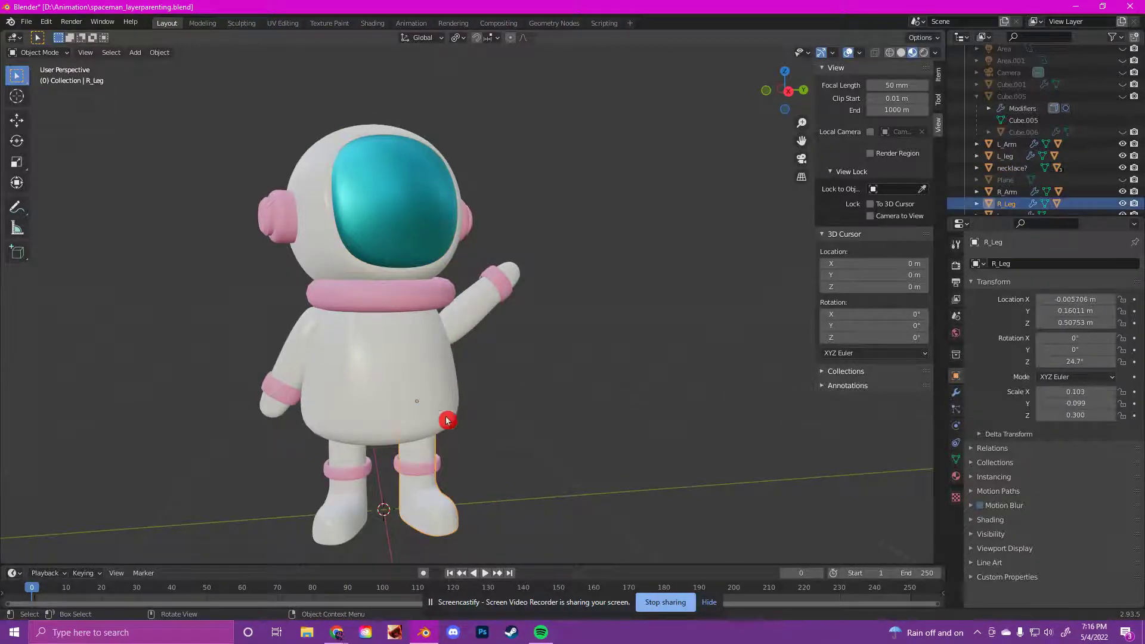
{"action": "left_click", "coordinate": [561, 309]}
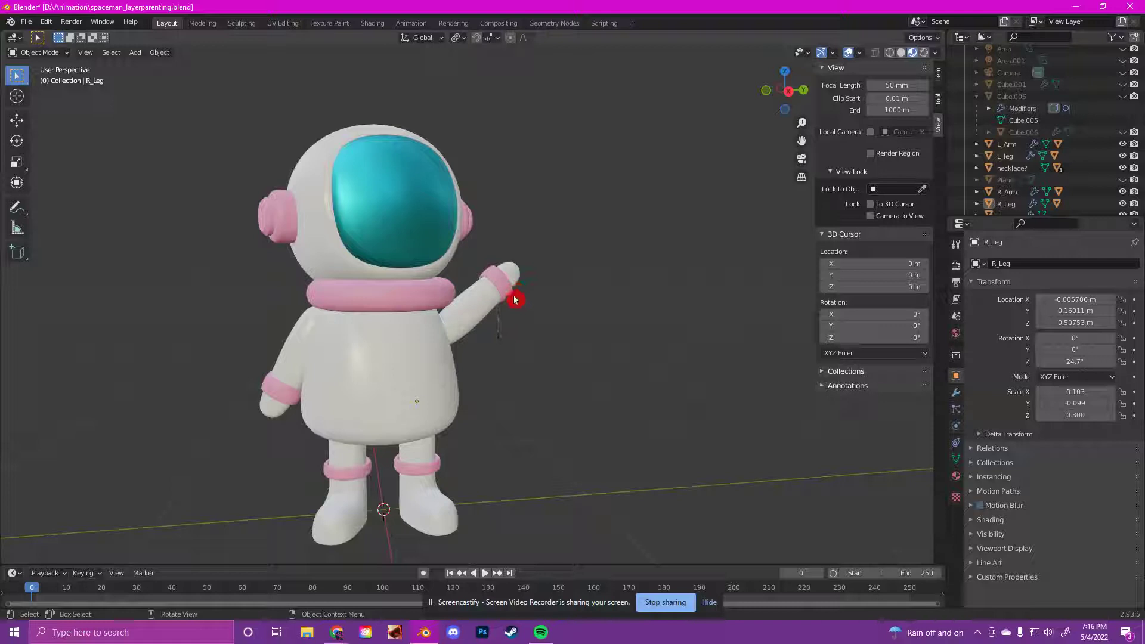
{"action": "left_click", "coordinate": [502, 283]}
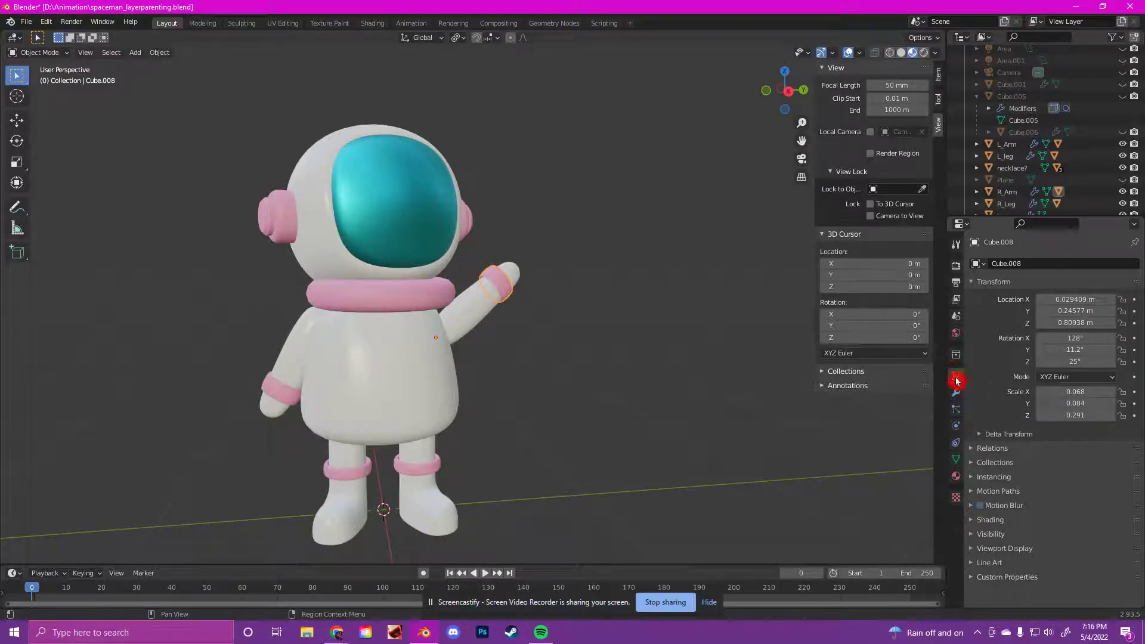
{"action": "left_click", "coordinate": [973, 449]}
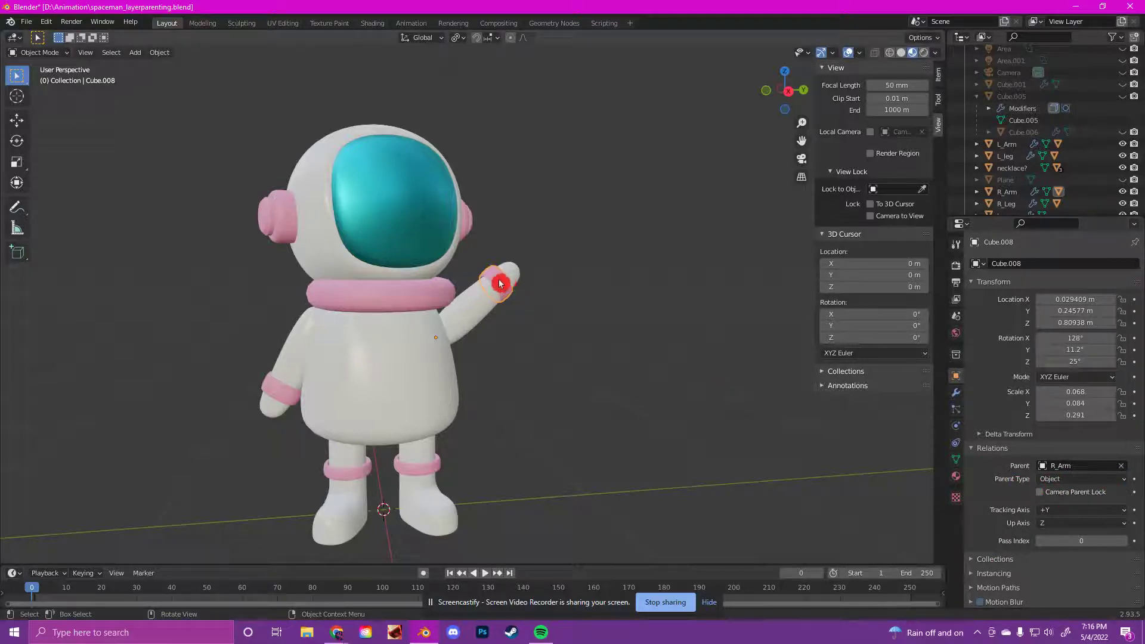
{"action": "left_click", "coordinate": [1121, 465]}
{"action": "left_click", "coordinate": [482, 319]}
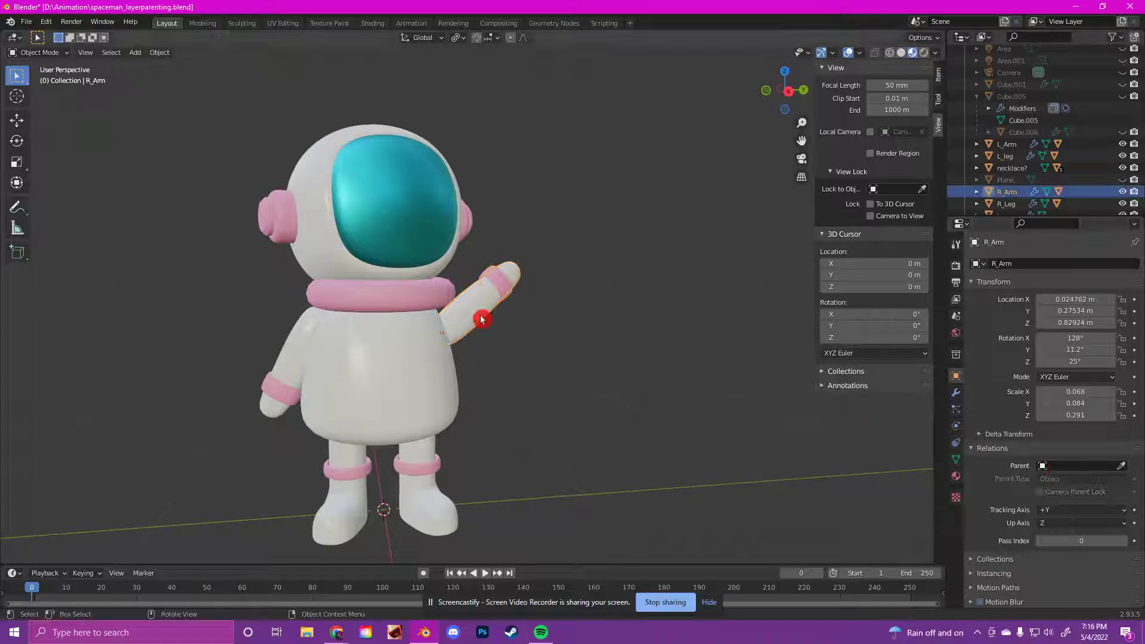
Check the parents of the left wrist band, both ankle bands and ear pieces, then select the helmet
{"action": "left_click", "coordinate": [282, 386]}
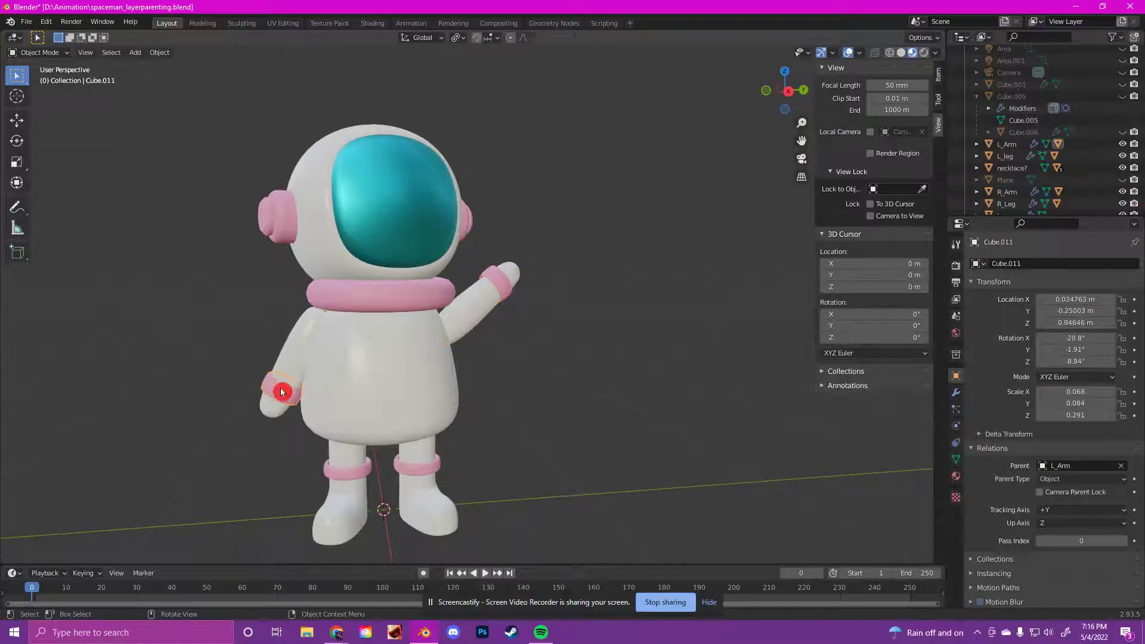
{"action": "left_click", "coordinate": [424, 473], "text": "shift"}
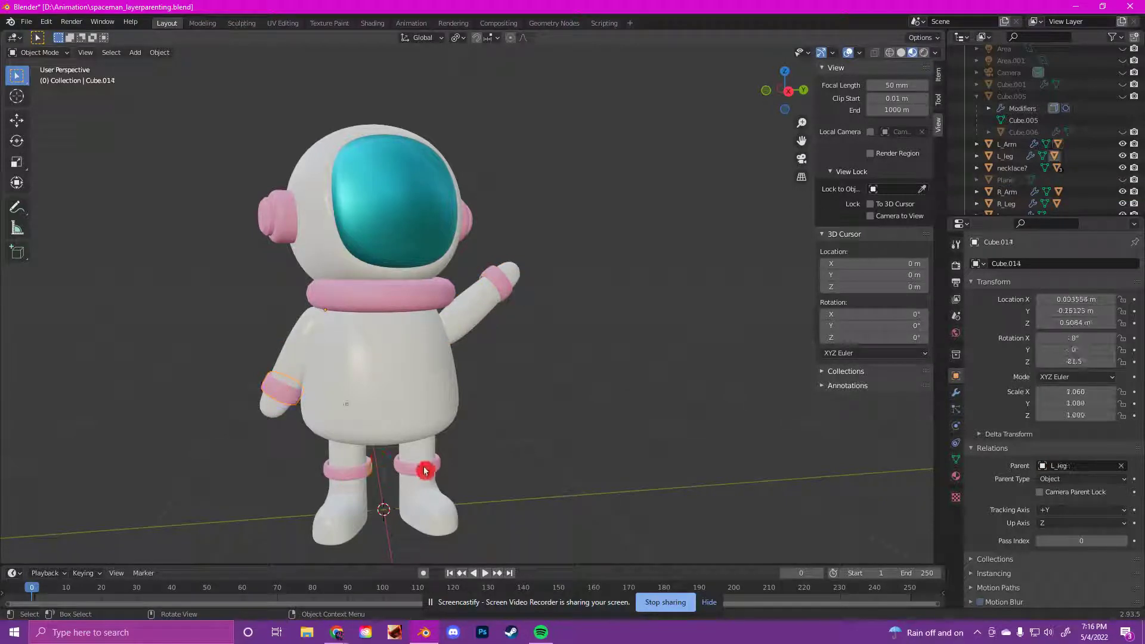
{"action": "left_click", "coordinate": [425, 472]}
{"action": "scroll", "coordinate": [338, 239], "scroll_direction": "up", "scroll_amount": 2}
{"action": "left_click", "coordinate": [390, 203]}
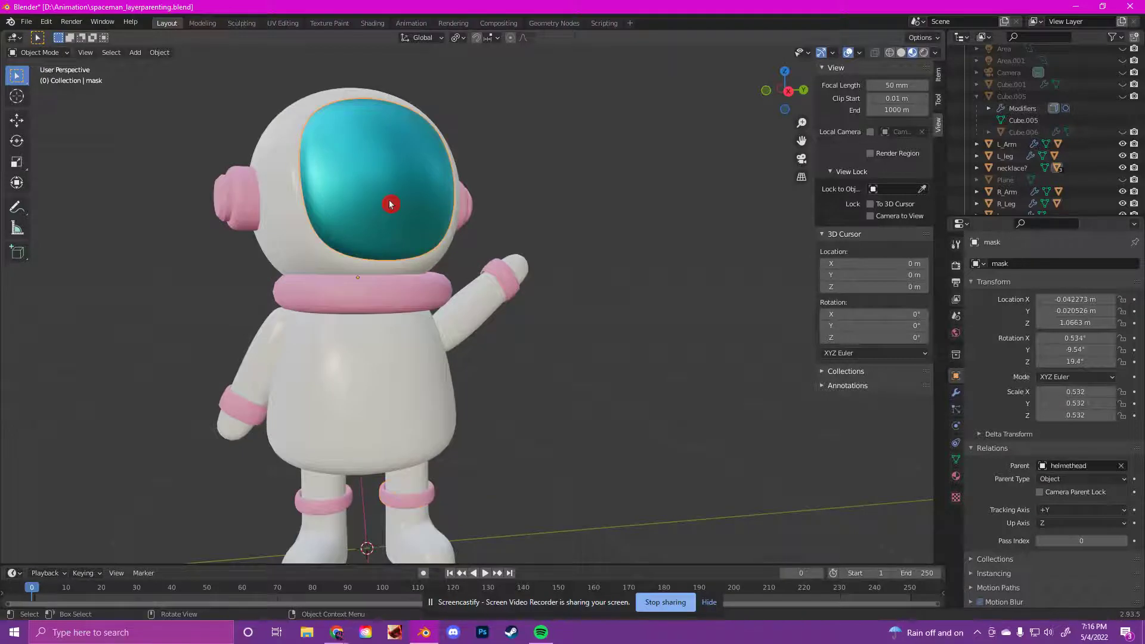
{"action": "left_click", "coordinate": [241, 198], "text": "shift"}
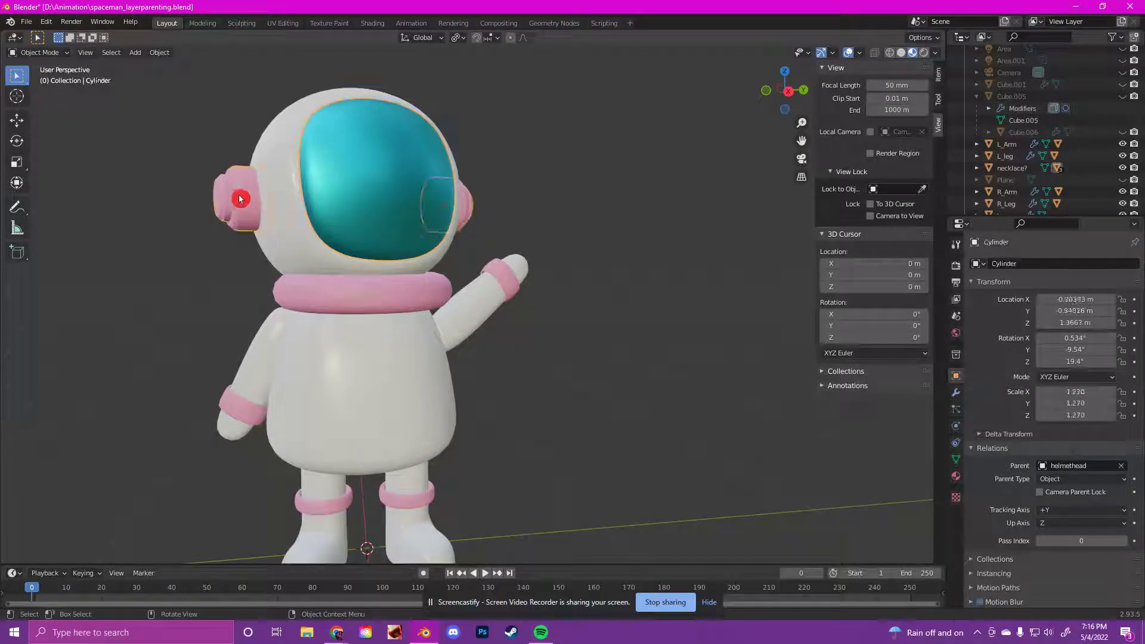
{"action": "scroll", "coordinate": [331, 218], "scroll_direction": "down", "scroll_amount": 1}
{"action": "left_click", "coordinate": [322, 229], "text": "shift"}
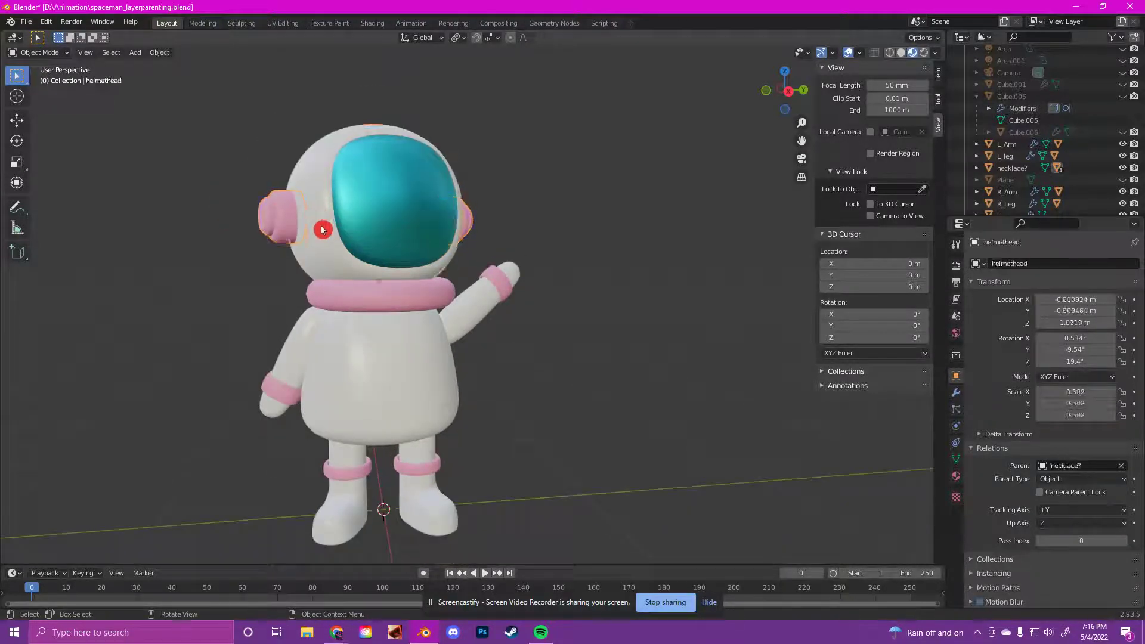
{"action": "left_click", "coordinate": [322, 229]}
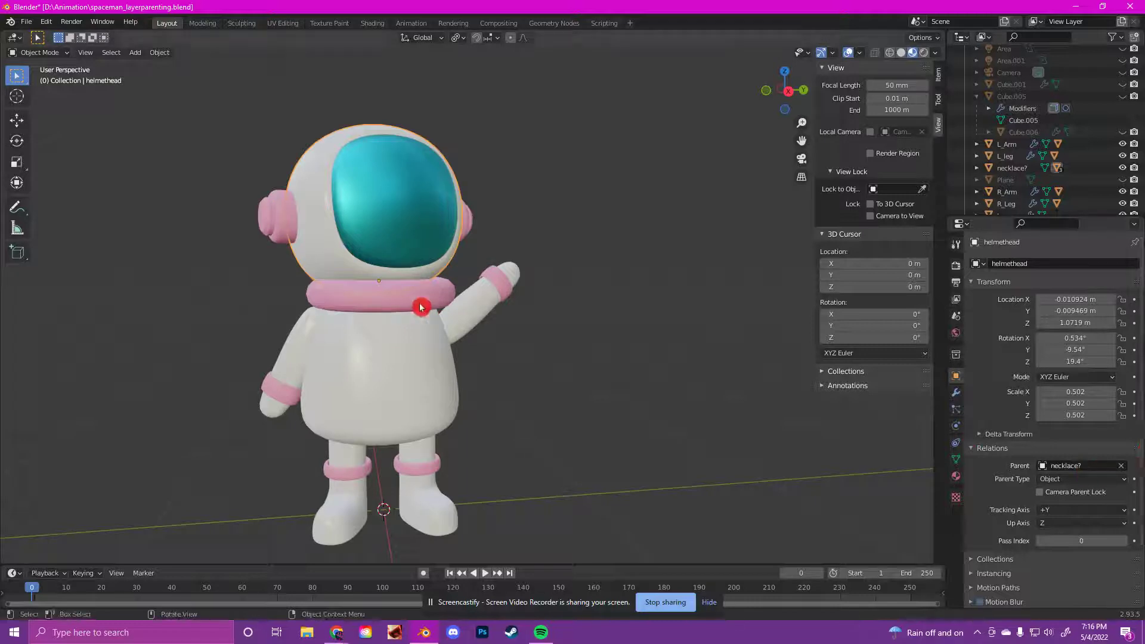
Select the necklace ring, both arms and both legs together
{"action": "left_click", "coordinate": [555, 329]}
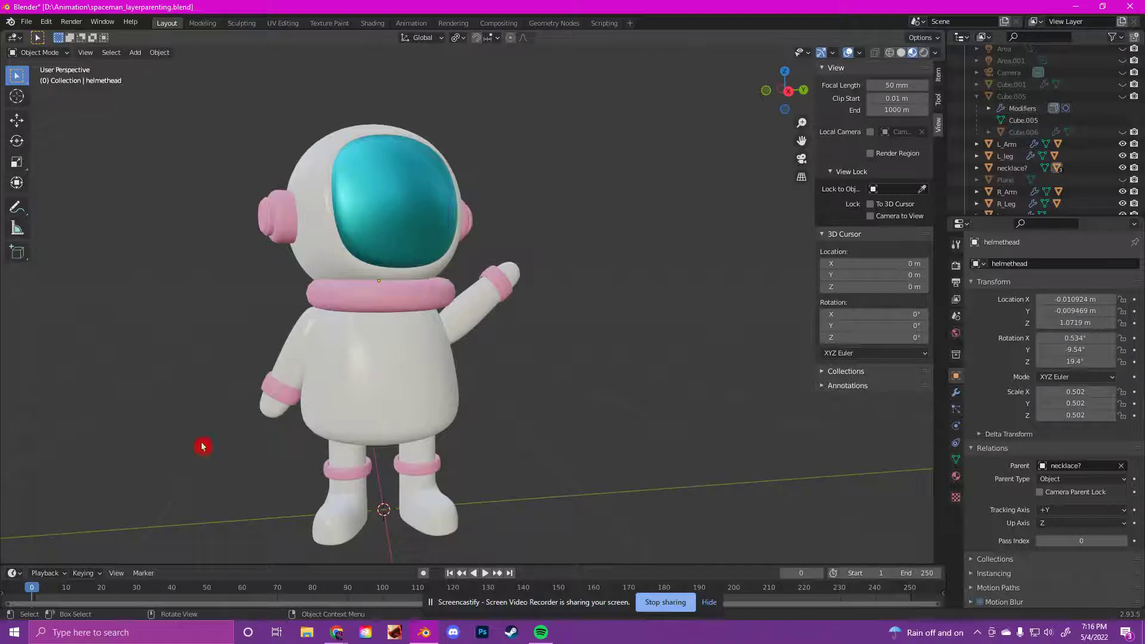
{"action": "left_click", "coordinate": [383, 350]}
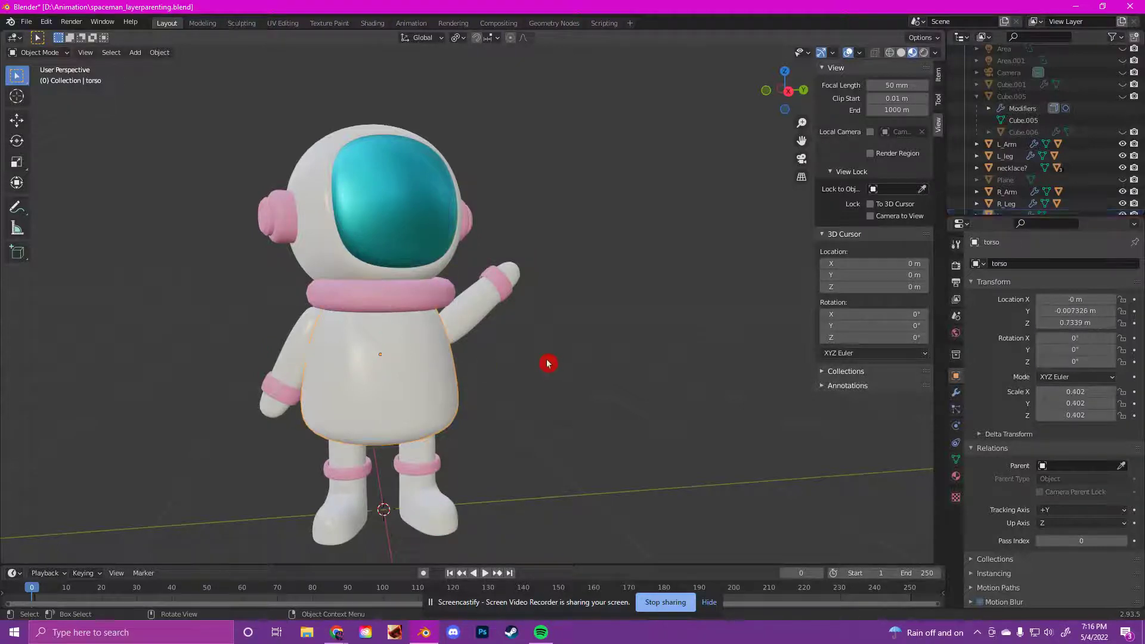
{"action": "left_click", "coordinate": [547, 363]}
{"action": "left_click", "coordinate": [382, 302]}
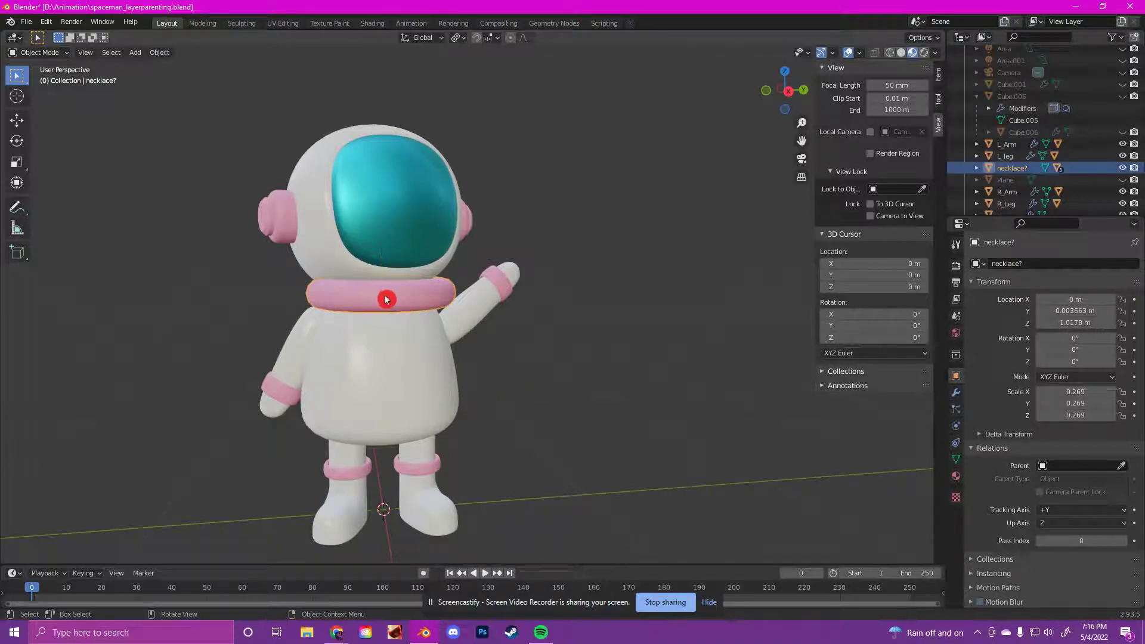
{"action": "left_click", "coordinate": [294, 353], "text": "shift"}
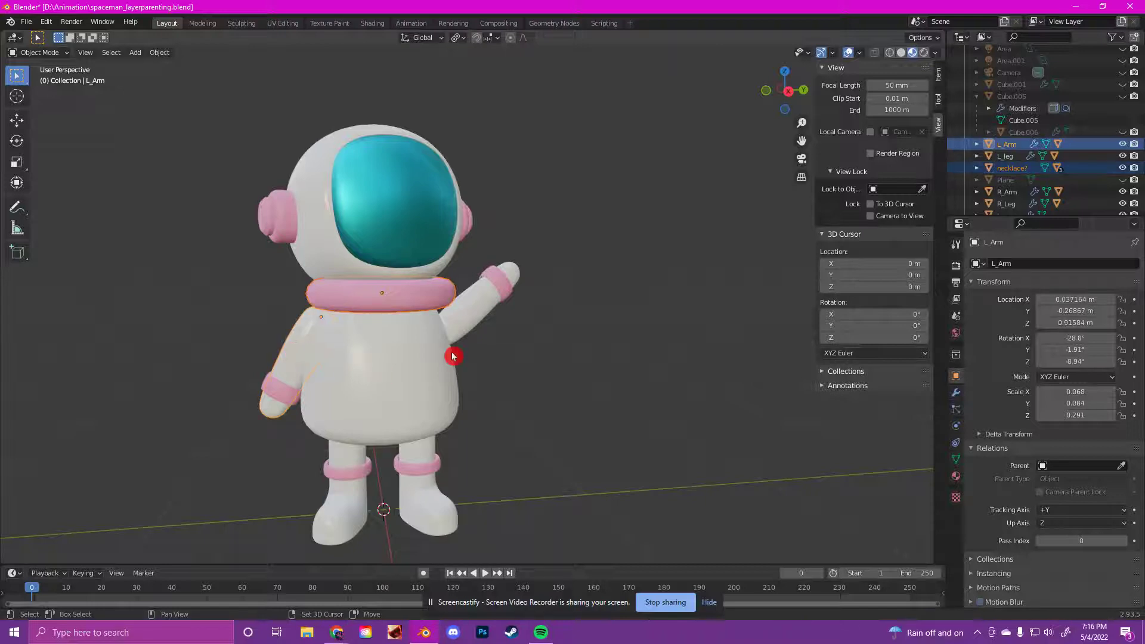
{"action": "left_click", "coordinate": [467, 316], "text": "shift"}
{"action": "left_click", "coordinate": [341, 457], "text": "shift"}
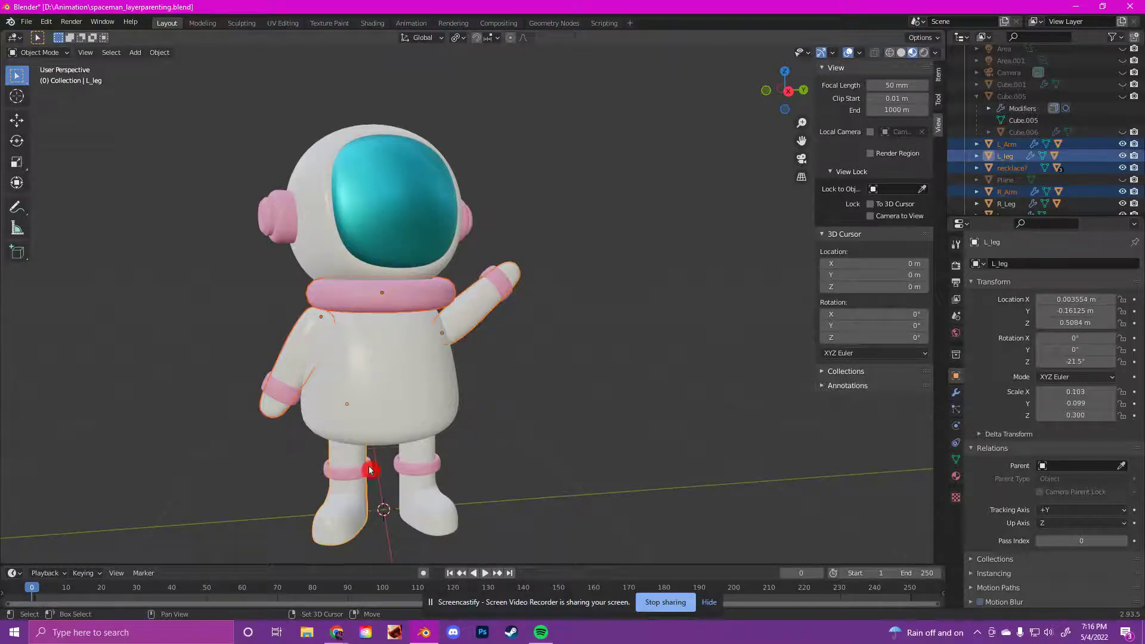
{"action": "left_click", "coordinate": [428, 456], "text": "shift"}
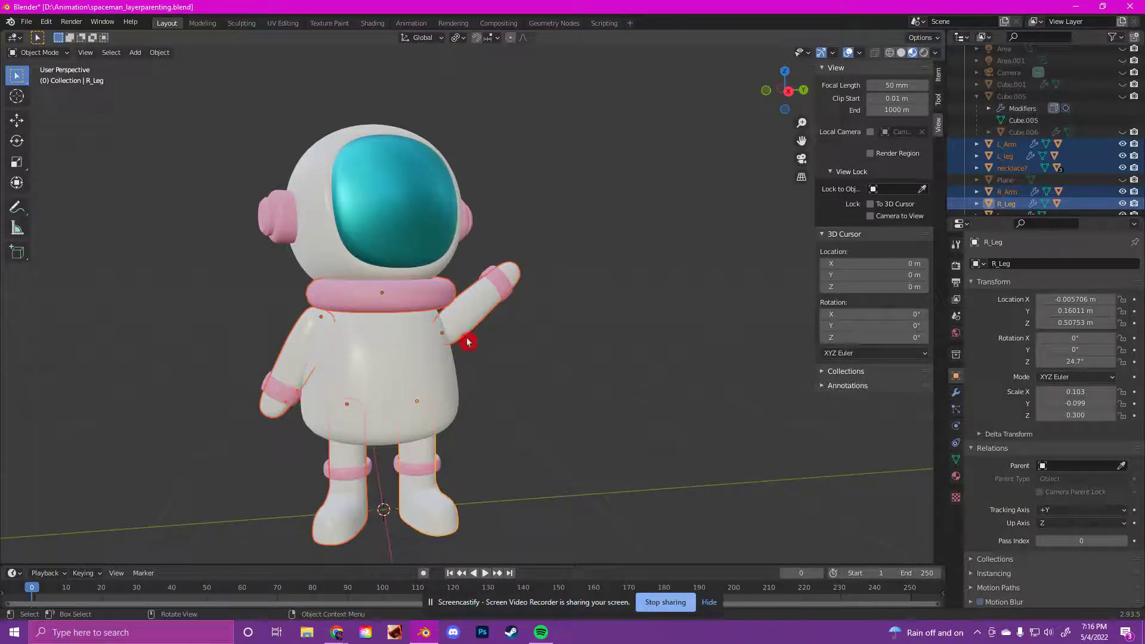
Parent them to the torso with Object (Keep Transform), then deselect
{"action": "left_click", "coordinate": [370, 359], "text": "shift"}
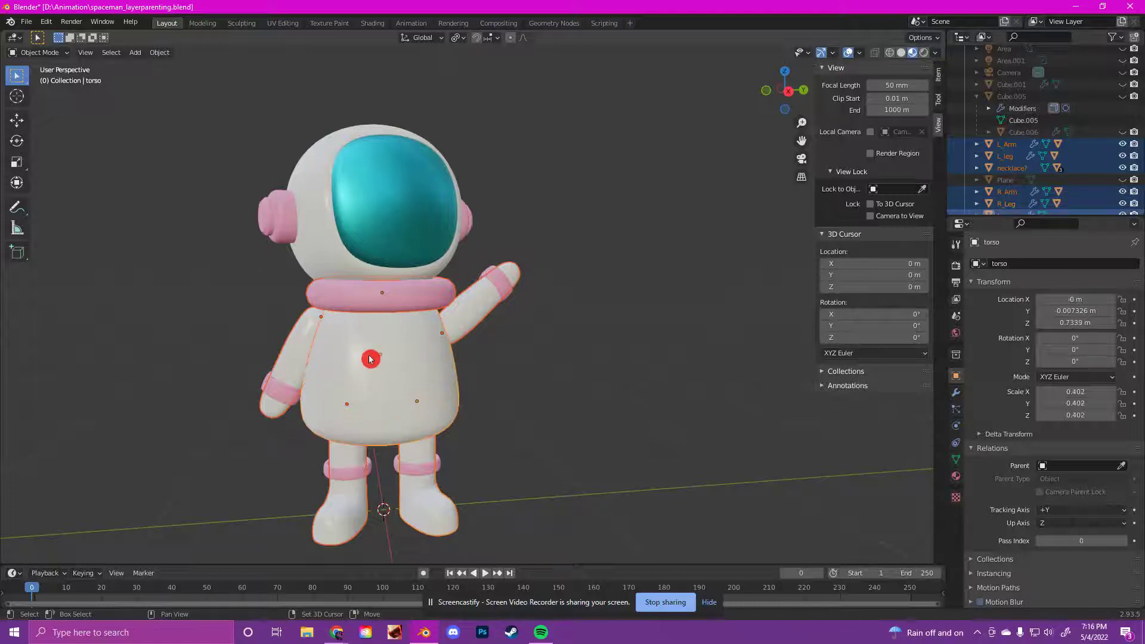
{"action": "key", "text": "ctrl+p"}
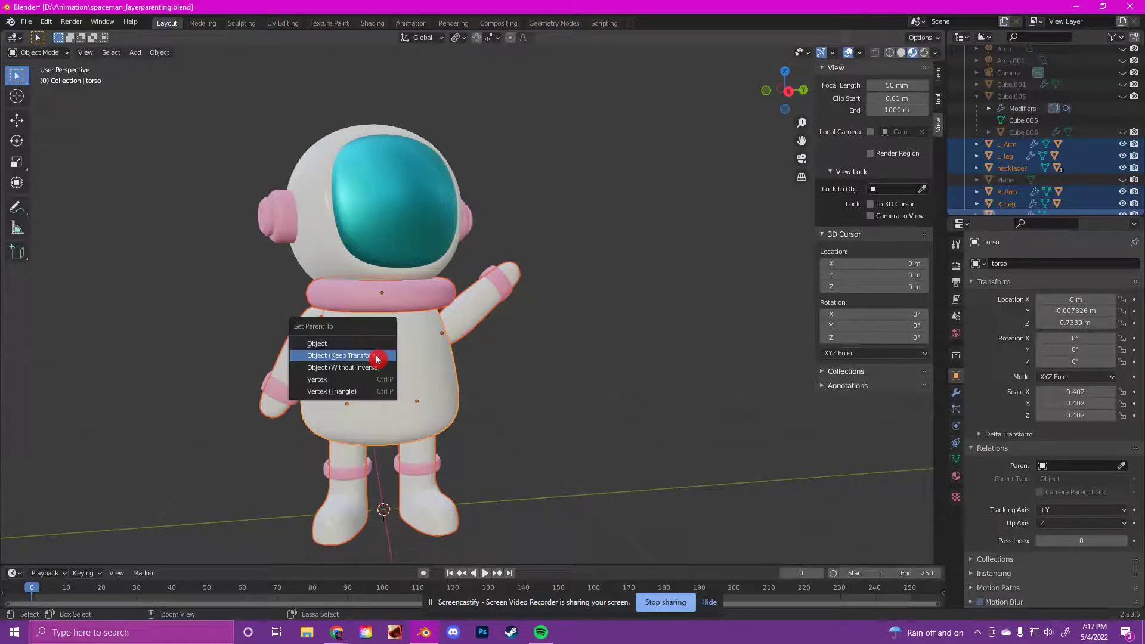
{"action": "left_click", "coordinate": [346, 345]}
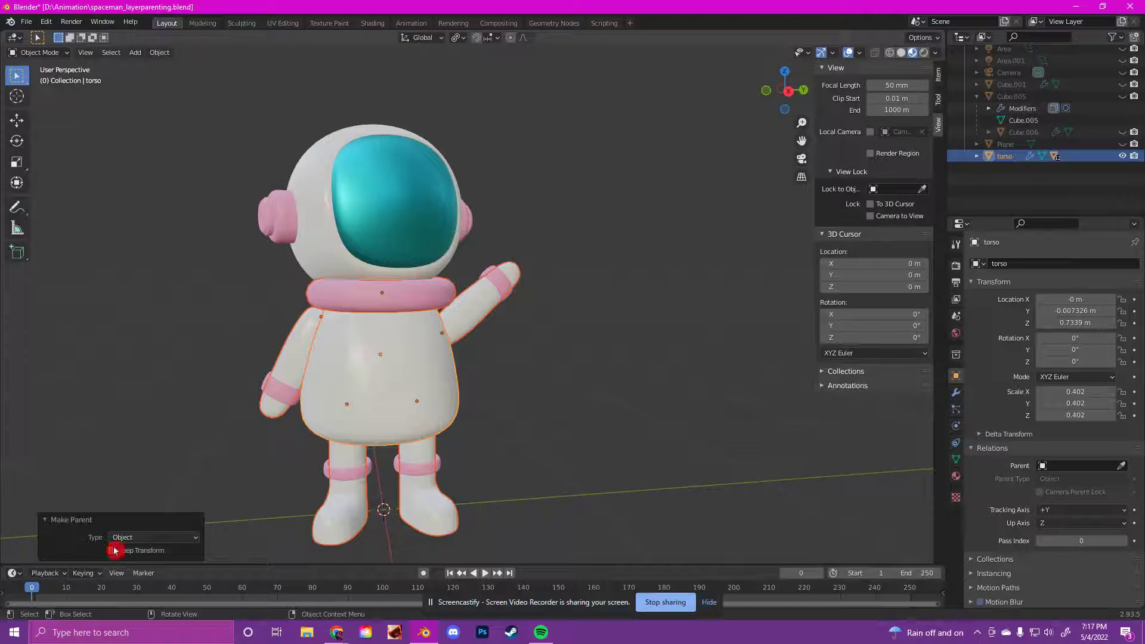
{"action": "left_click", "coordinate": [145, 539]}
{"action": "left_click", "coordinate": [146, 539]}
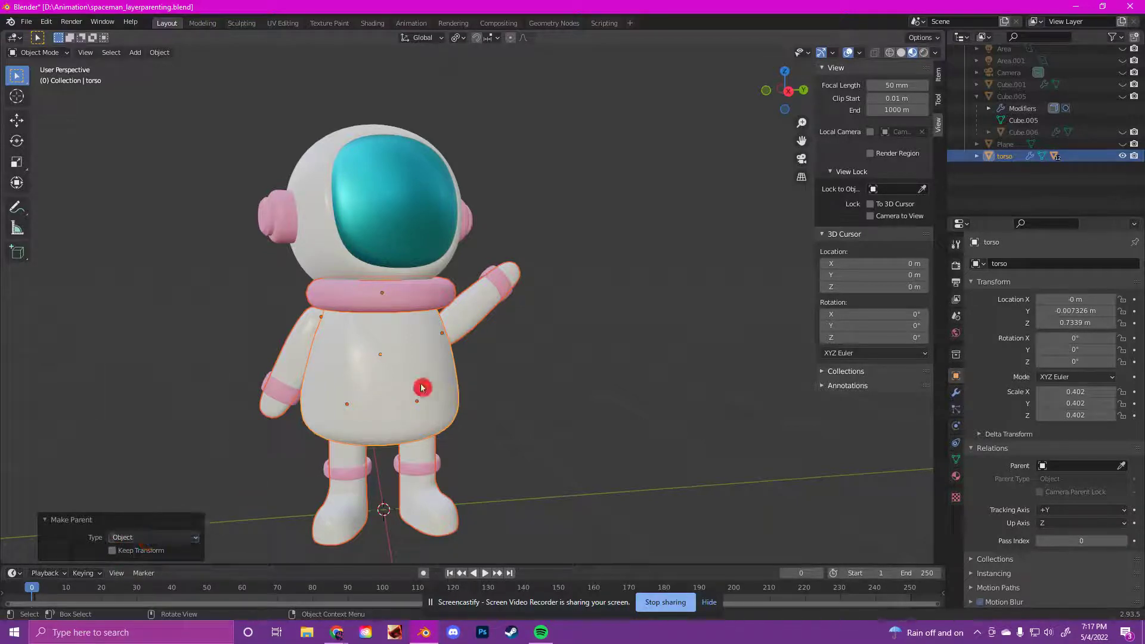
{"action": "key", "text": "ctrl+p"}
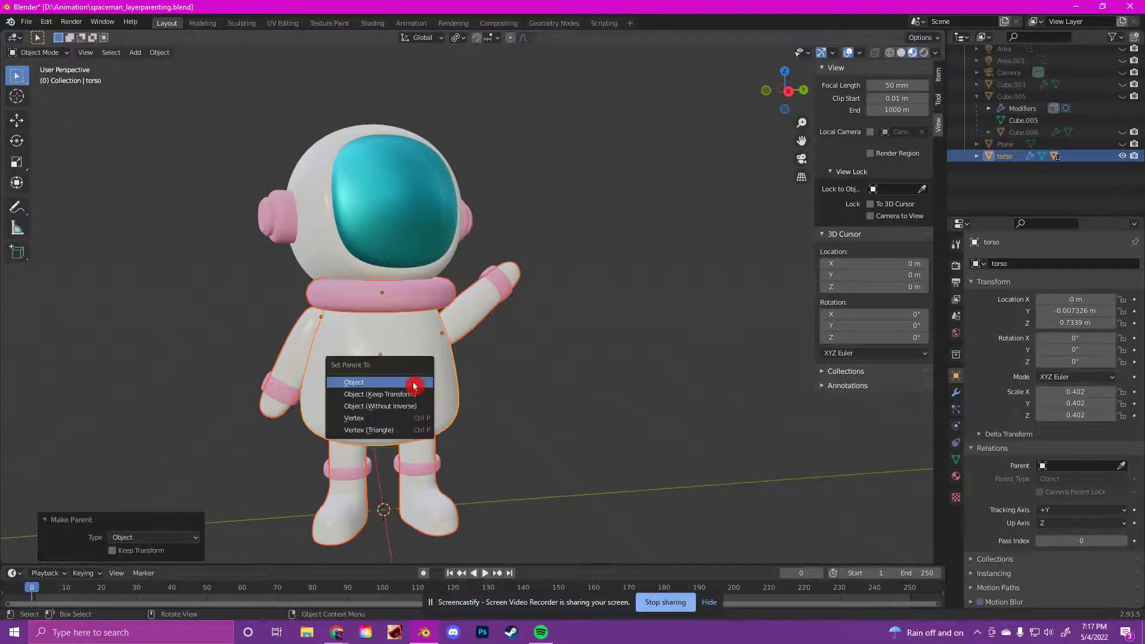
{"action": "left_click", "coordinate": [393, 395]}
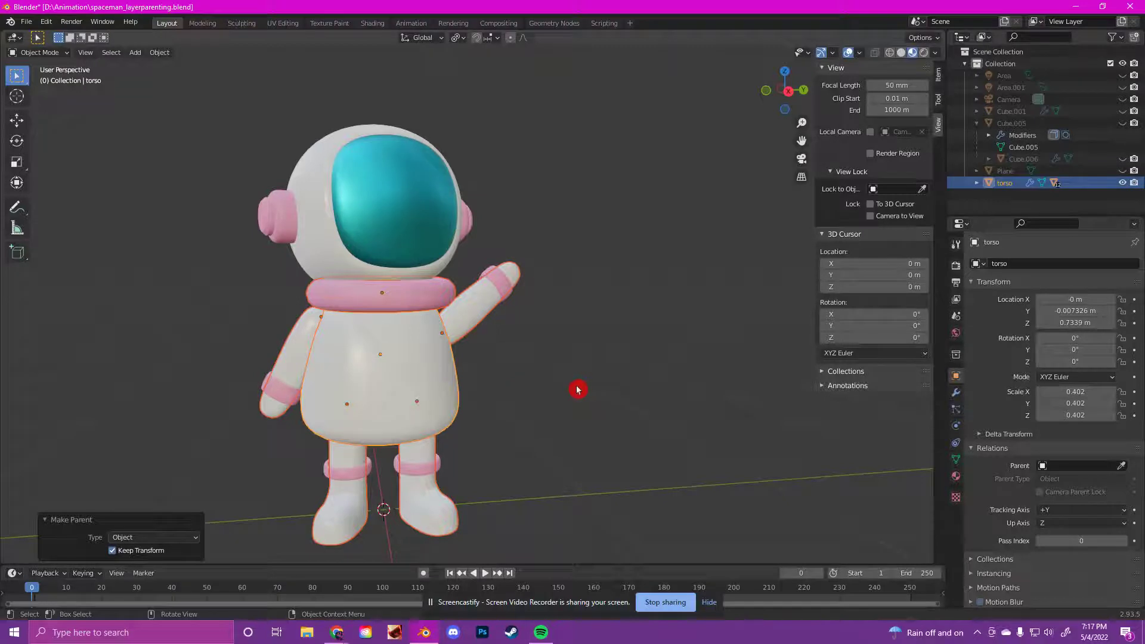
{"action": "left_click", "coordinate": [578, 390]}
Check the Parent field of the visor, both arms, right leg, helmet and earpiece
{"action": "left_click", "coordinate": [412, 206]}
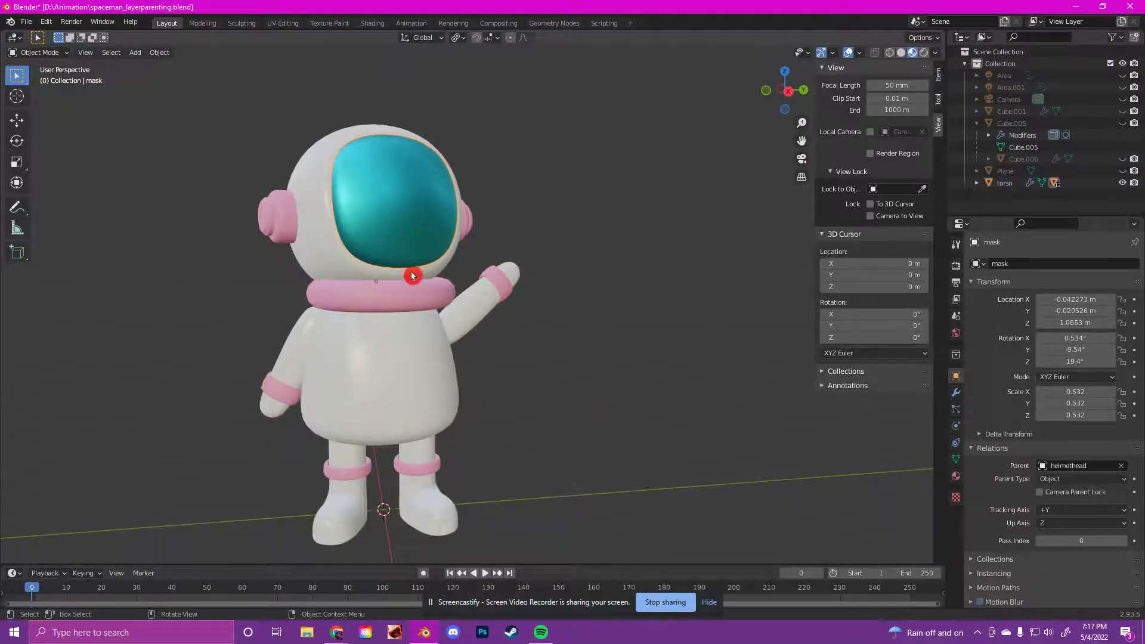
{"action": "left_click", "coordinate": [469, 320]}
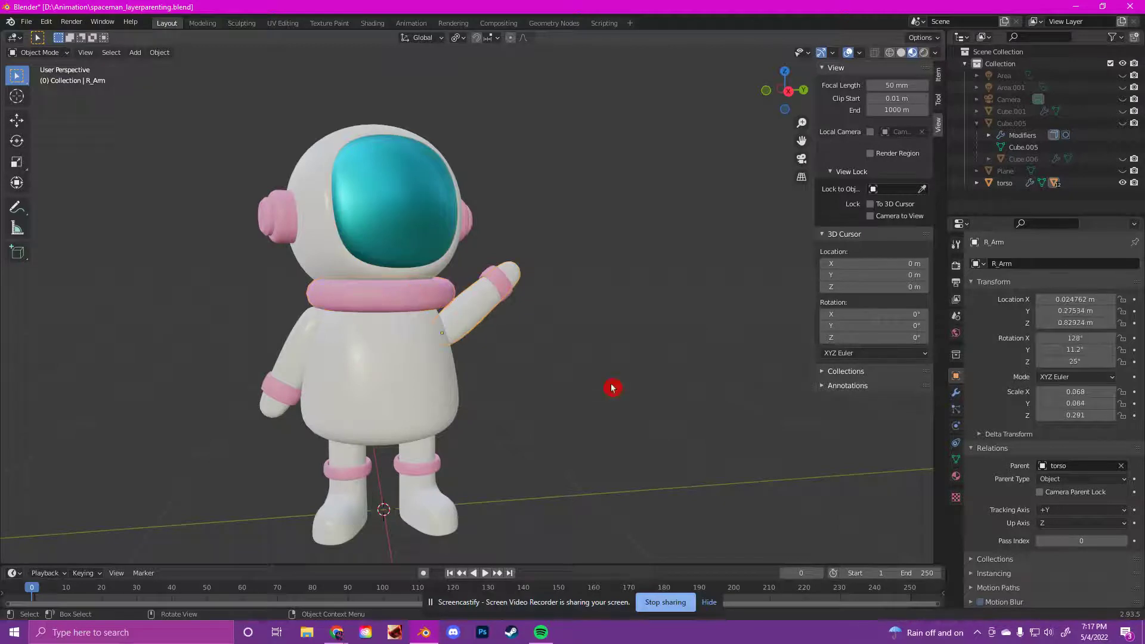
{"action": "left_click", "coordinate": [299, 362]}
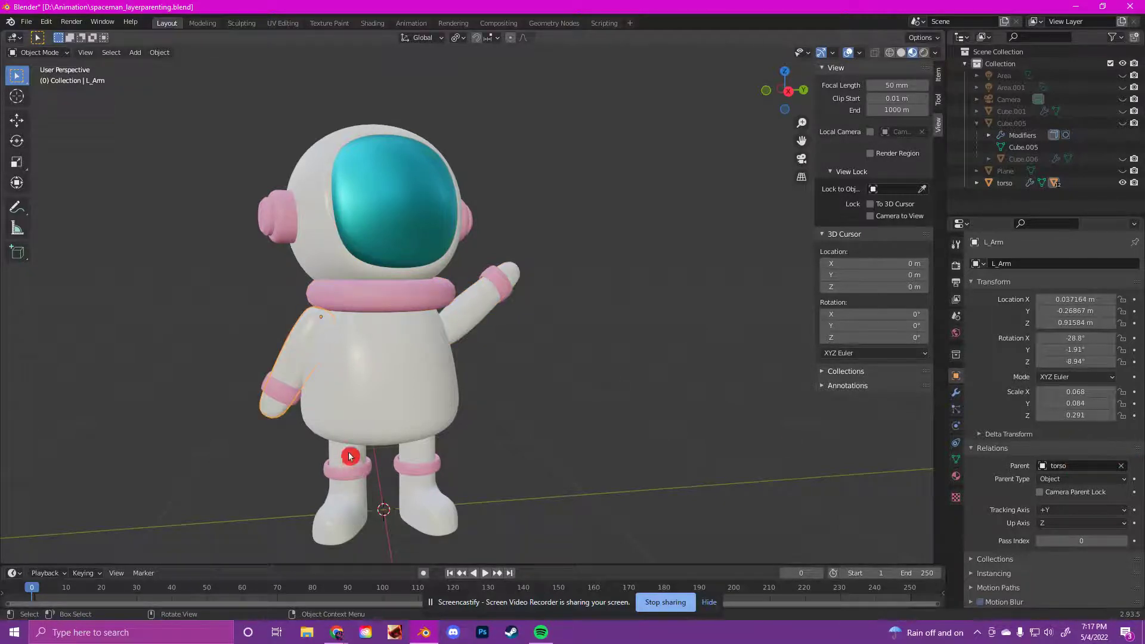
{"action": "left_click", "coordinate": [350, 457]}
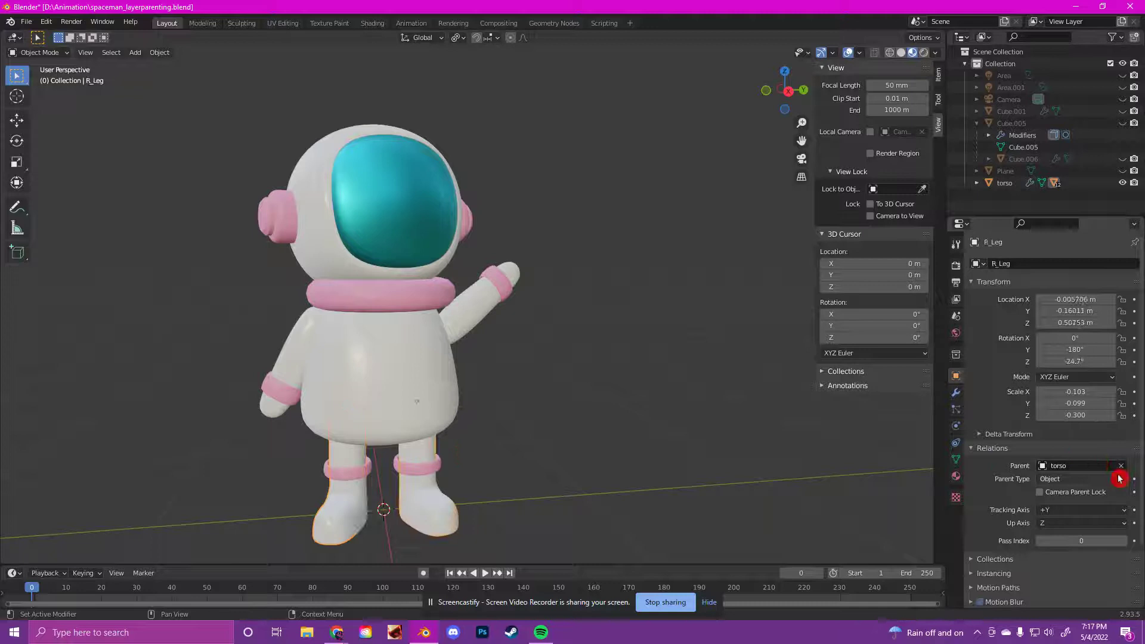
{"action": "left_click", "coordinate": [384, 221]}
{"action": "left_click", "coordinate": [317, 232]}
{"action": "left_click", "coordinate": [457, 261]}
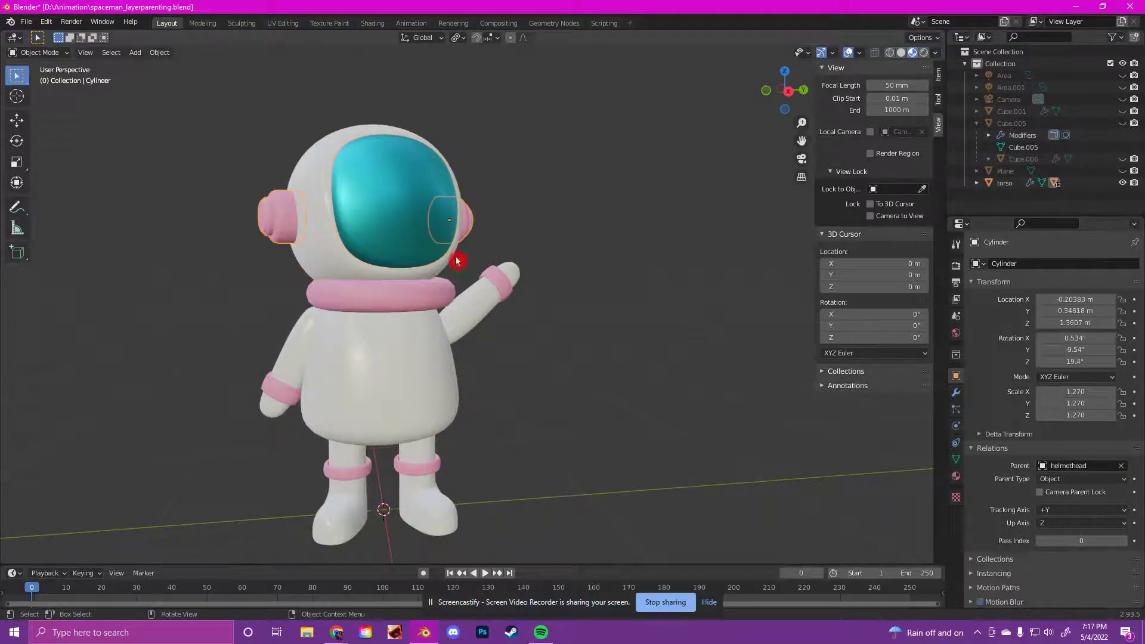
Switch to Right Orthographic view (Numpad 3) and select the visor
{"action": "left_click", "coordinate": [664, 289]}
{"action": "key", "text": "KP_3"}
{"action": "left_click", "coordinate": [363, 206]}
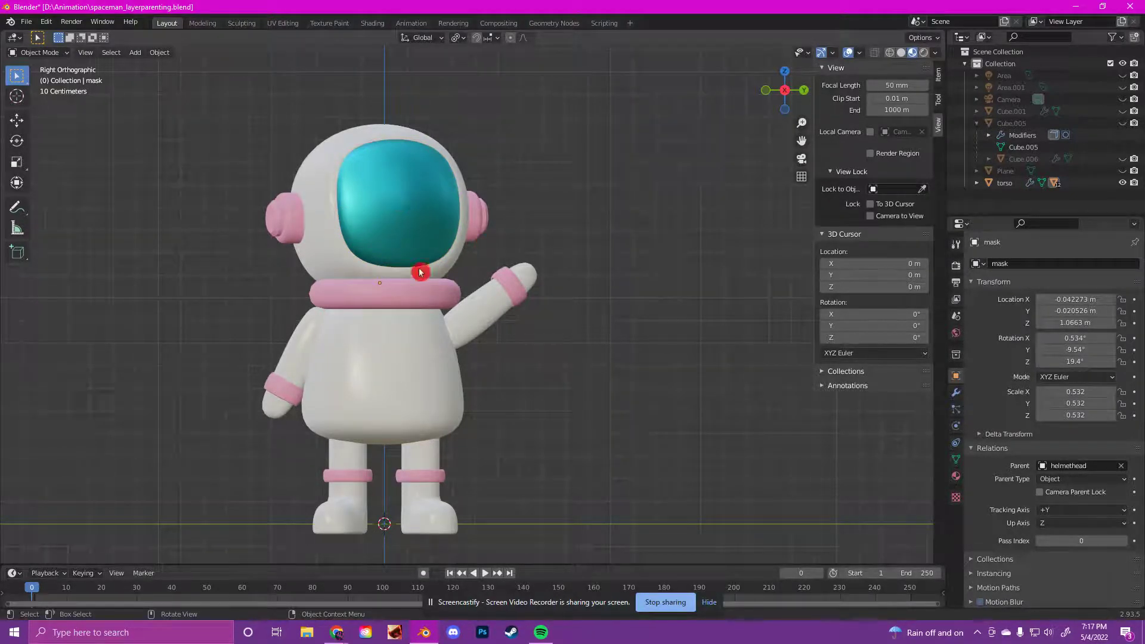
Rotate the raised right arm down beside the torso and move it up to the shoulder
{"action": "left_click", "coordinate": [497, 306]}
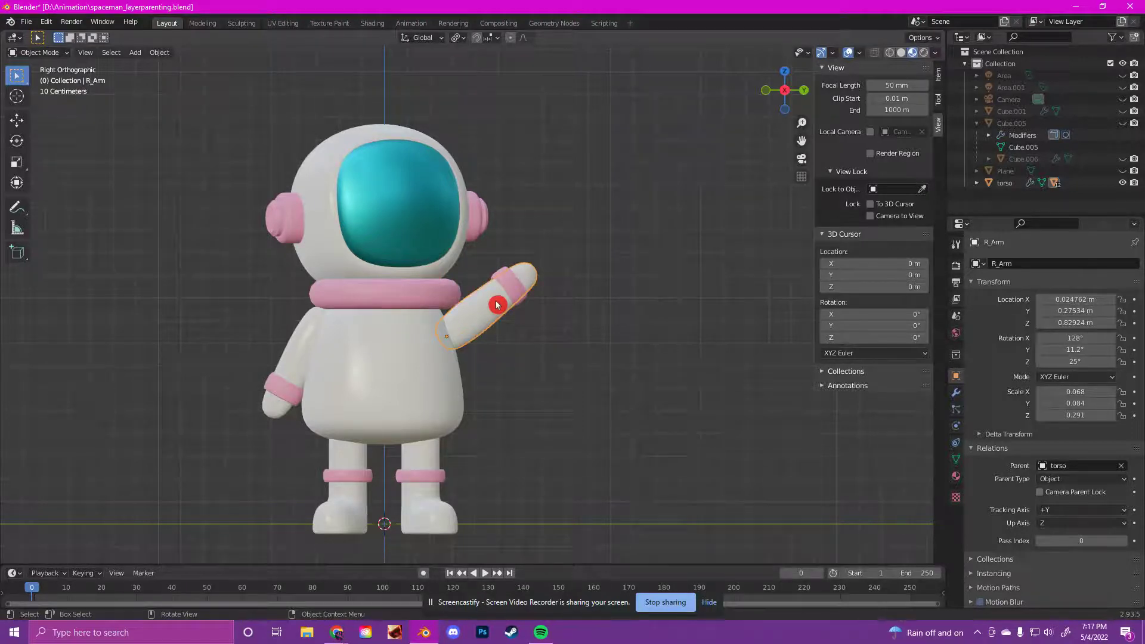
{"action": "key", "text": "r"}
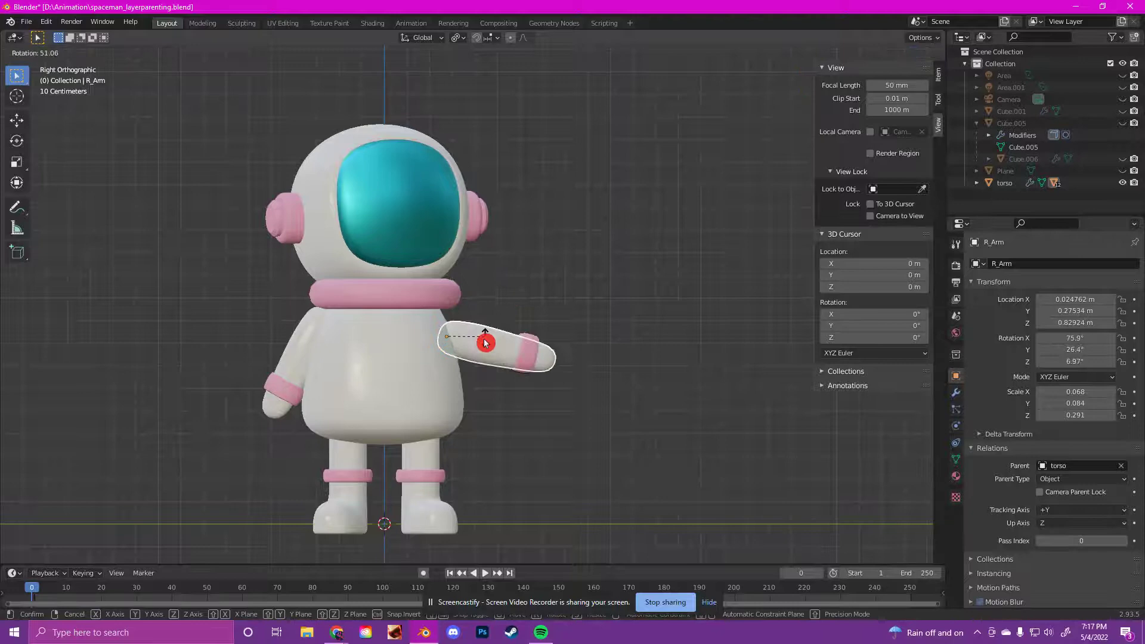
{"action": "left_click", "coordinate": [472, 373]}
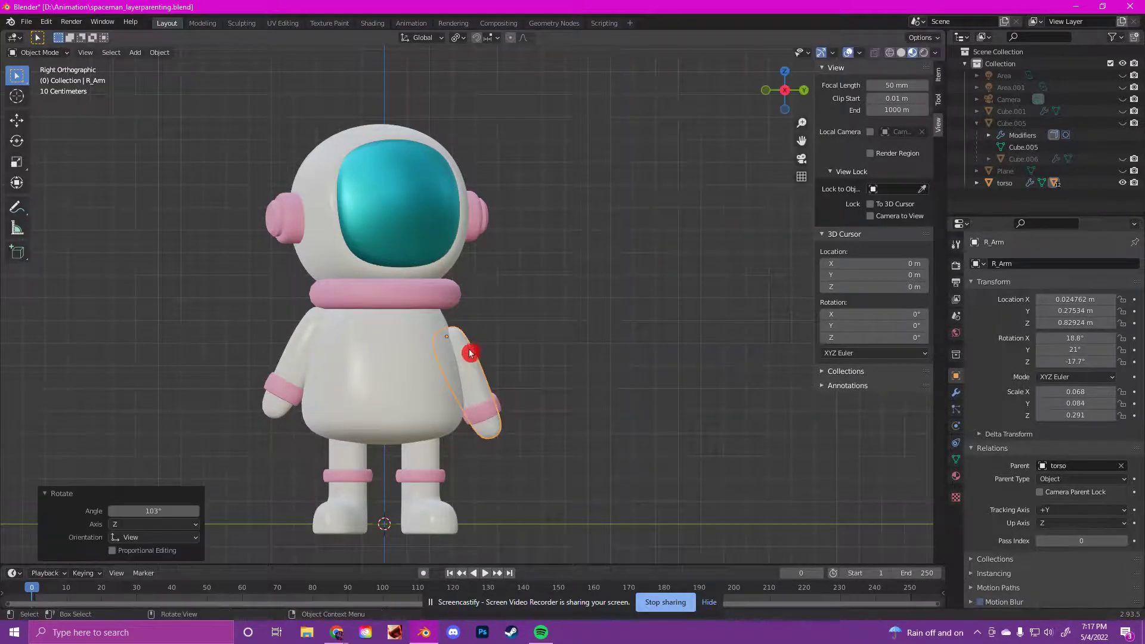
{"action": "key", "text": "g"}
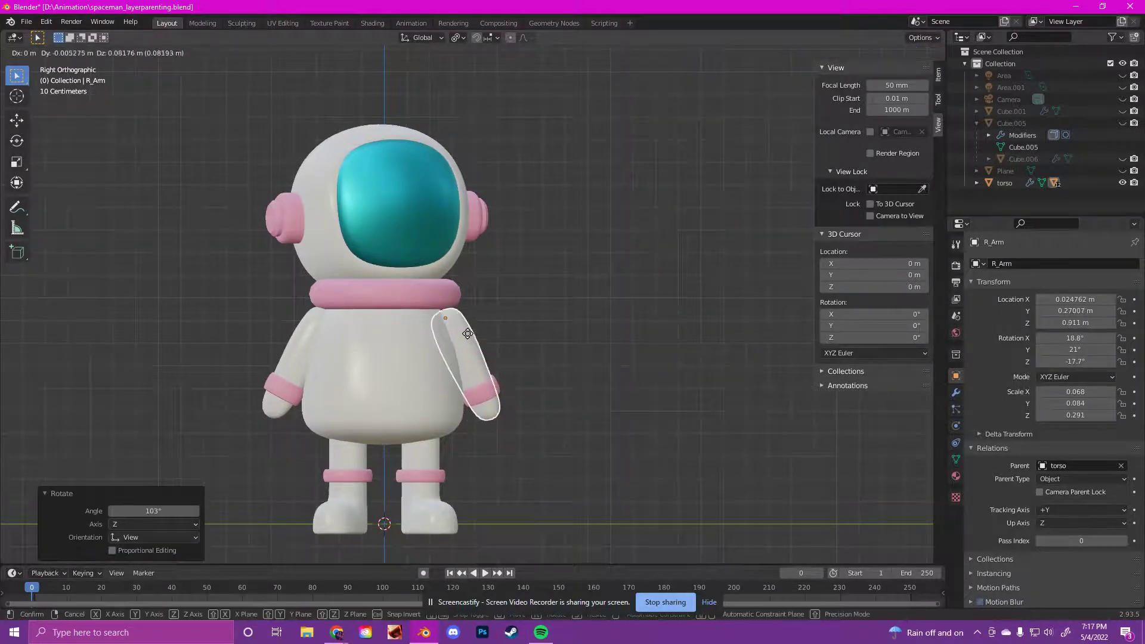
{"action": "left_click", "coordinate": [468, 332]}
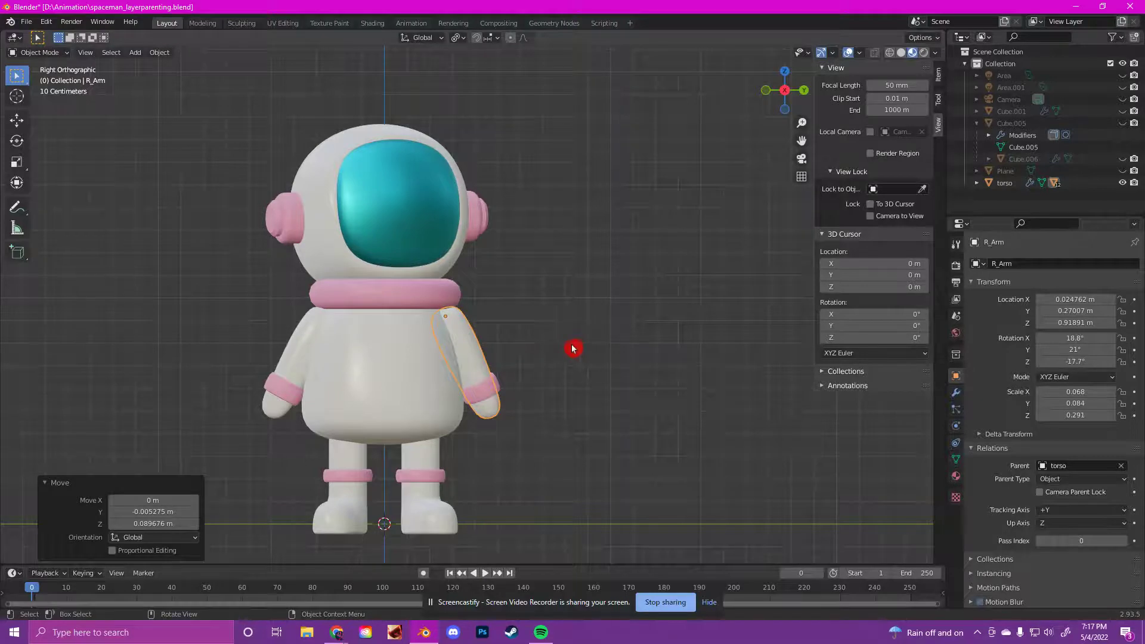
Check the pose in front and back ortho views, then orbit to face the visor
{"action": "key", "text": "KP_1"}
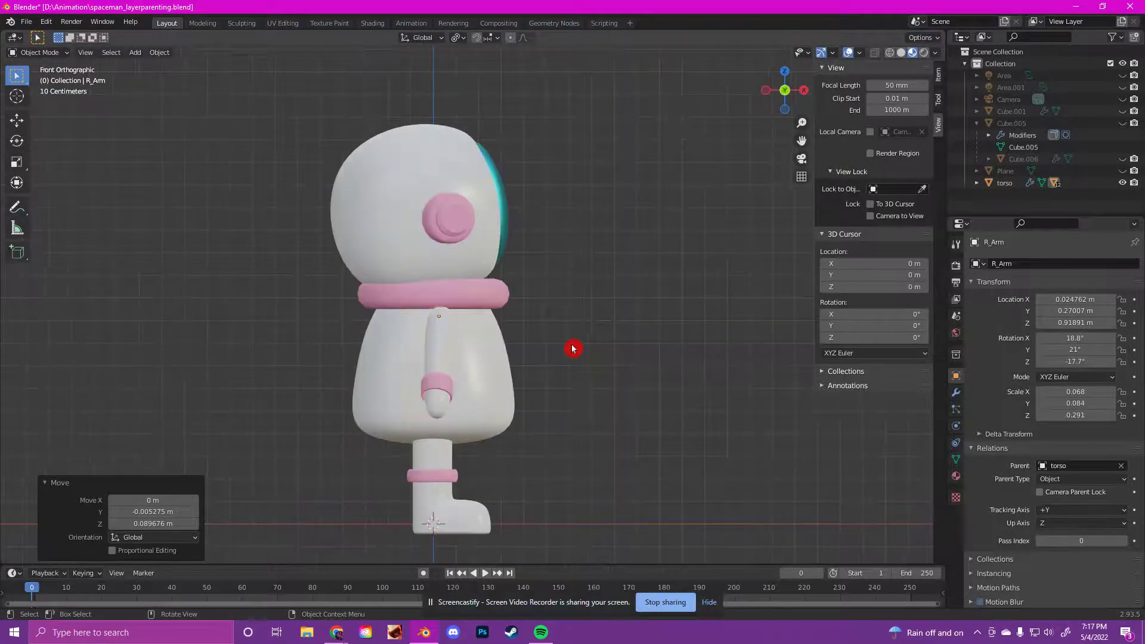
{"action": "left_click", "coordinate": [785, 90]}
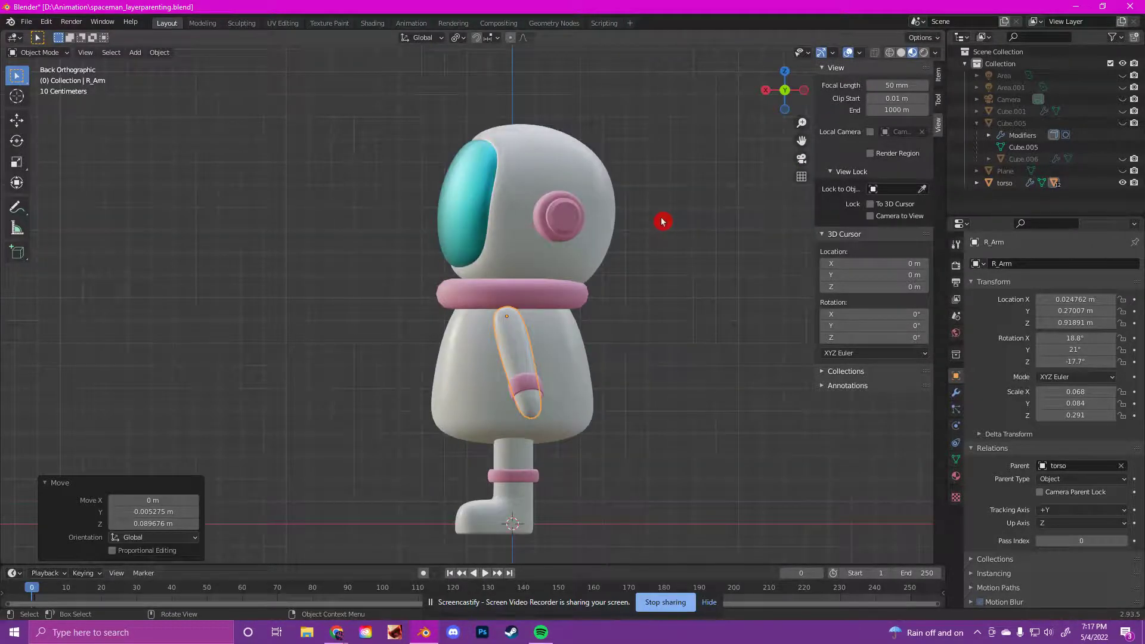
{"action": "left_click", "coordinate": [773, 99]}
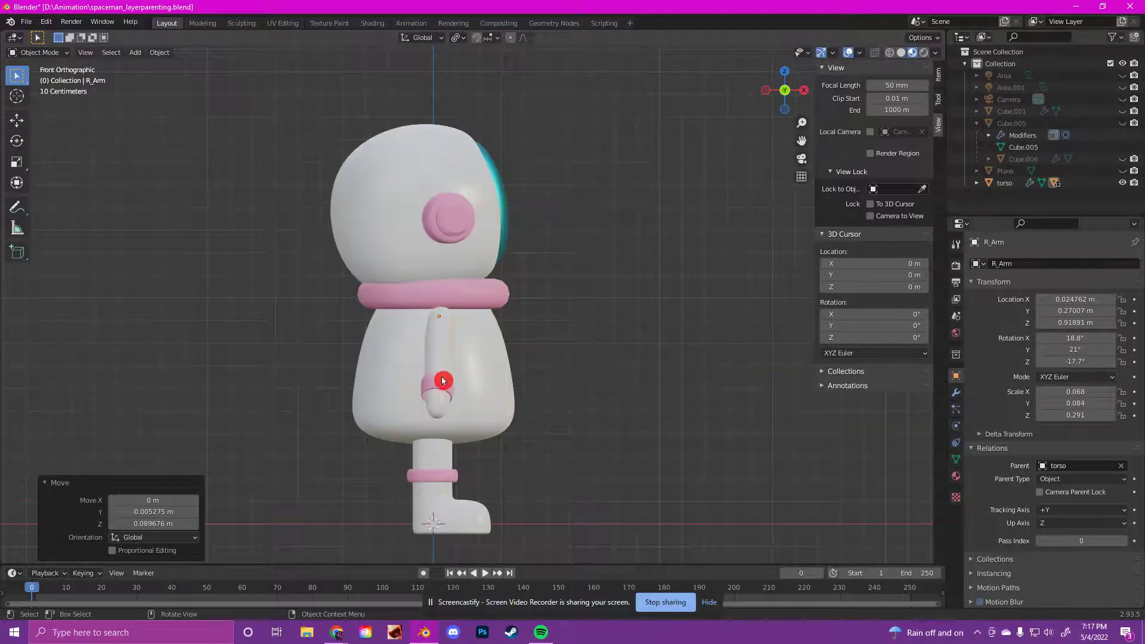
{"action": "left_click", "coordinate": [609, 346]}
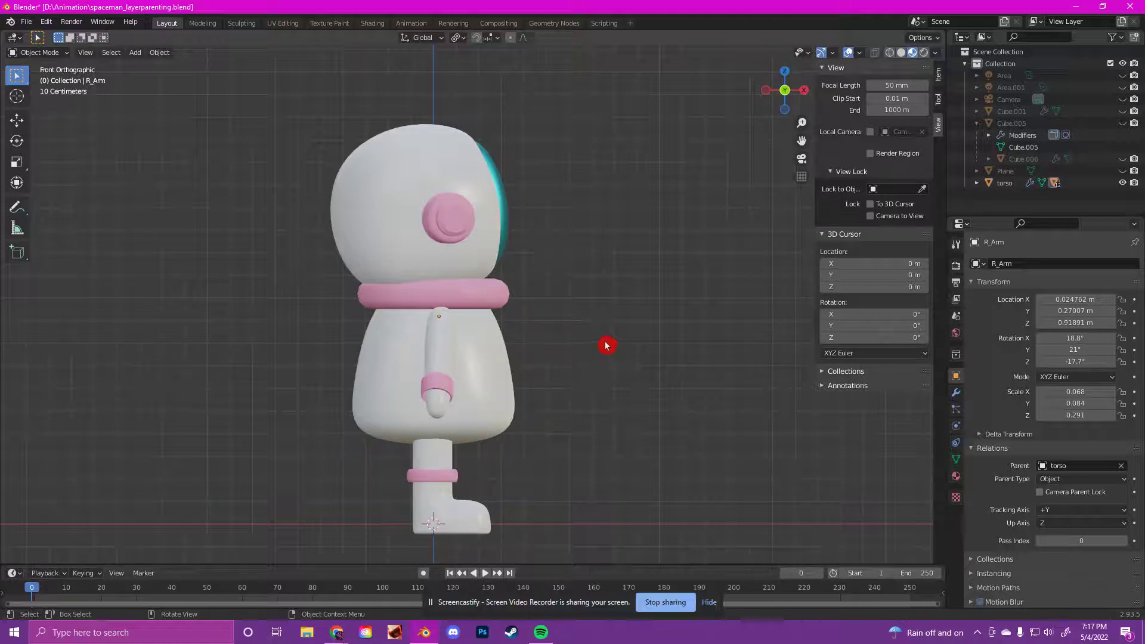
{"action": "middle_click_drag", "start_coordinate": [449, 340], "coordinate": [585, 347]}
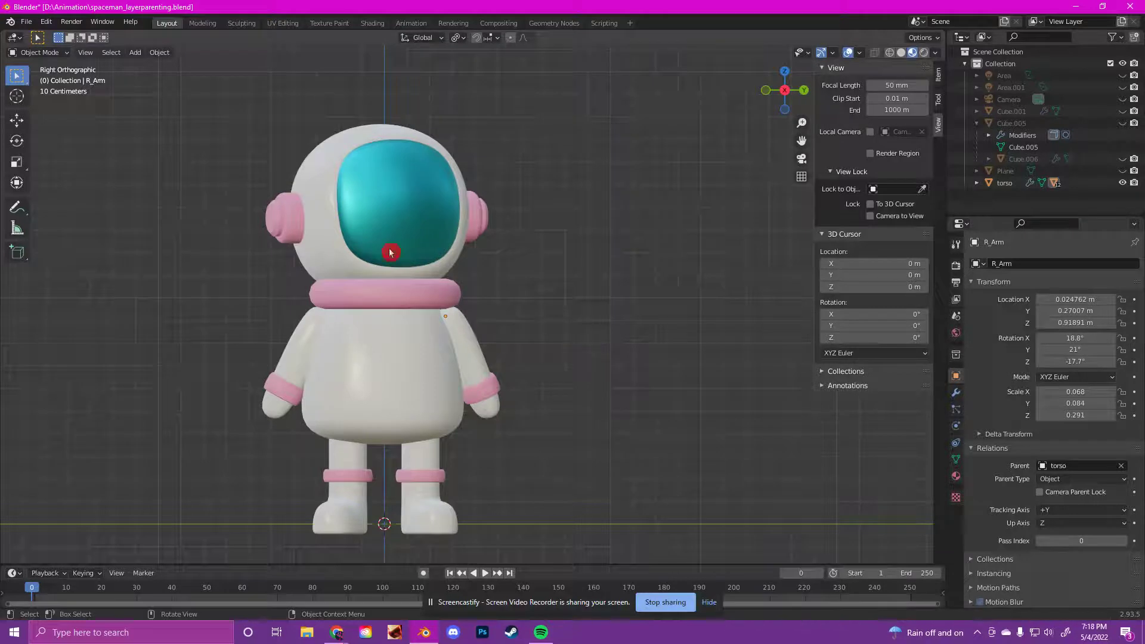
Rotate helmethead -17.6° about Z so the visor faces forward
{"action": "left_click", "coordinate": [405, 212]}
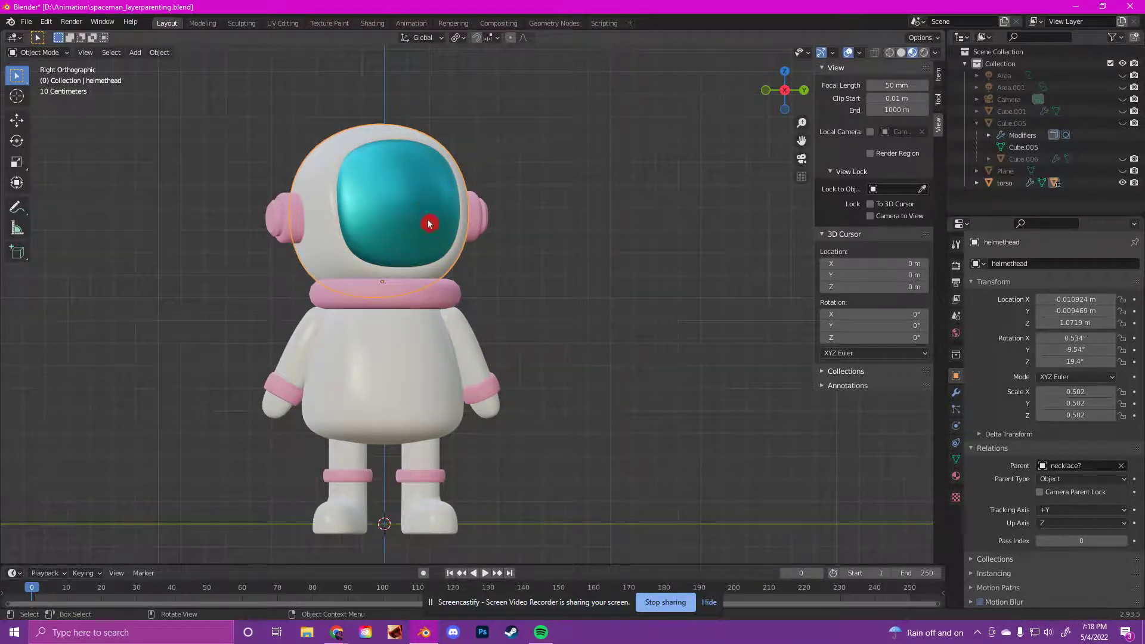
{"action": "key", "text": "r"}
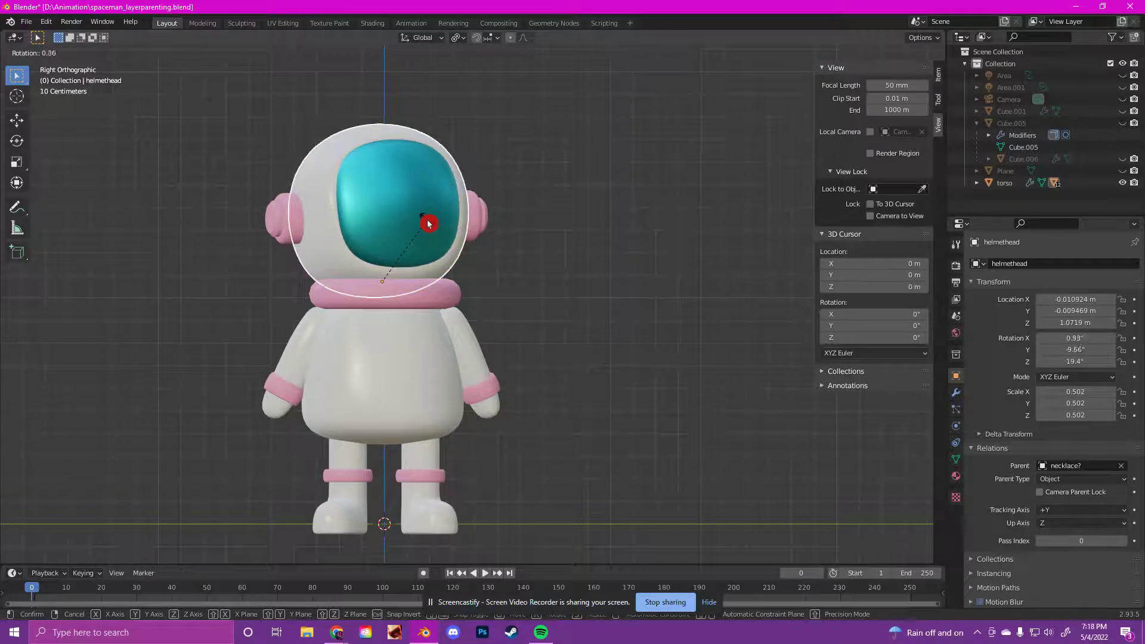
{"action": "key", "text": "z"}
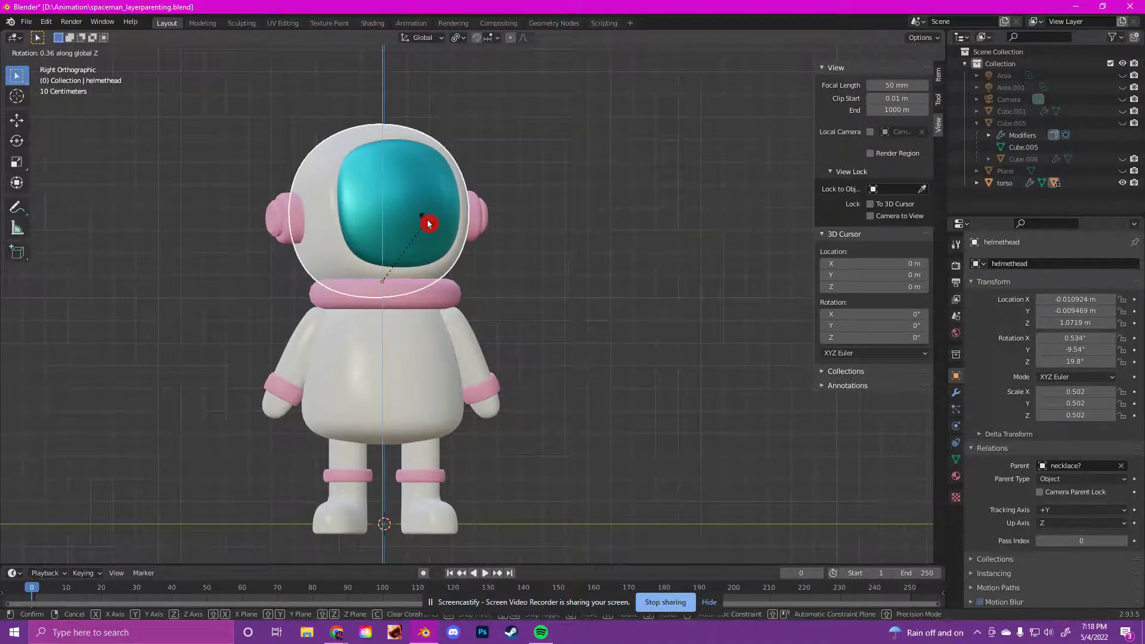
{"action": "left_click", "coordinate": [466, 225]}
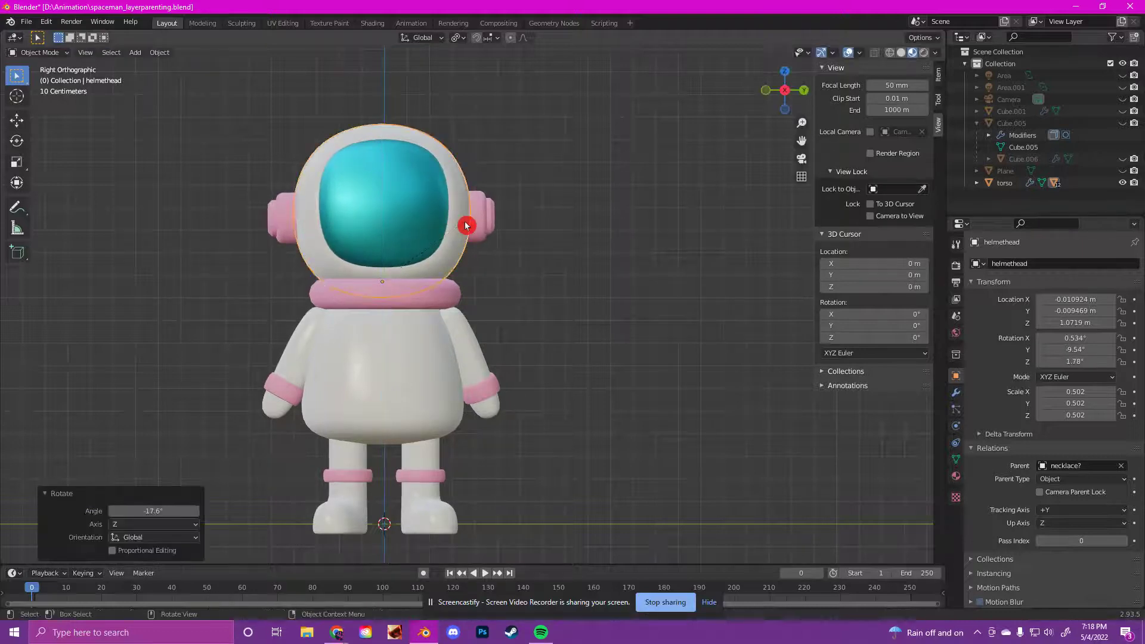
Rotate L_leg 13.9° about Z so its foot points more forward
{"action": "left_click", "coordinate": [337, 515]}
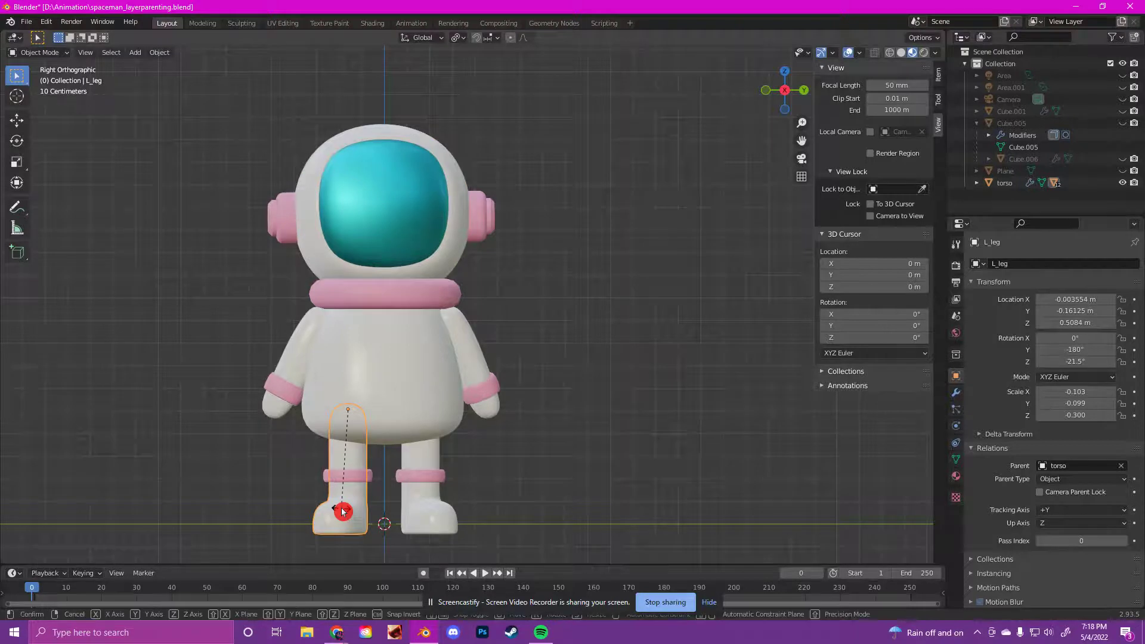
{"action": "key", "text": "r"}
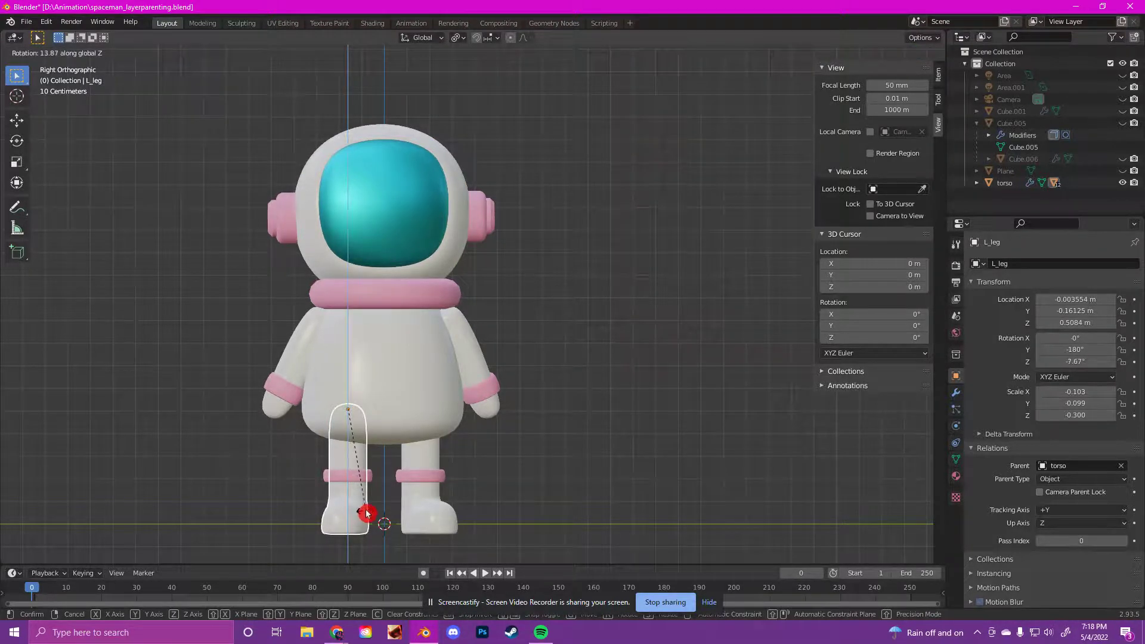
{"action": "left_click", "coordinate": [366, 513]}
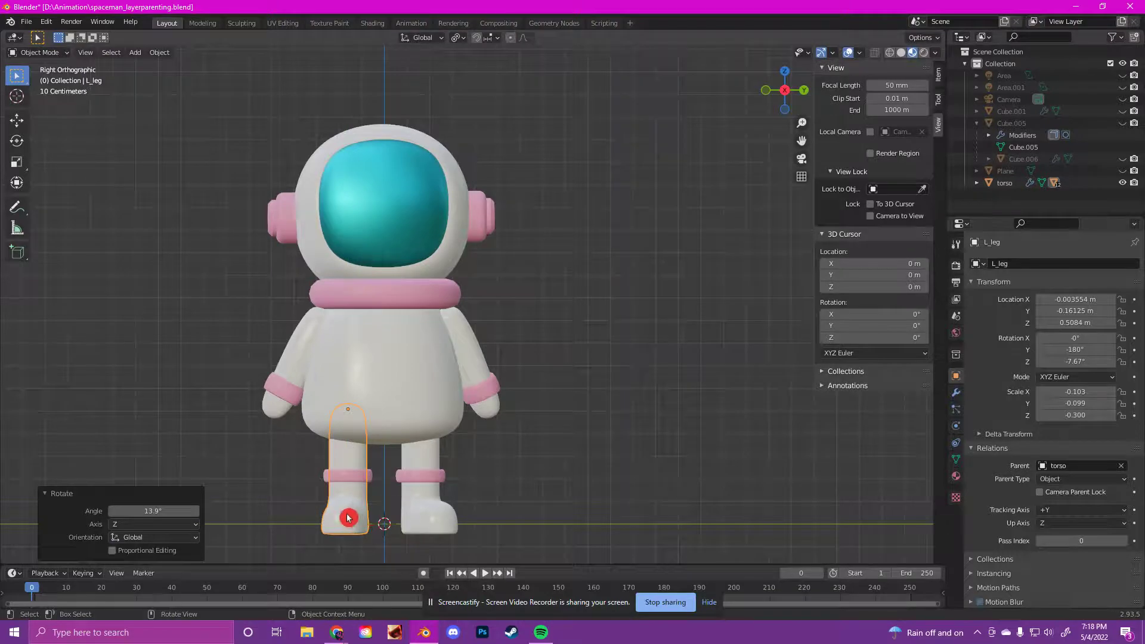
{"action": "key", "text": "r"}
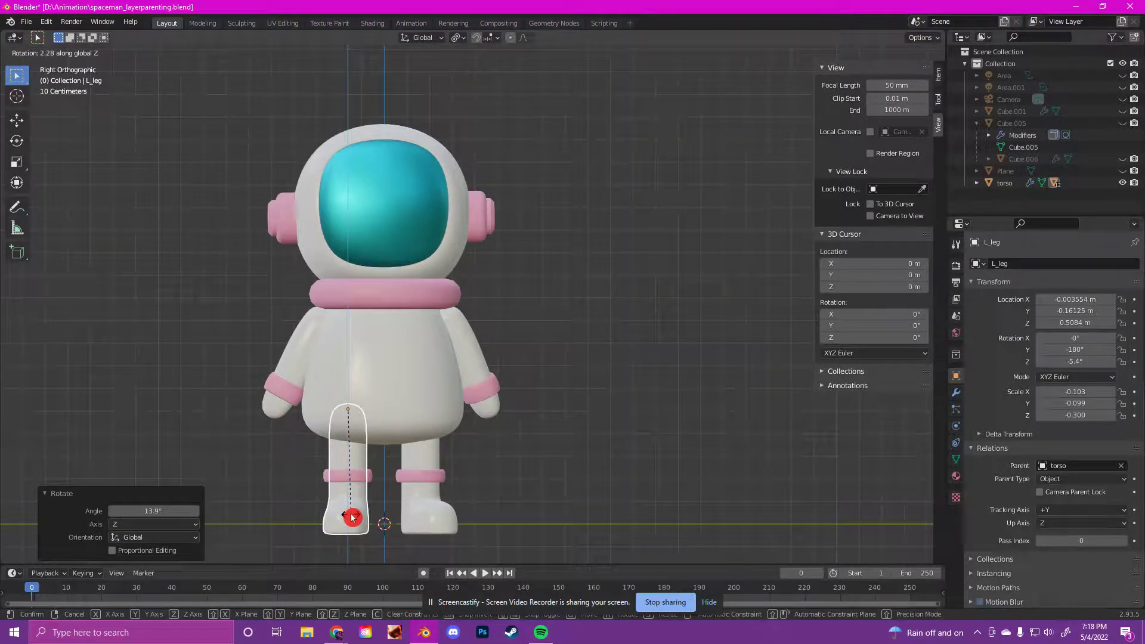
{"action": "right_click", "coordinate": [351, 518]}
Rotate R_Leg about Z to 9.87° and orbit to inspect the legs
{"action": "left_click", "coordinate": [444, 526]}
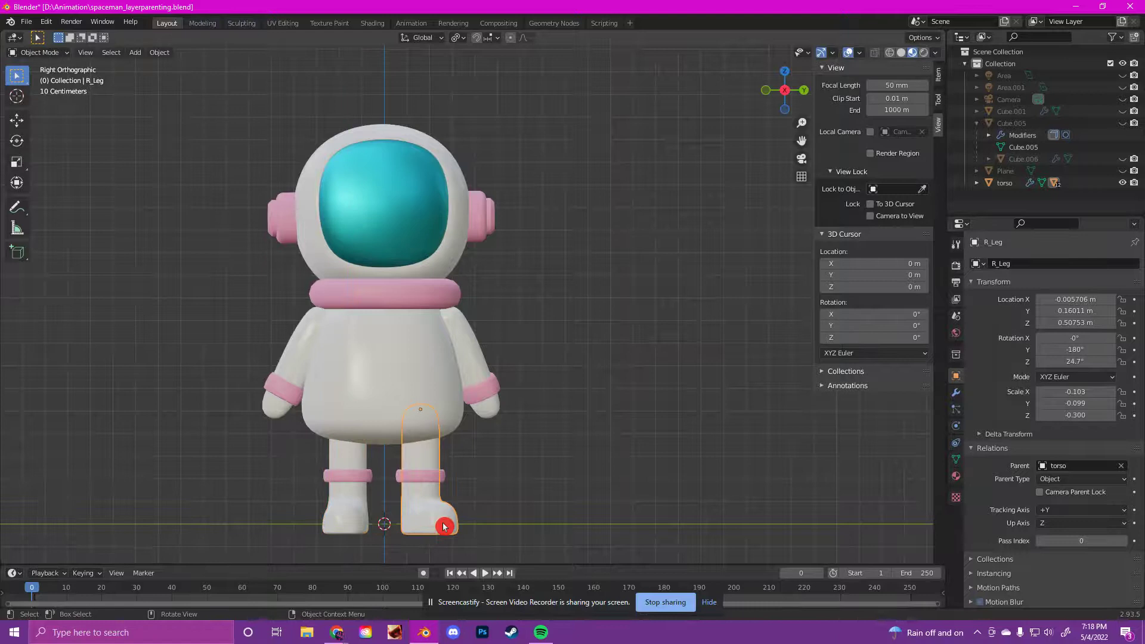
{"action": "key", "text": "r"}
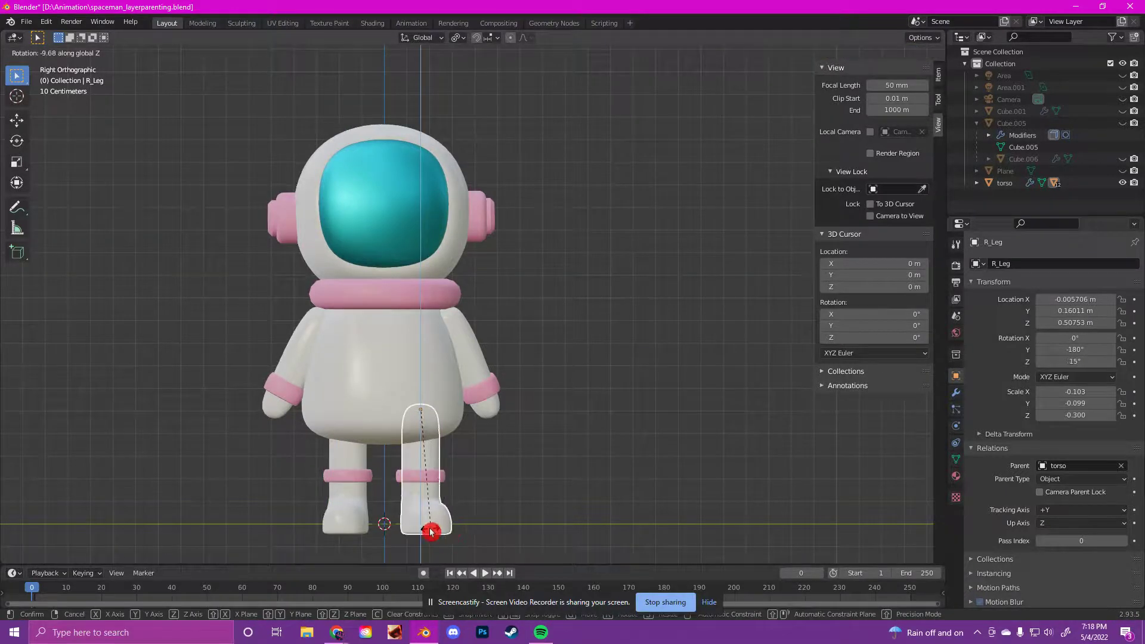
{"action": "left_click", "coordinate": [421, 533]}
{"action": "left_click", "coordinate": [572, 376]}
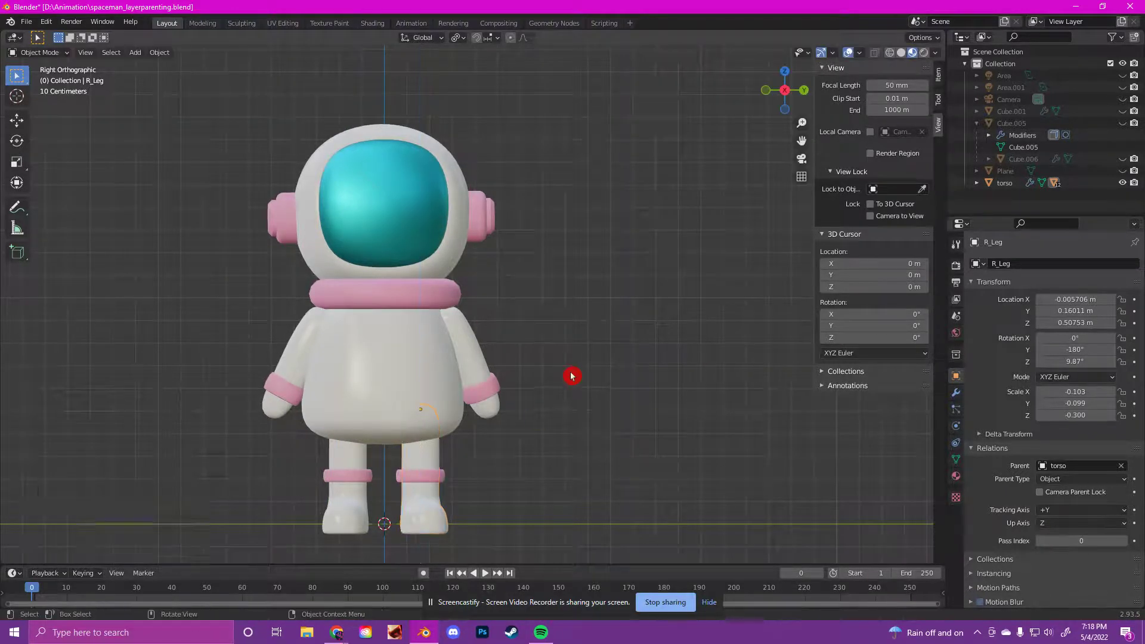
{"action": "middle_click_drag", "start_coordinate": [568, 344], "coordinate": [543, 372]}
{"action": "scroll", "coordinate": [559, 379], "scroll_direction": "down", "scroll_amount": 3}
{"action": "middle_click_drag", "start_coordinate": [291, 376], "coordinate": [322, 375]}
{"action": "key", "text": "KP_3"}
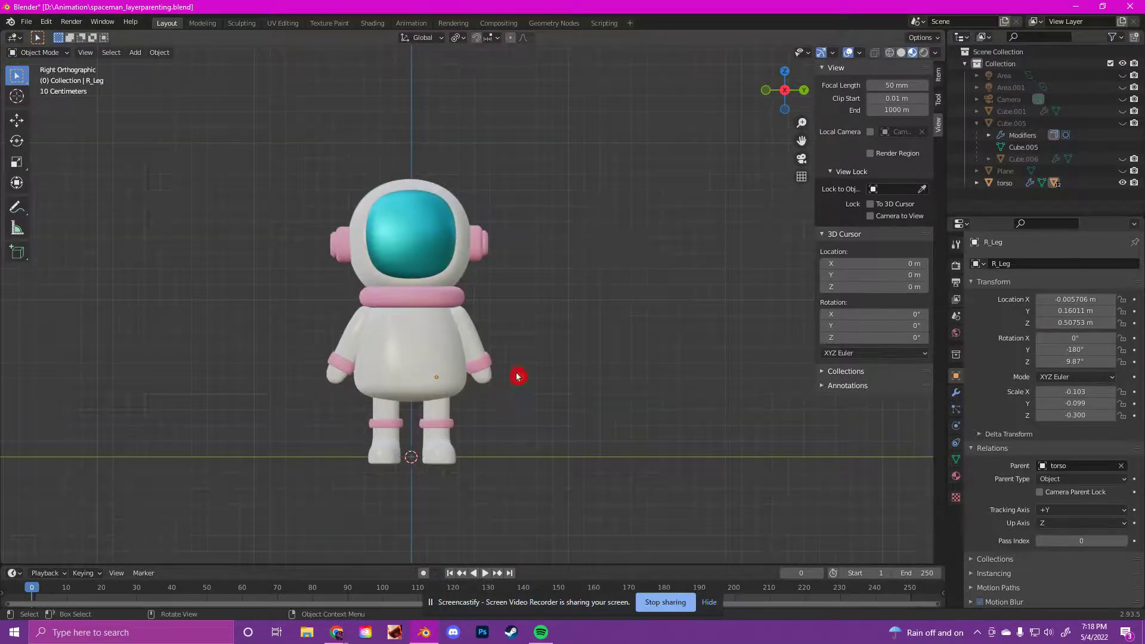
{"action": "left_click", "coordinate": [360, 321]}
{"action": "left_click", "coordinate": [560, 389]}
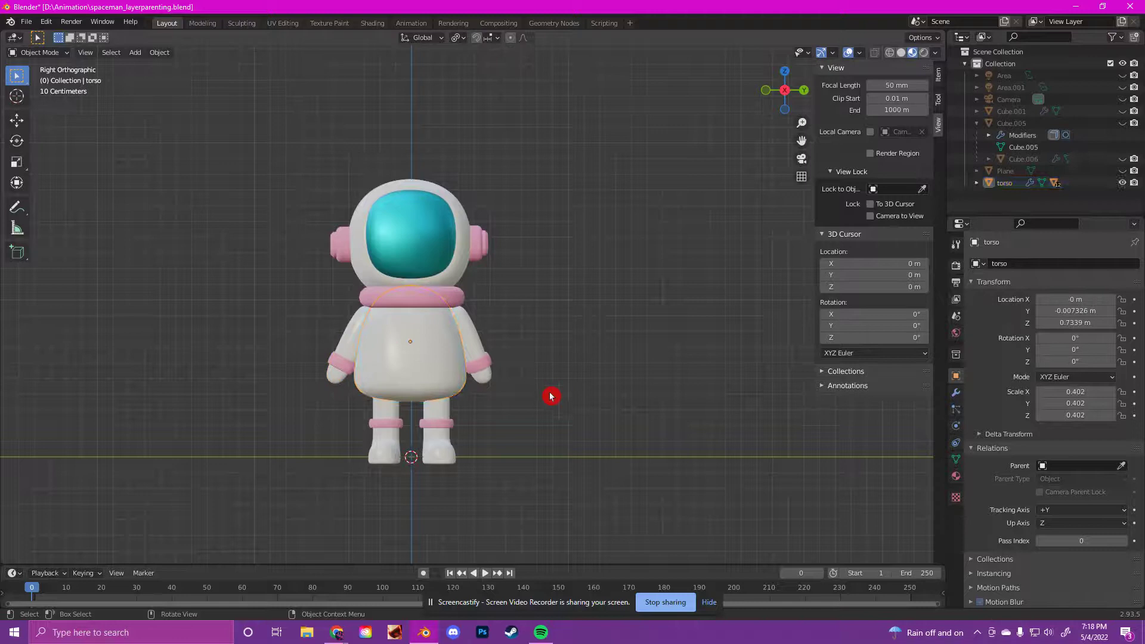
{"action": "left_click", "coordinate": [439, 416]}
{"action": "left_click", "coordinate": [392, 410]}
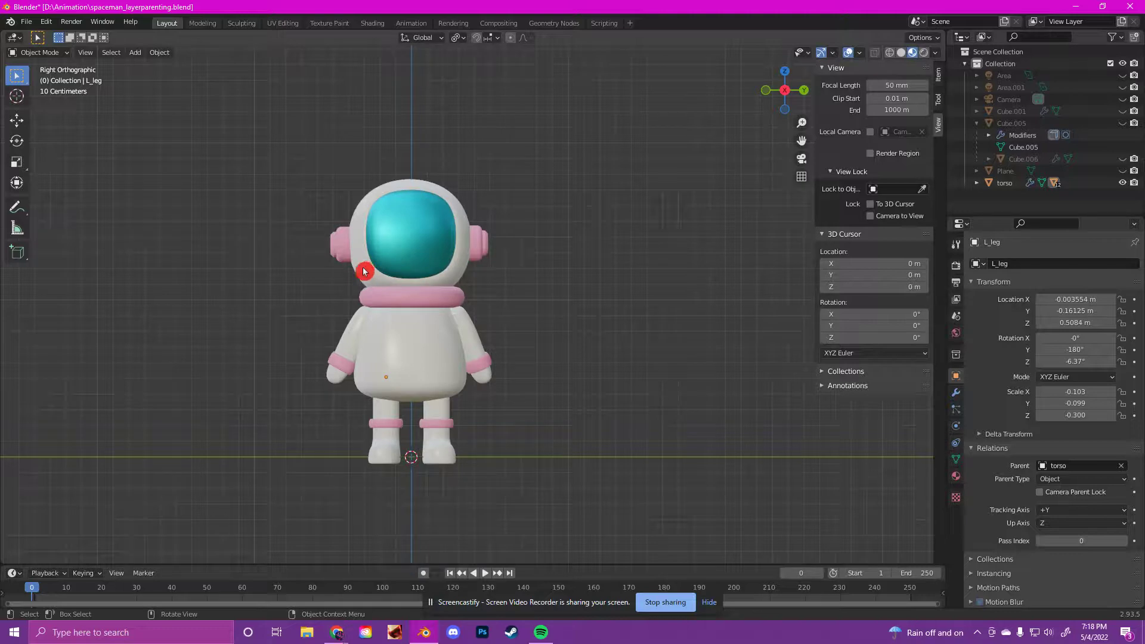
{"action": "middle_click_drag", "start_coordinate": [535, 312], "coordinate": [537, 347]}
{"action": "key", "text": "KP_3"}
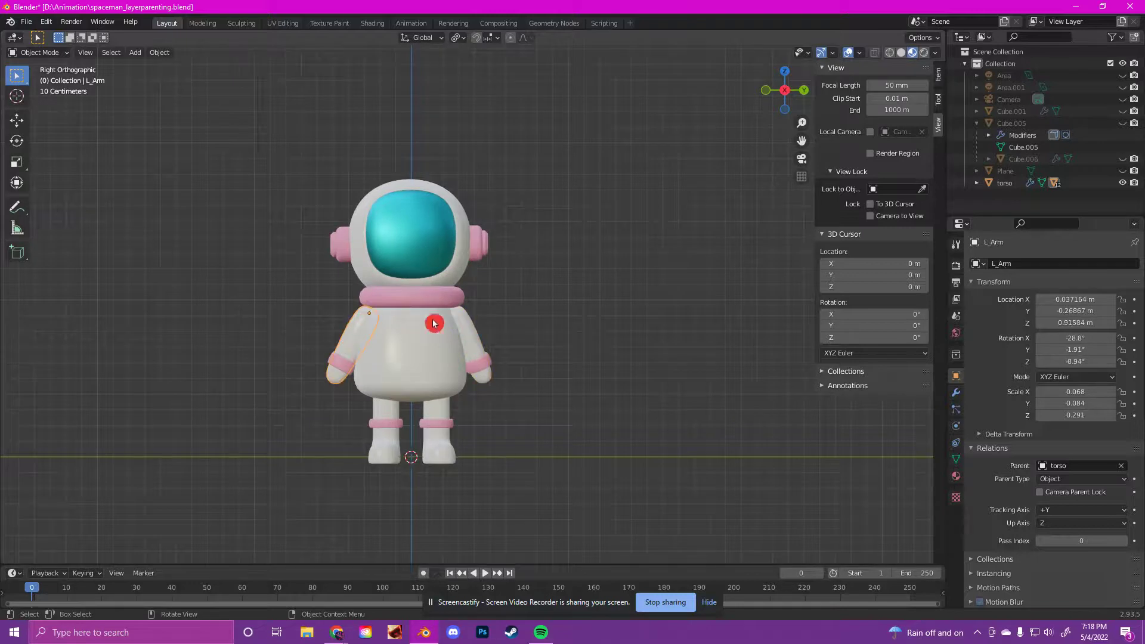
{"action": "left_click", "coordinate": [467, 328]}
{"action": "left_click", "coordinate": [417, 349]}
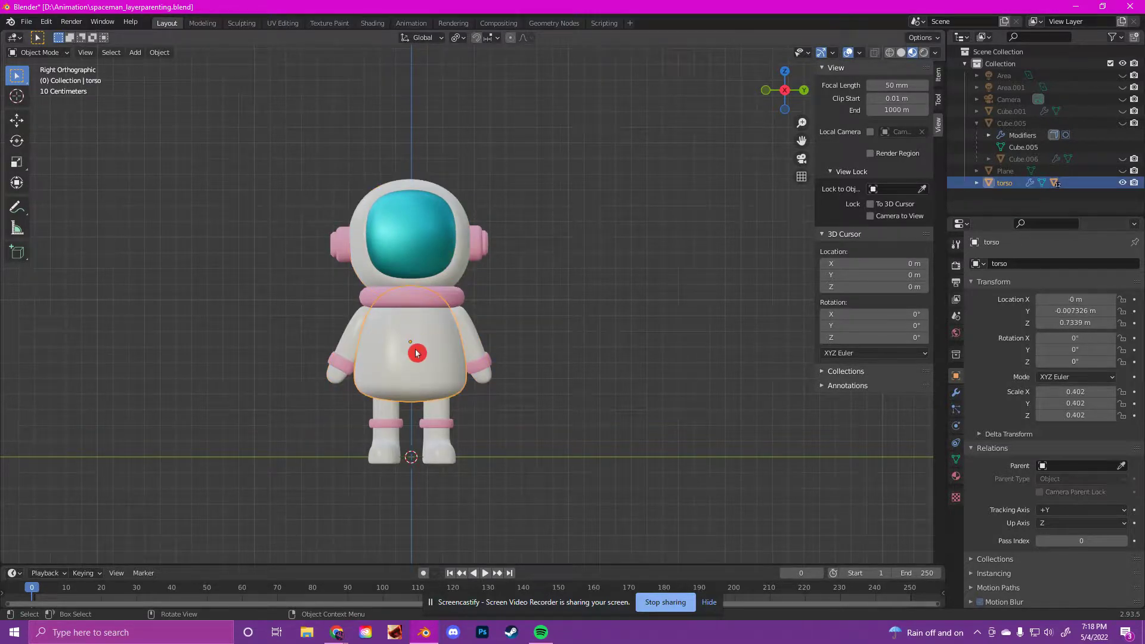
{"action": "left_click", "coordinate": [384, 417]}
{"action": "left_click", "coordinate": [442, 414]}
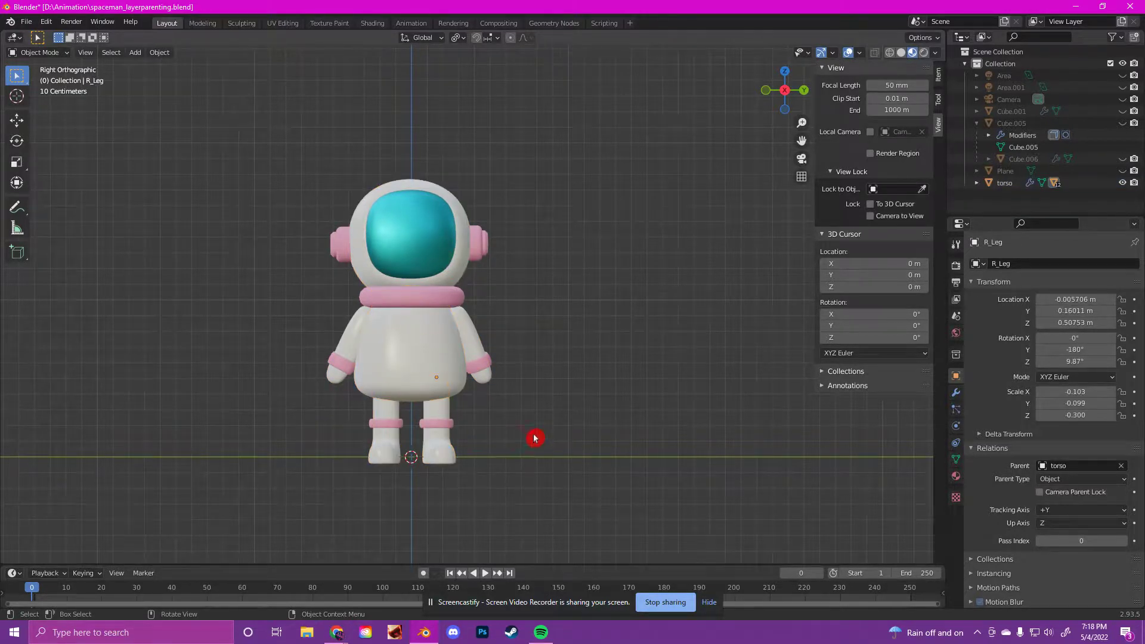
{"action": "left_click", "coordinate": [481, 368]}
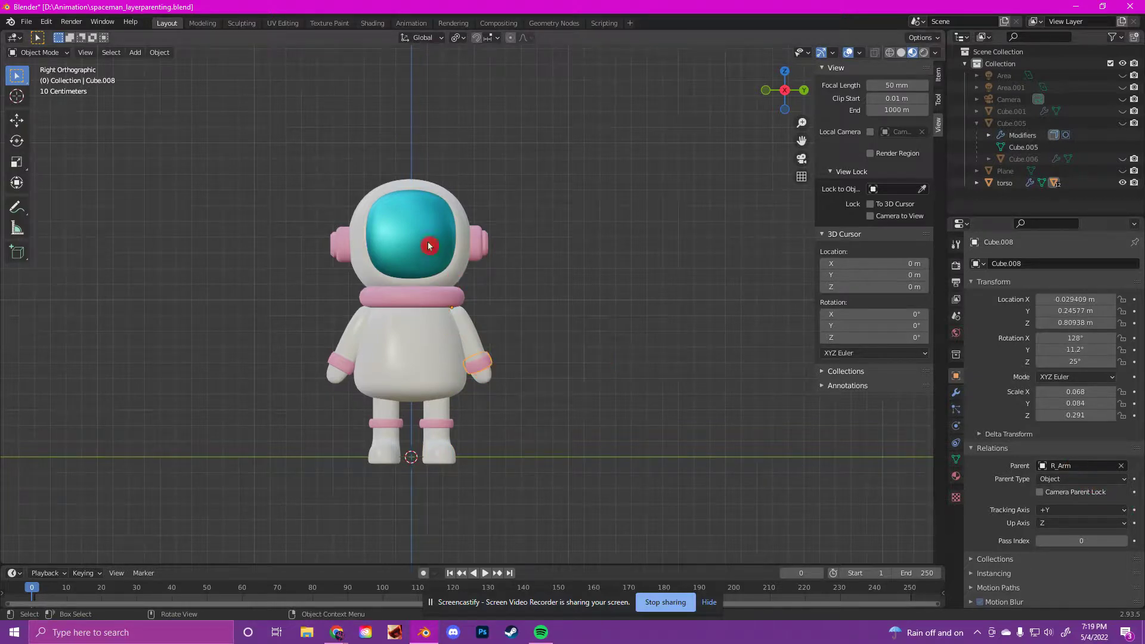
{"action": "left_click", "coordinate": [422, 361]}
{"action": "left_click", "coordinate": [481, 369]}
{"action": "left_click", "coordinate": [466, 327]}
{"action": "left_click", "coordinate": [468, 327]}
{"action": "left_click", "coordinate": [390, 343]}
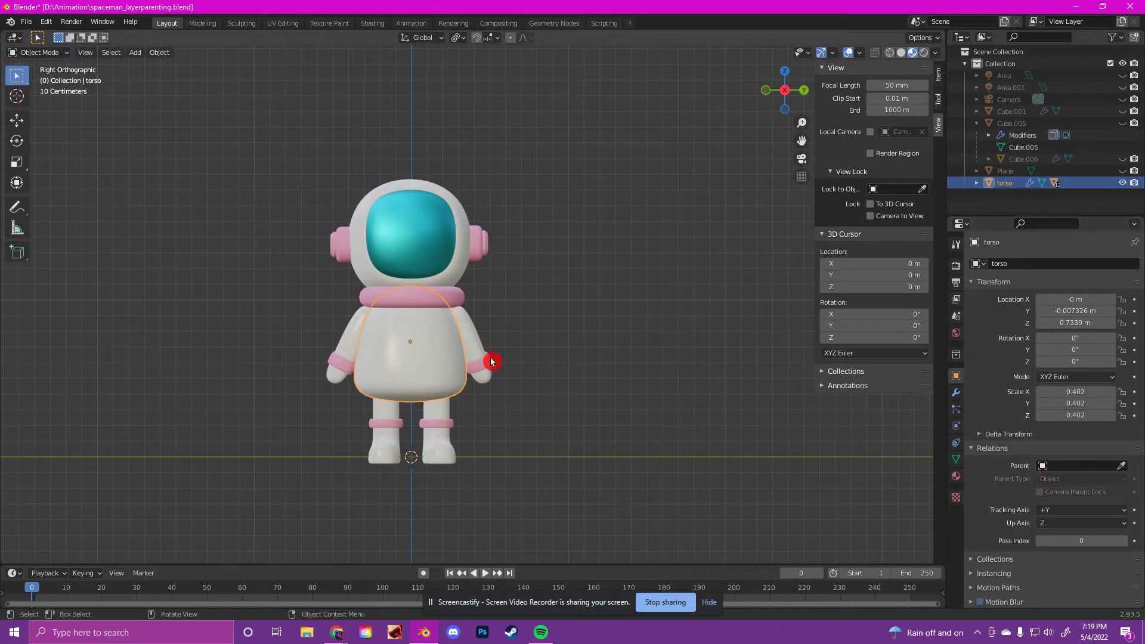
{"action": "left_click", "coordinate": [468, 340]}
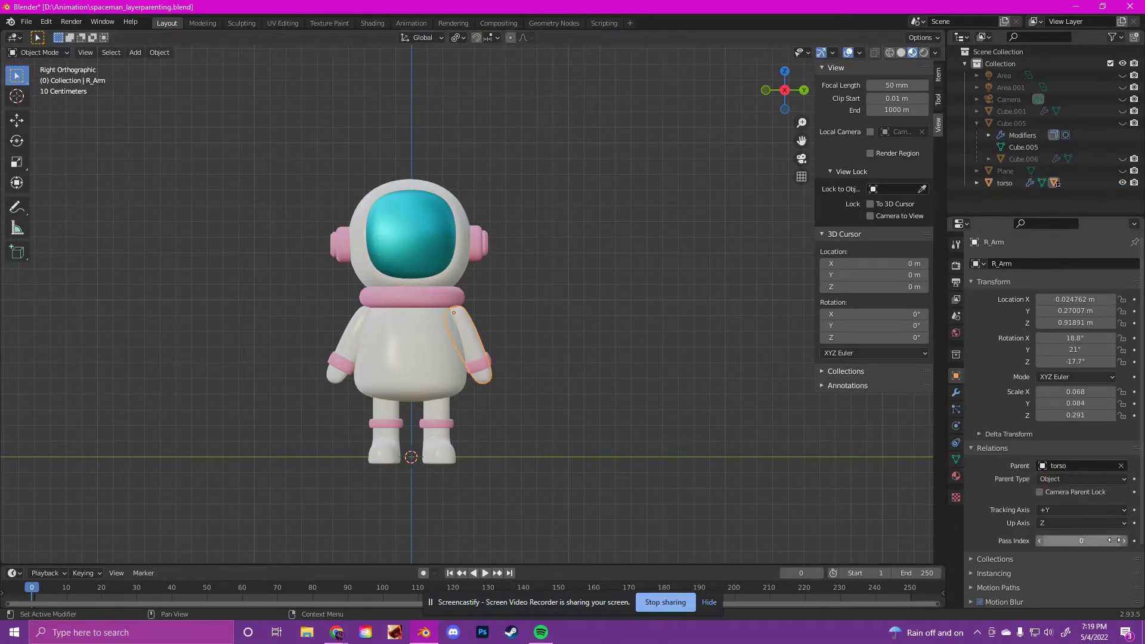
{"action": "left_click", "coordinate": [361, 349]}
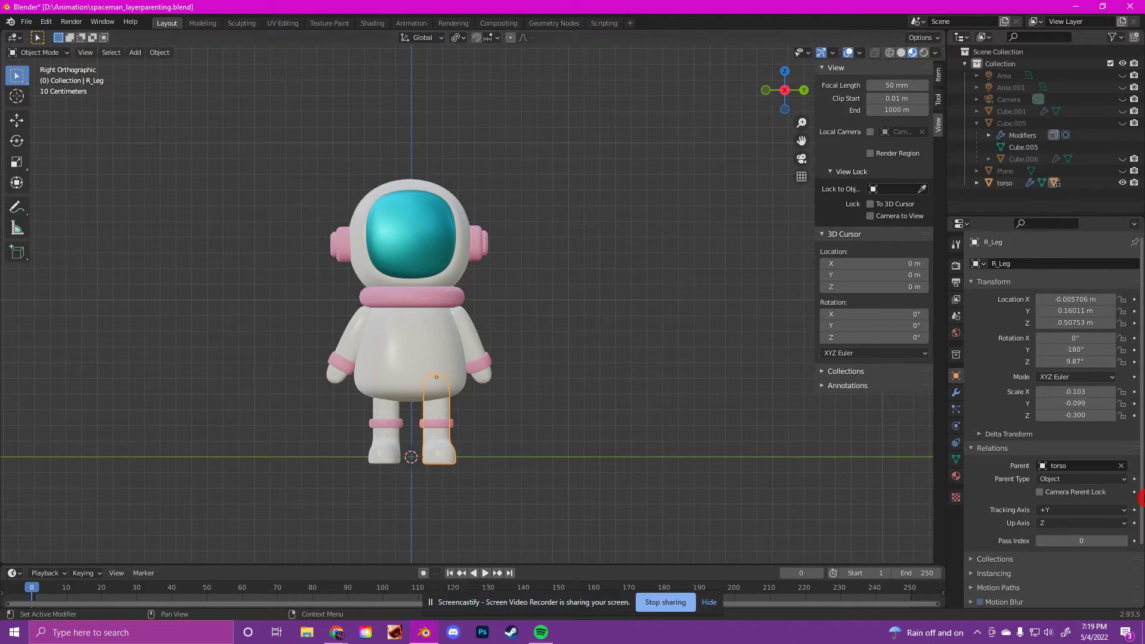